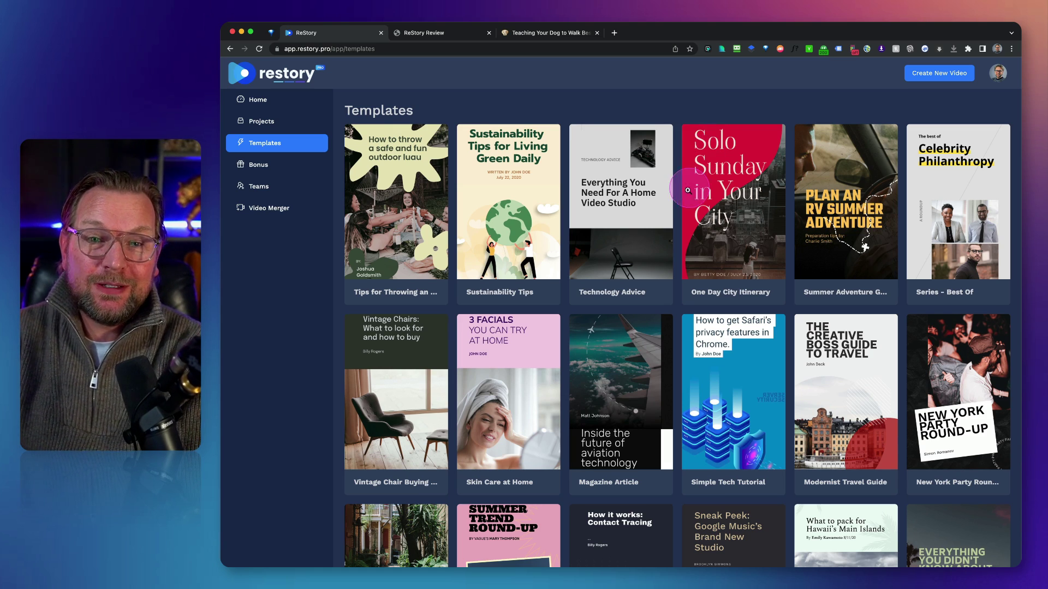
- Browse the template gallery and return to its beginning
{"action": "scroll", "coordinate": [680, 205], "scroll_direction": "down", "scroll_amount": 5}
{"action": "scroll", "coordinate": [680, 205], "scroll_direction": "down", "scroll_amount": 5}
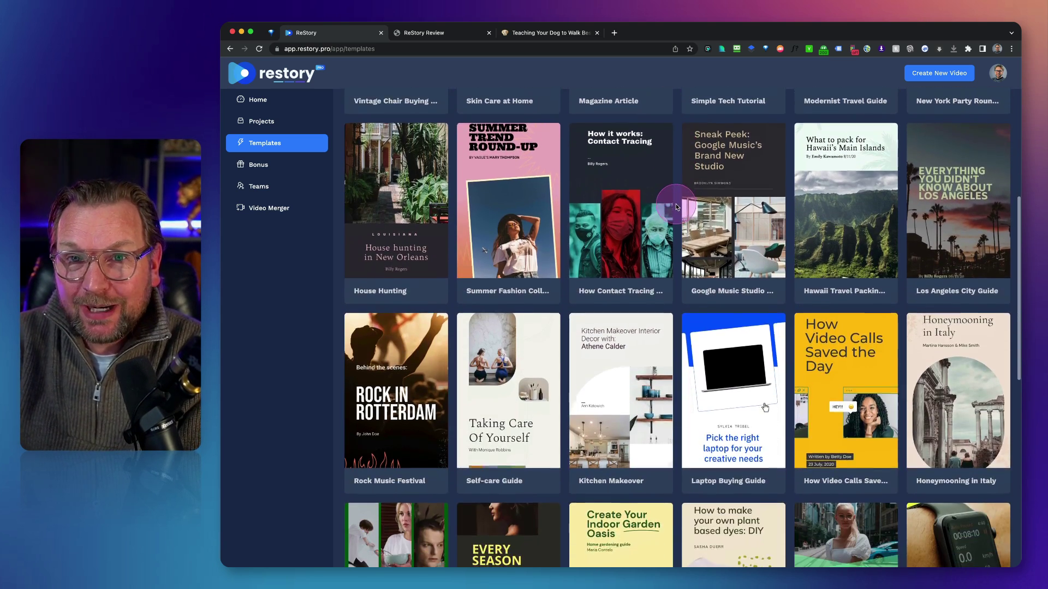
{"action": "scroll", "coordinate": [677, 206], "scroll_direction": "up", "scroll_amount": 10}
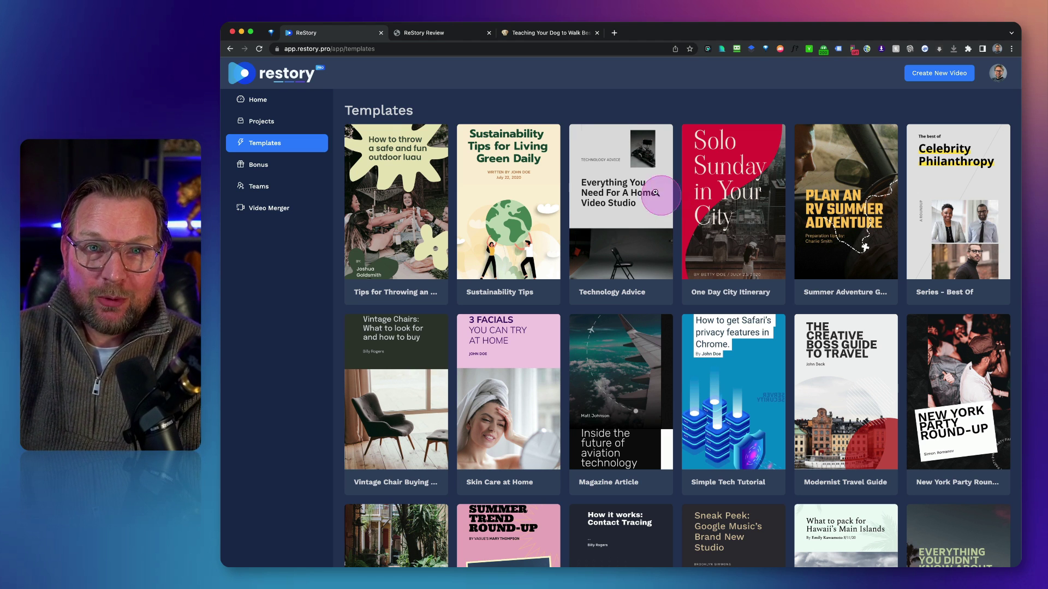
- Switch to the ReStory Review page and go through its feature overview down to the Pricing/Funnel details section
{"action": "left_click", "coordinate": [435, 34]}
{"action": "scroll", "coordinate": [667, 203], "scroll_direction": "down", "scroll_amount": 15}
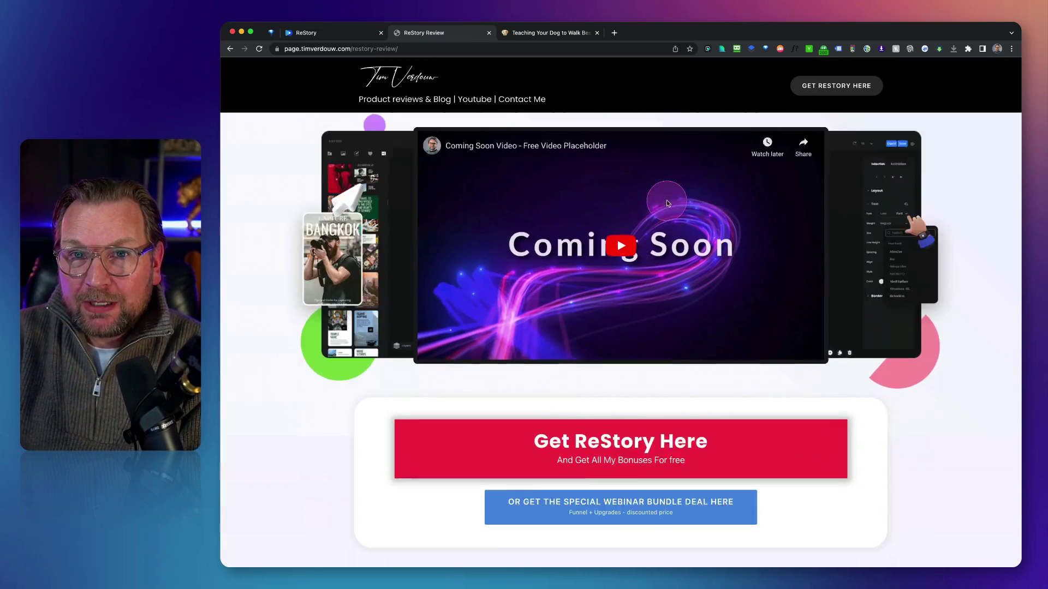
{"action": "scroll", "coordinate": [667, 203], "scroll_direction": "down", "scroll_amount": 18}
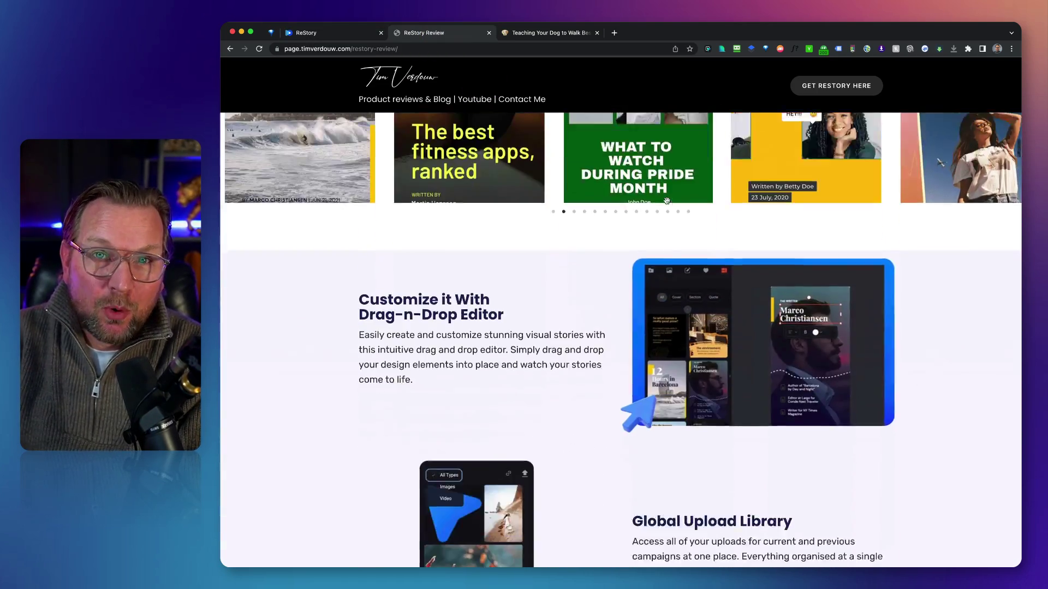
{"action": "scroll", "coordinate": [667, 203], "scroll_direction": "down", "scroll_amount": 18}
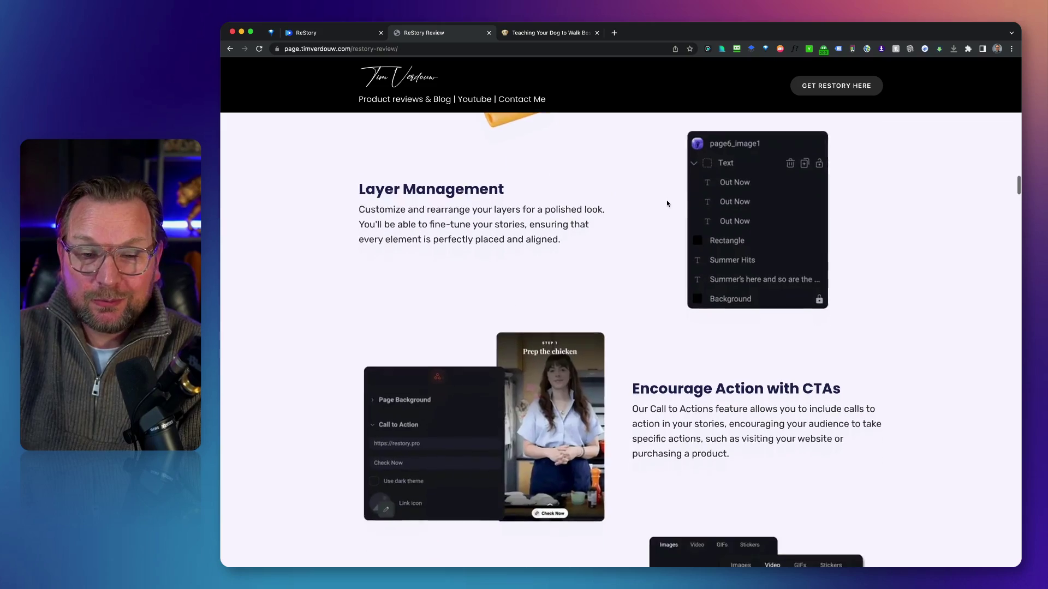
{"action": "scroll", "coordinate": [667, 202], "scroll_direction": "down", "scroll_amount": 9}
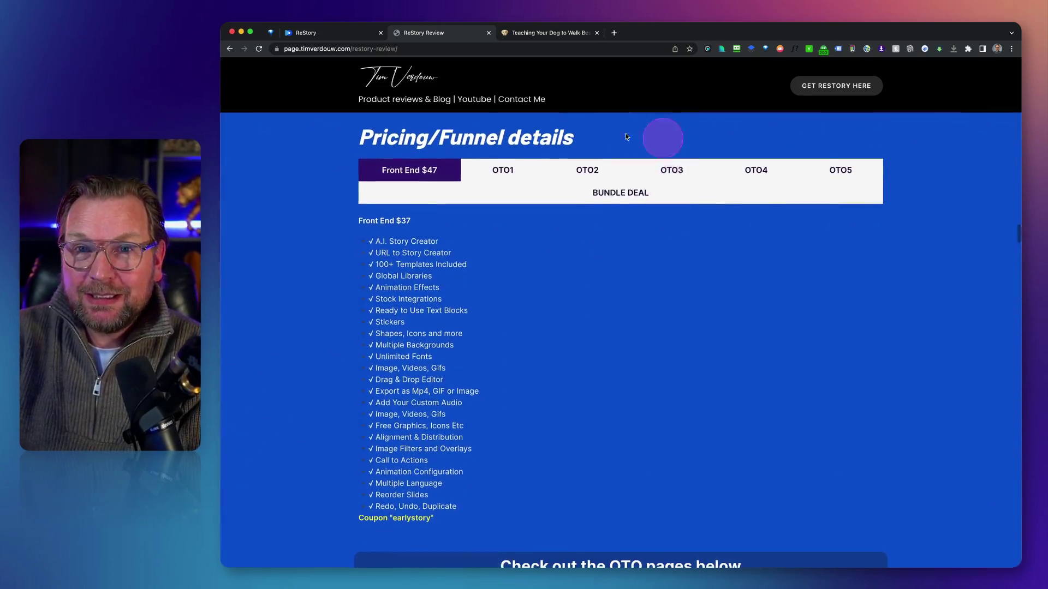
- Examine the pricing details of the Front End, the OTO upgrades and the Bundle Deal in turn
{"action": "left_click", "coordinate": [411, 169]}
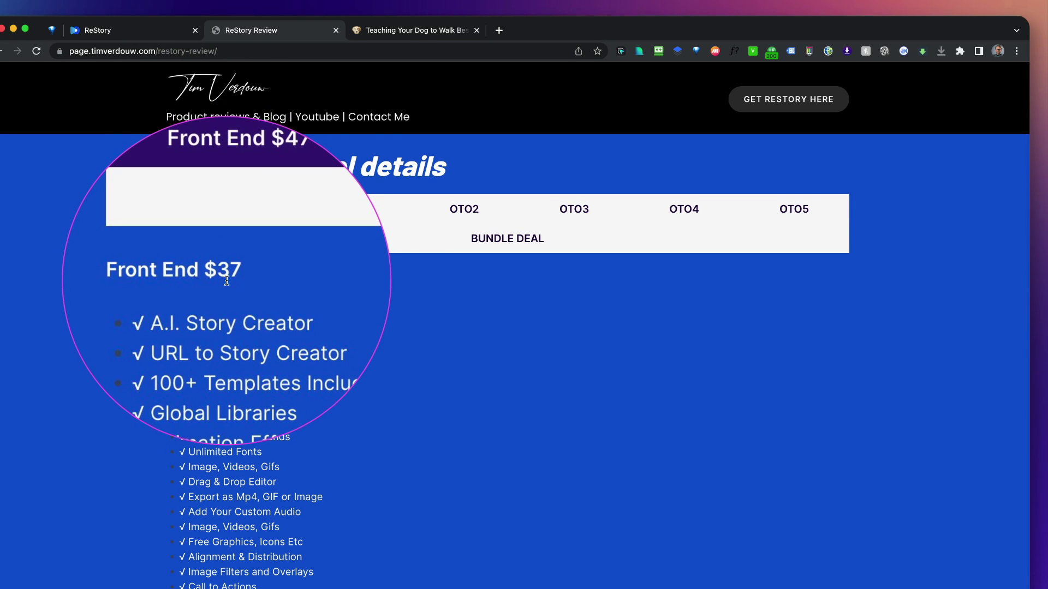
{"action": "left_click", "coordinate": [373, 206]}
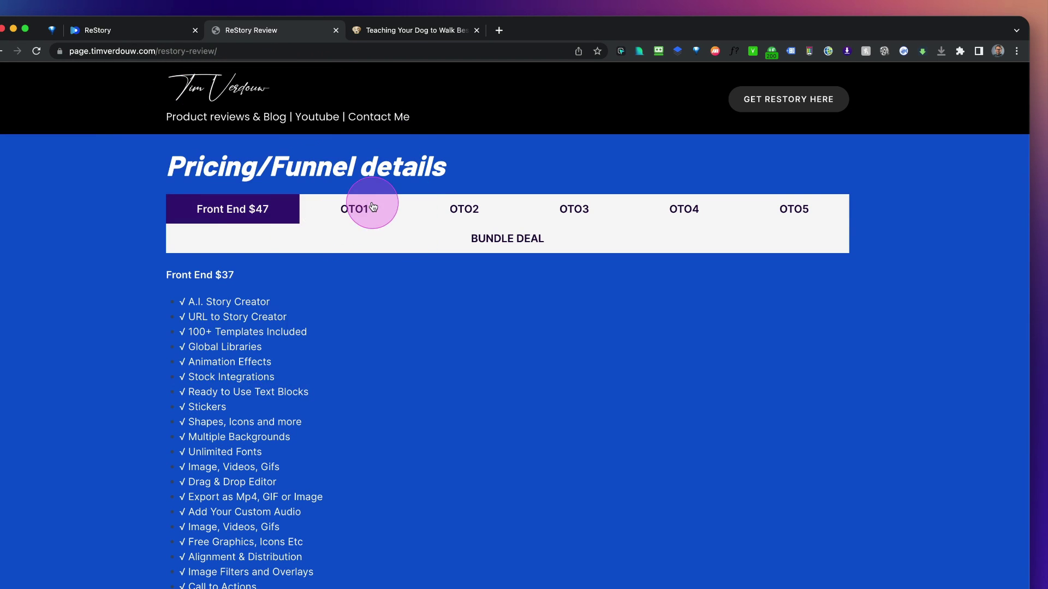
{"action": "left_click", "coordinate": [464, 208]}
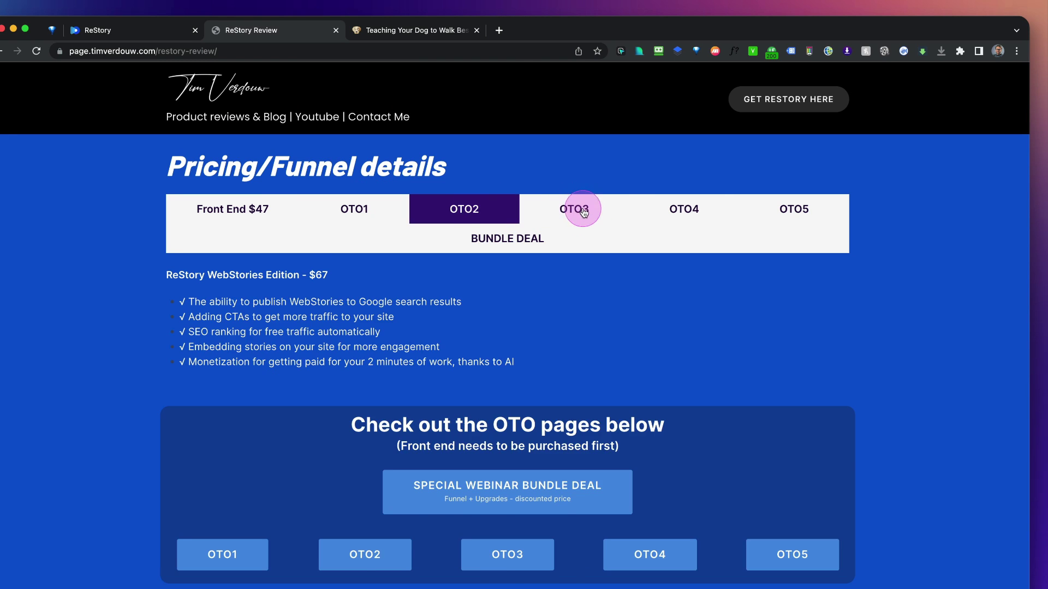
{"action": "left_click", "coordinate": [583, 212]}
{"action": "left_click", "coordinate": [699, 210]}
{"action": "left_click", "coordinate": [764, 212]}
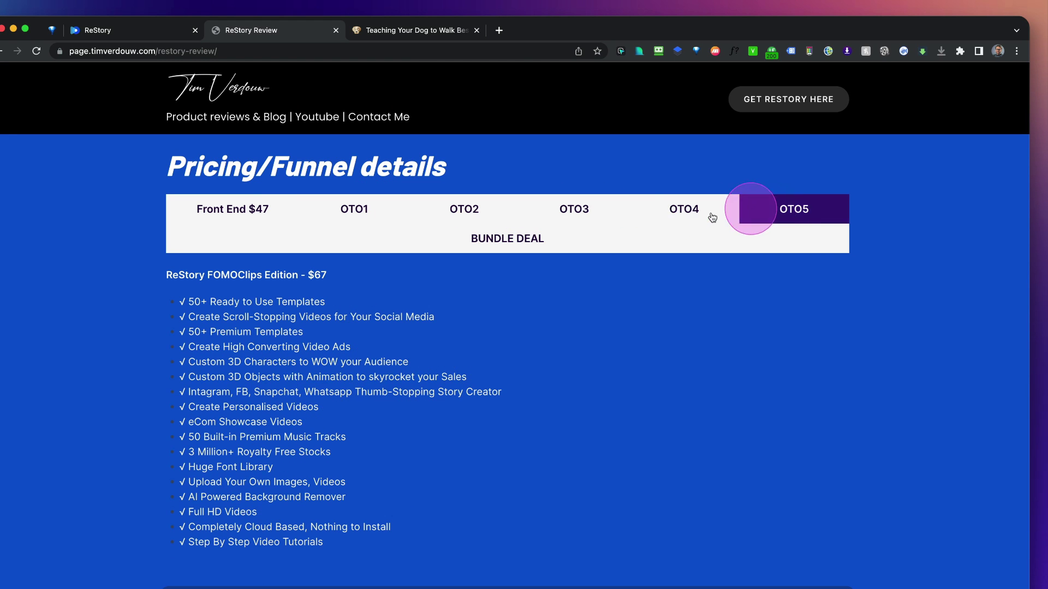
{"action": "left_click", "coordinate": [508, 240]}
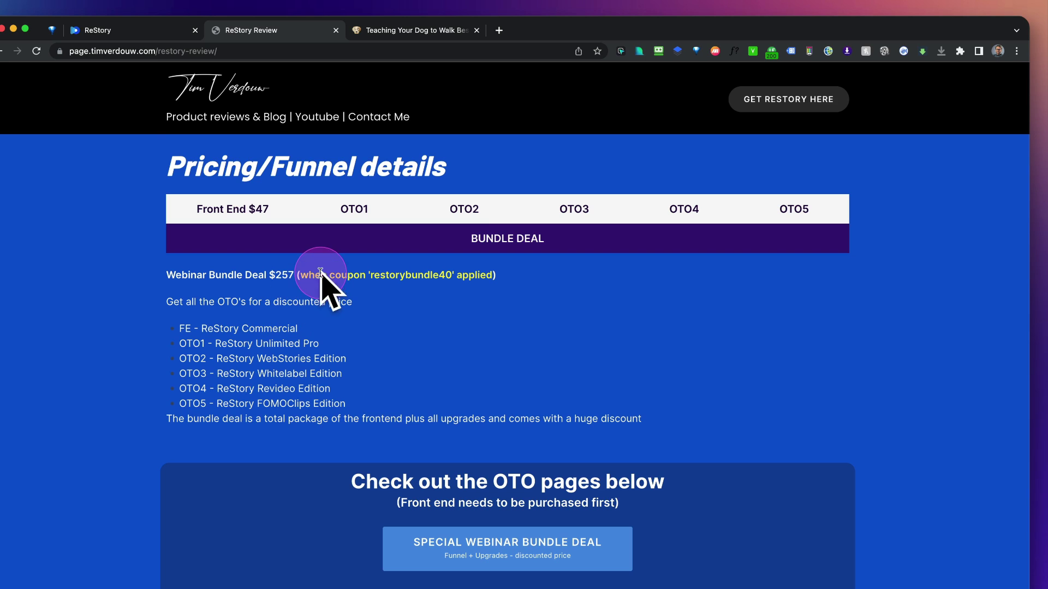
{"action": "mouse_move", "coordinate": [153, 180]}
{"action": "left_mouse_down"}
{"action": "mouse_move", "coordinate": [352, 229]}
{"action": "mouse_move", "coordinate": [856, 232]}
{"action": "left_mouse_up"}
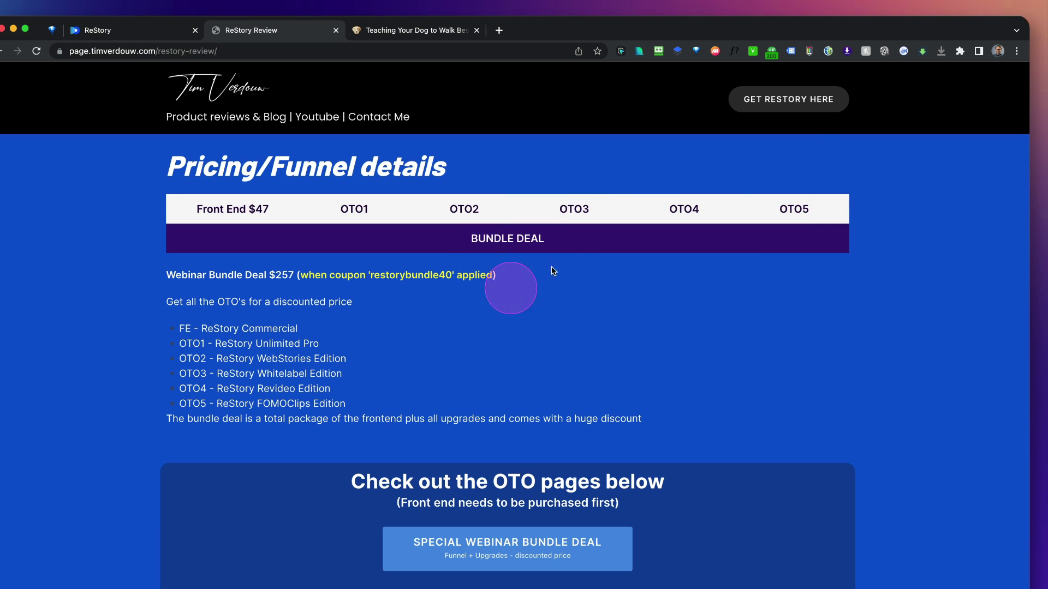
- Review the OTO page links and the bonus products, from VoiceFox and Survey Fox to the business management app
{"action": "scroll", "coordinate": [489, 284], "scroll_direction": "down", "scroll_amount": 14}
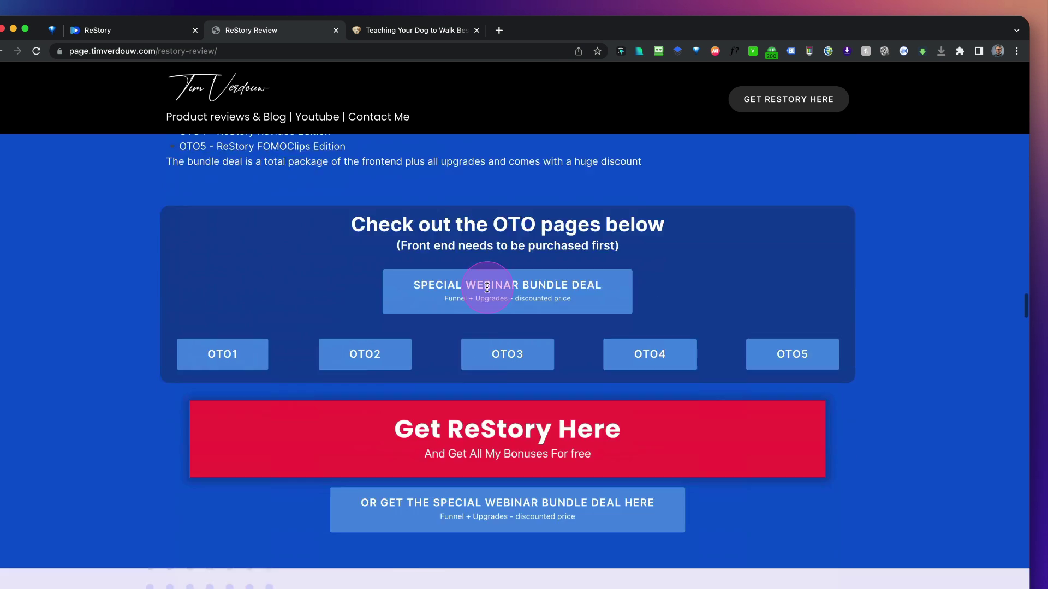
{"action": "scroll", "coordinate": [487, 288], "scroll_direction": "down", "scroll_amount": 10}
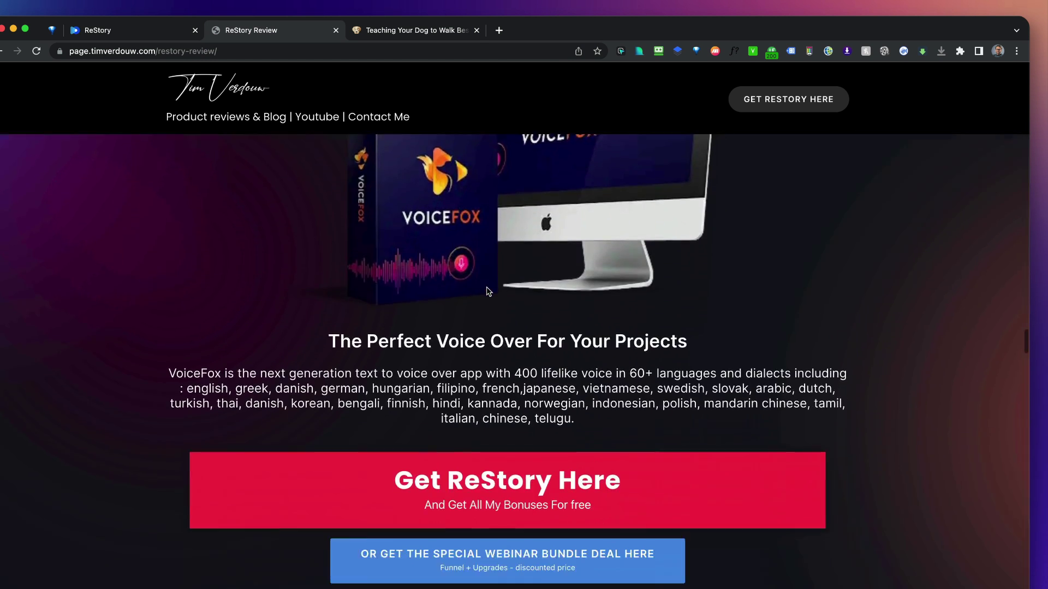
{"action": "scroll", "coordinate": [487, 288], "scroll_direction": "down", "scroll_amount": 11}
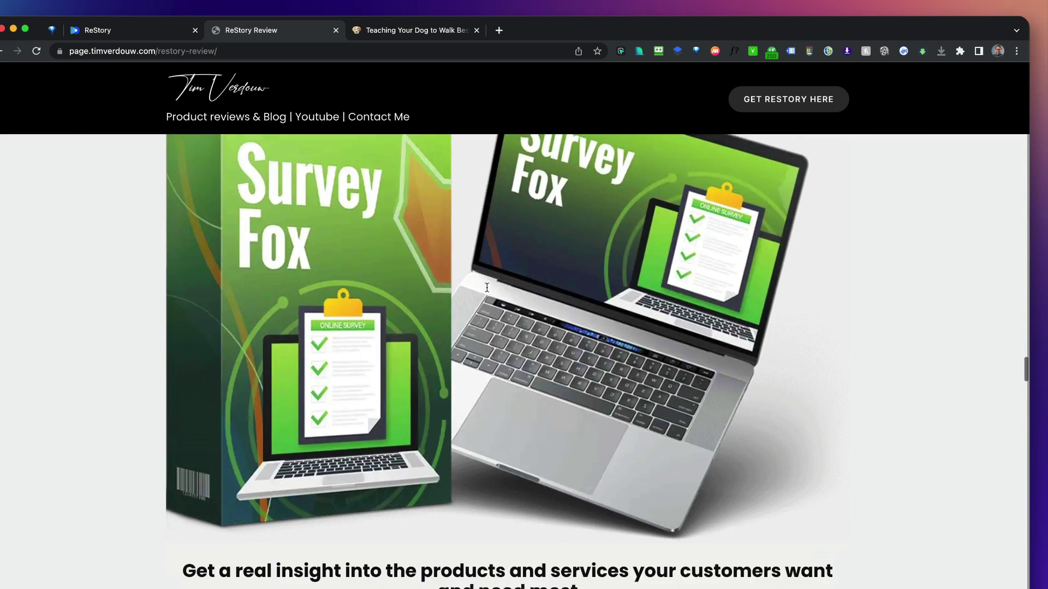
{"action": "scroll", "coordinate": [487, 290], "scroll_direction": "down", "scroll_amount": 12}
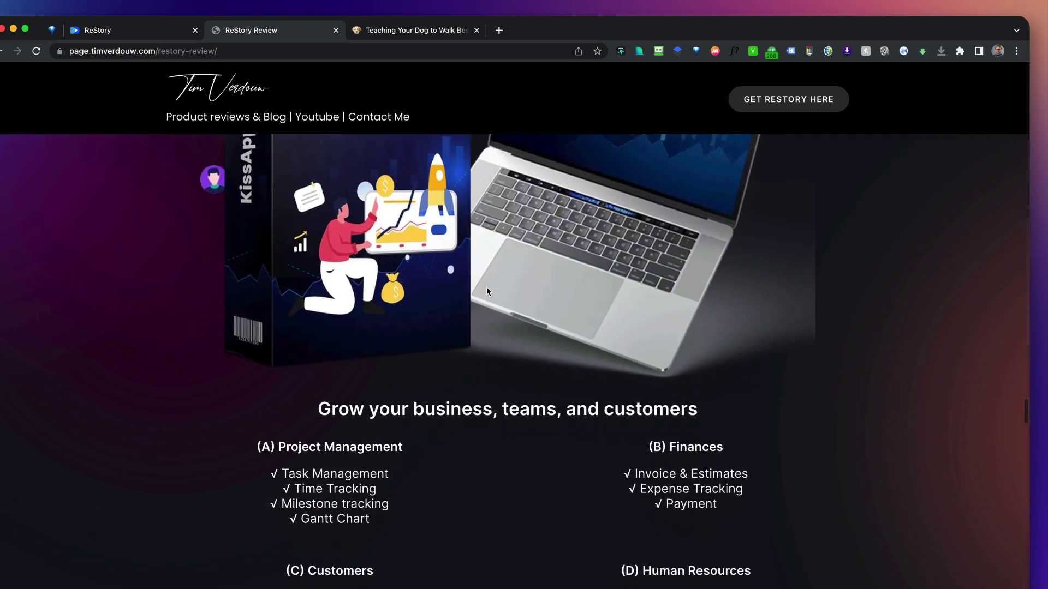
{"action": "scroll", "coordinate": [486, 290], "scroll_direction": "down", "scroll_amount": 5}
{"action": "left_click", "coordinate": [502, 449]}
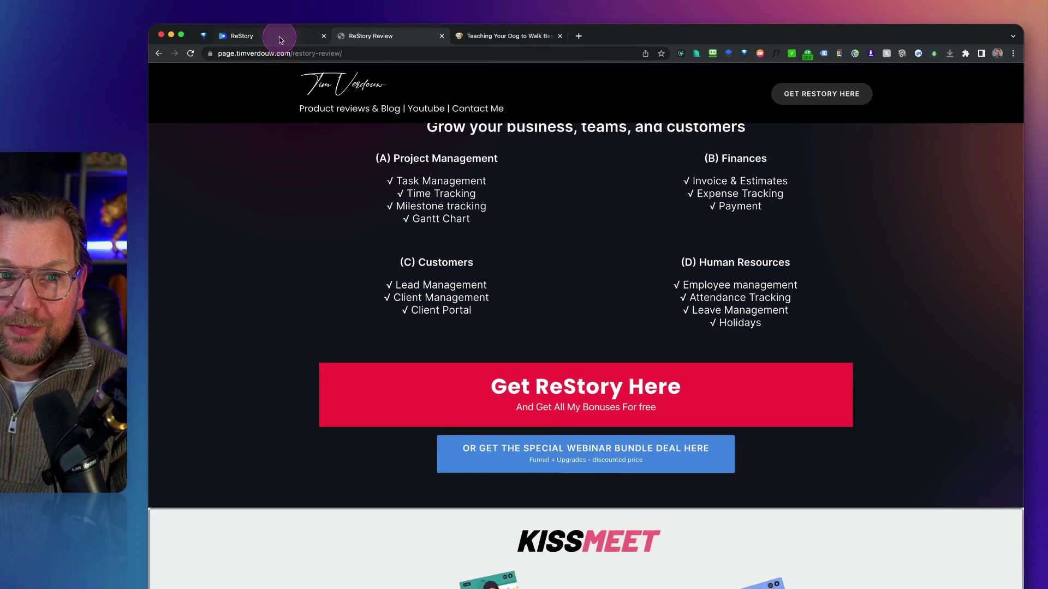
- Return to the ReStory templates and look through the gallery as far as the Street Style On The Go row
{"action": "left_click", "coordinate": [279, 37]}
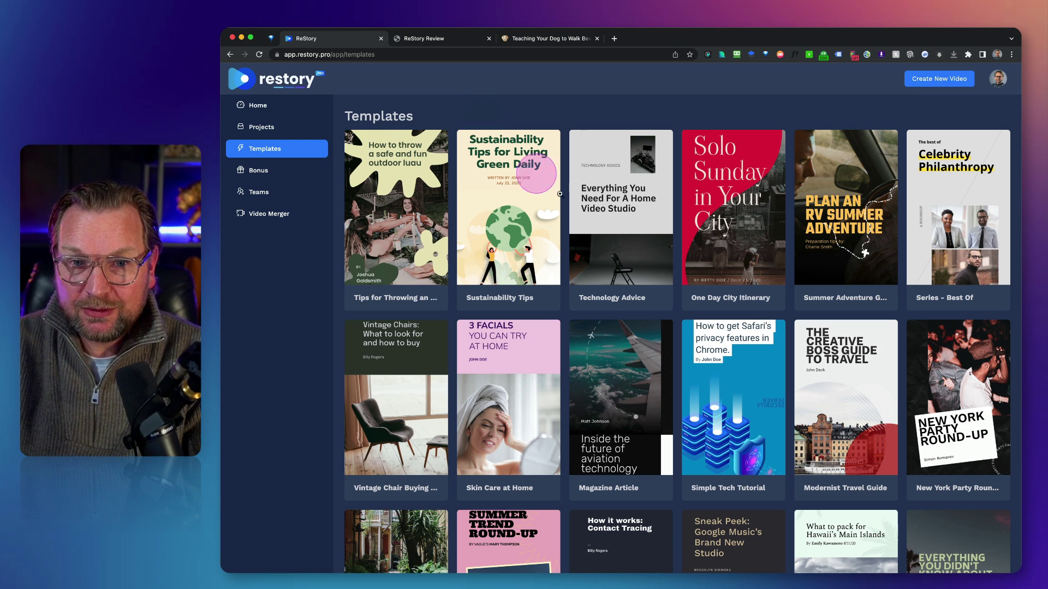
{"action": "scroll", "coordinate": [591, 222], "scroll_direction": "down", "scroll_amount": 3}
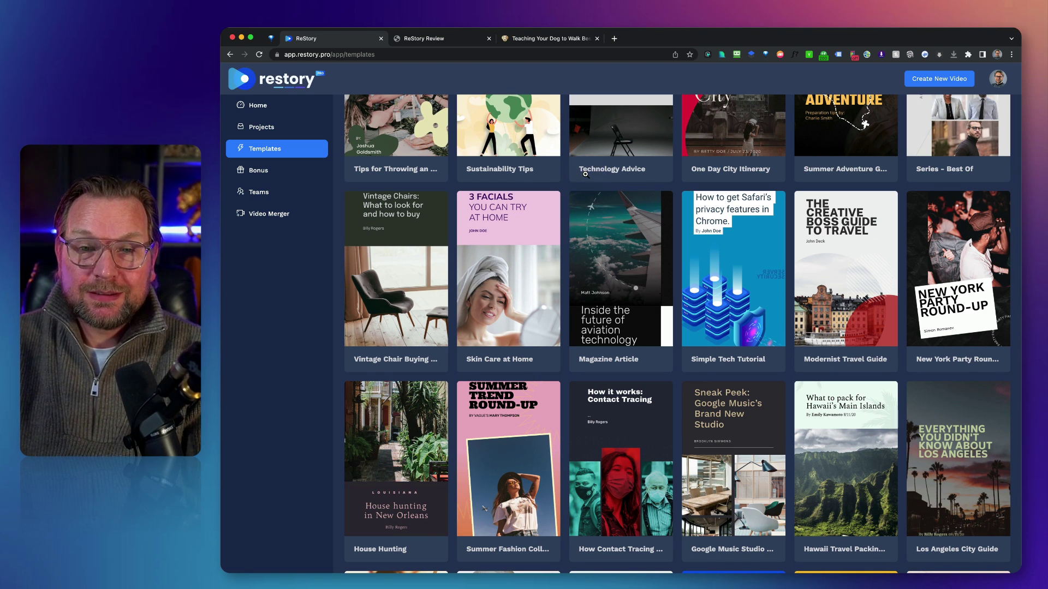
{"action": "scroll", "coordinate": [584, 186], "scroll_direction": "down", "scroll_amount": 3}
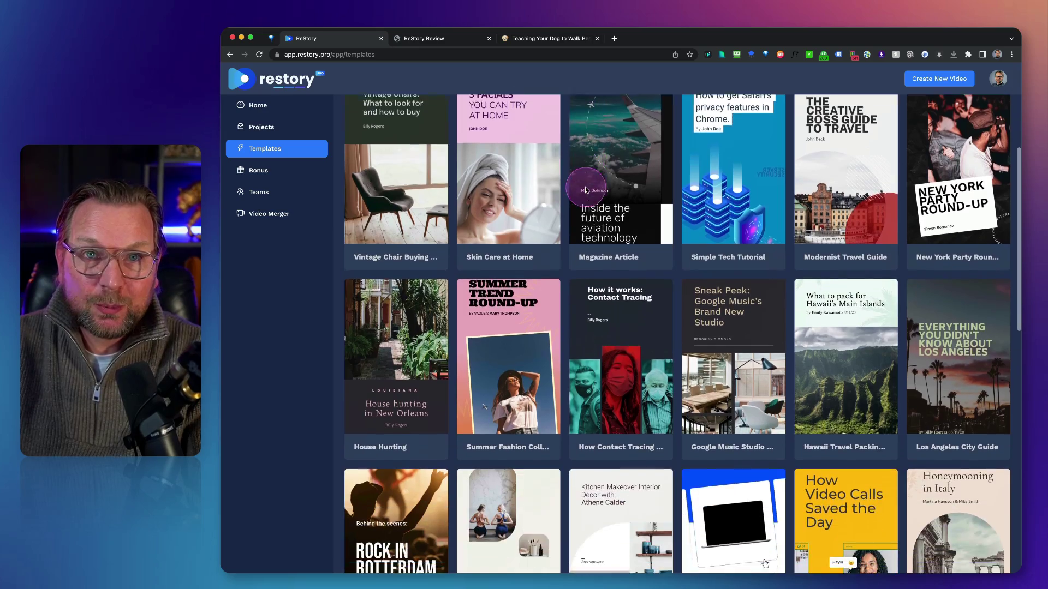
{"action": "scroll", "coordinate": [585, 186], "scroll_direction": "down", "scroll_amount": 3}
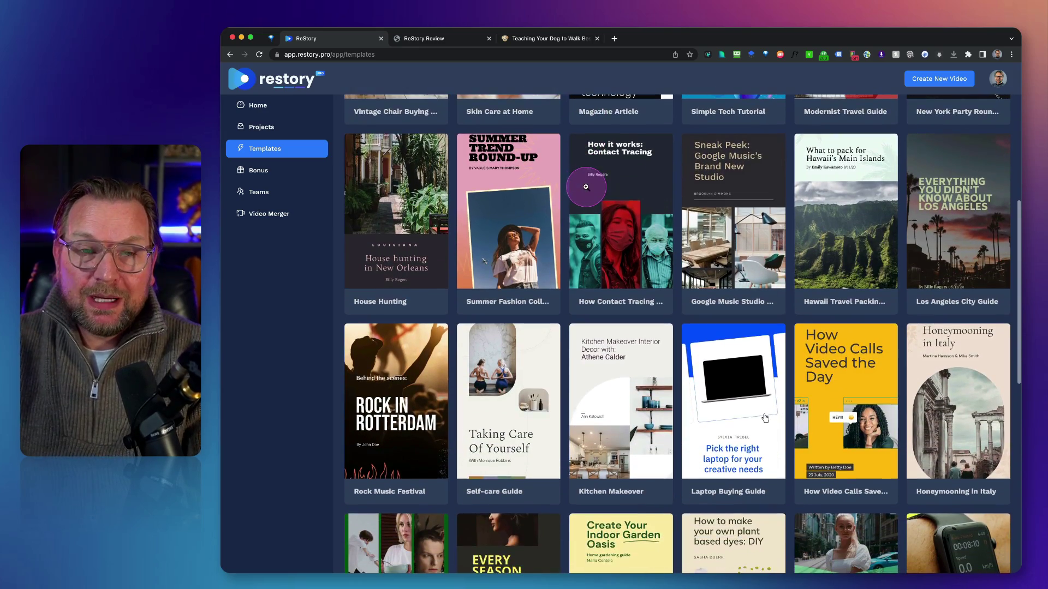
{"action": "scroll", "coordinate": [586, 187], "scroll_direction": "down", "scroll_amount": 3}
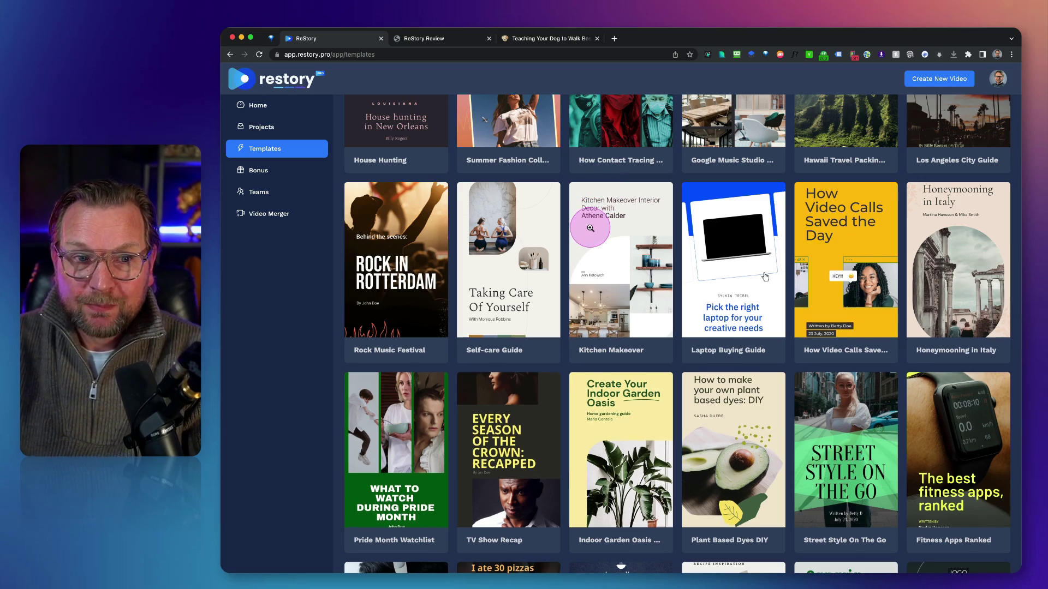
{"action": "scroll", "coordinate": [590, 228], "scroll_direction": "down", "scroll_amount": 2}
{"action": "scroll", "coordinate": [590, 228], "scroll_direction": "down", "scroll_amount": 5}
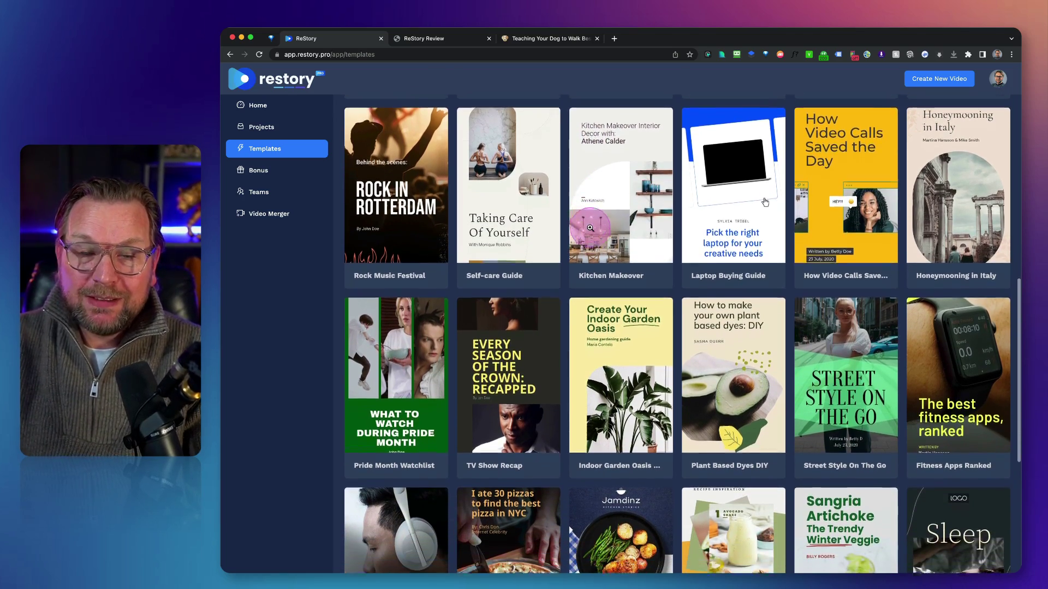
{"action": "scroll", "coordinate": [590, 230], "scroll_direction": "down", "scroll_amount": 3}
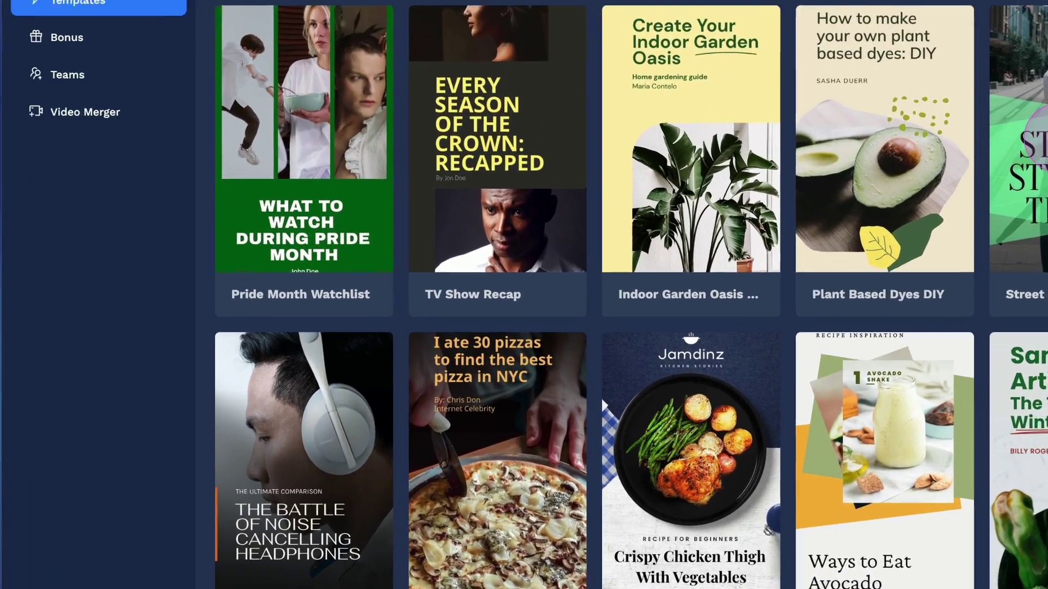
- Preview the pages of the Street Style On The Go and Pizzas in NYC templates, closing each preview
{"action": "left_click", "coordinate": [907, 199]}
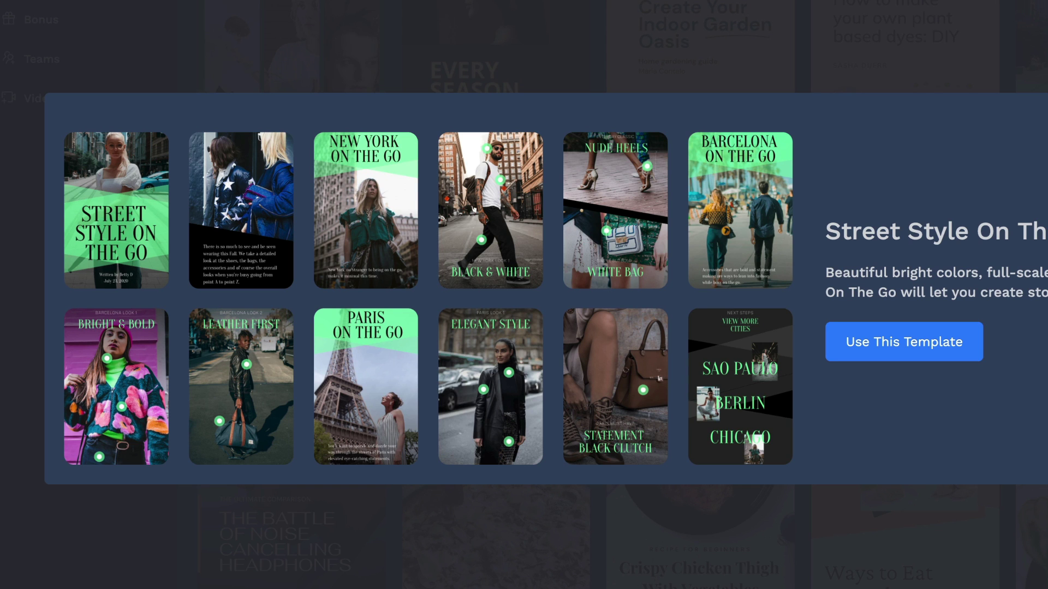
{"action": "left_click", "coordinate": [1029, 47]}
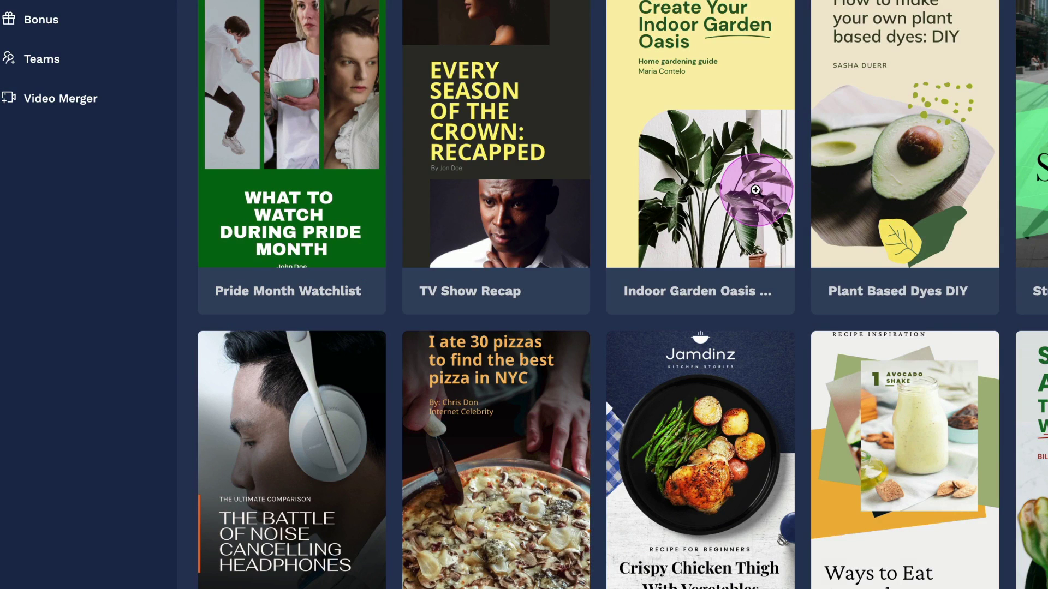
{"action": "scroll", "coordinate": [756, 189], "scroll_direction": "down", "scroll_amount": 2}
{"action": "scroll", "coordinate": [756, 189], "scroll_direction": "down", "scroll_amount": 2}
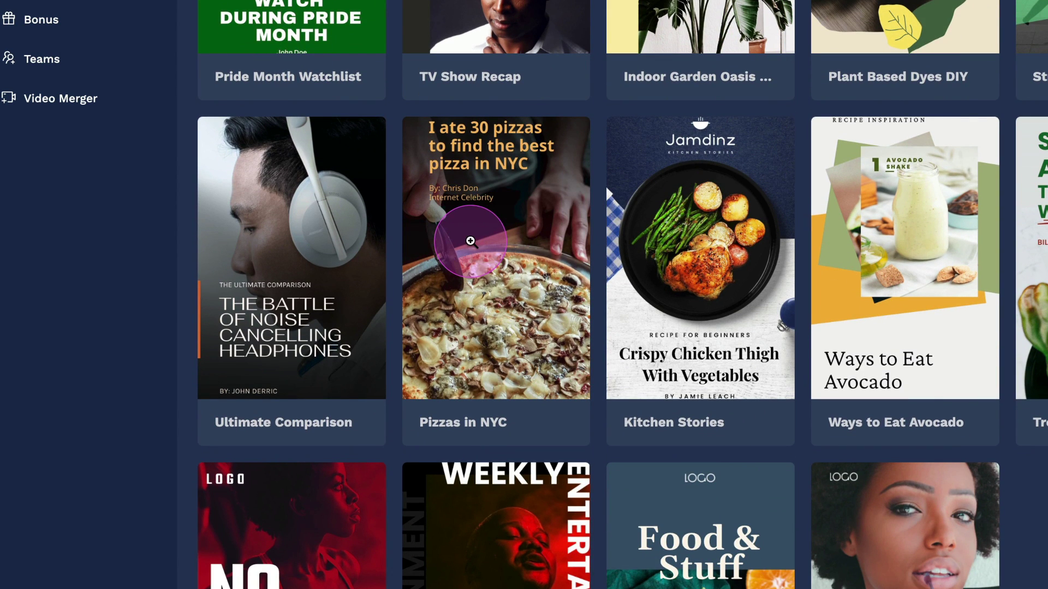
{"action": "left_click", "coordinate": [470, 241]}
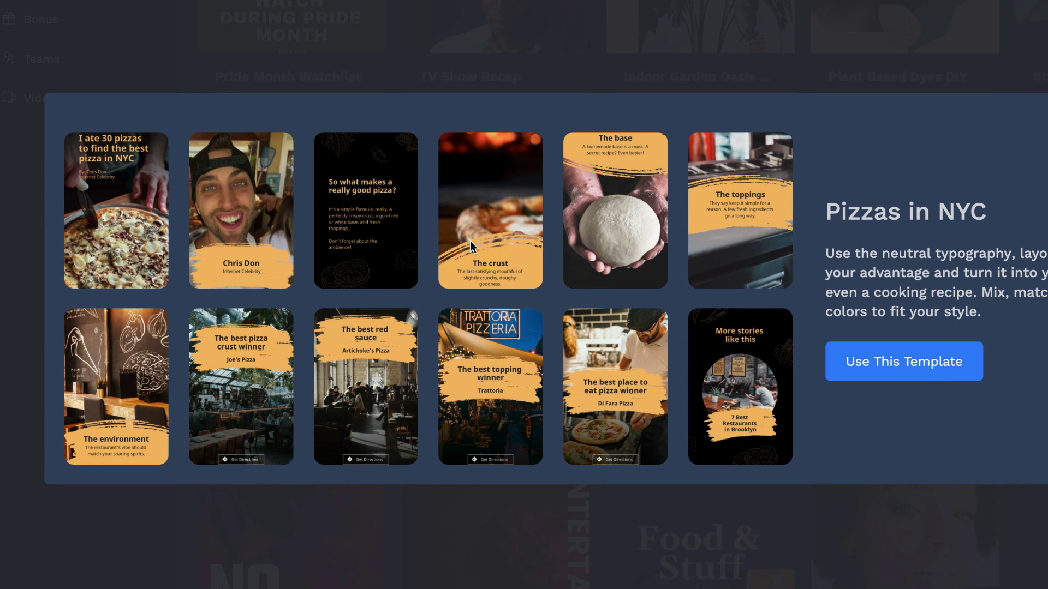
{"action": "left_click", "coordinate": [475, 241]}
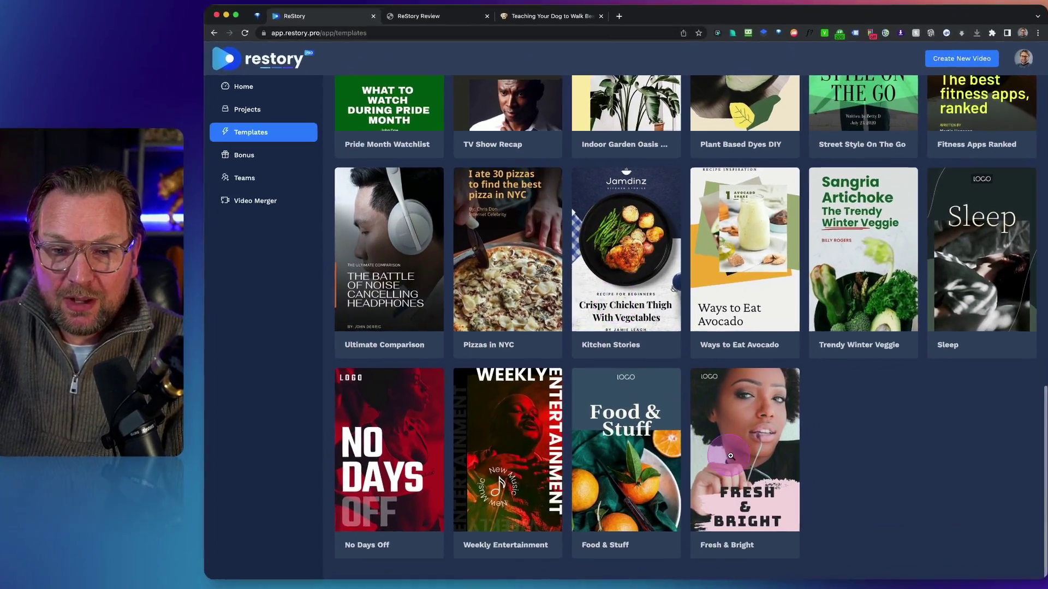
- Preview the pages of the Fresh & Bright and How Contact Tracing Works templates, closing each preview
{"action": "left_click", "coordinate": [730, 455]}
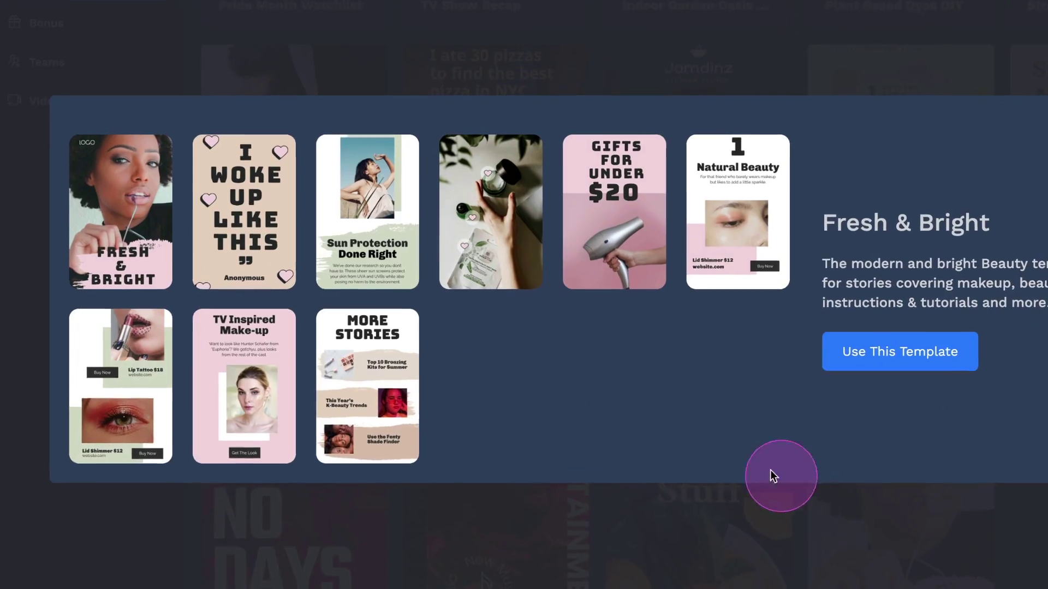
{"action": "left_click", "coordinate": [912, 3]}
{"action": "scroll", "coordinate": [912, 163], "scroll_direction": "up", "scroll_amount": 5}
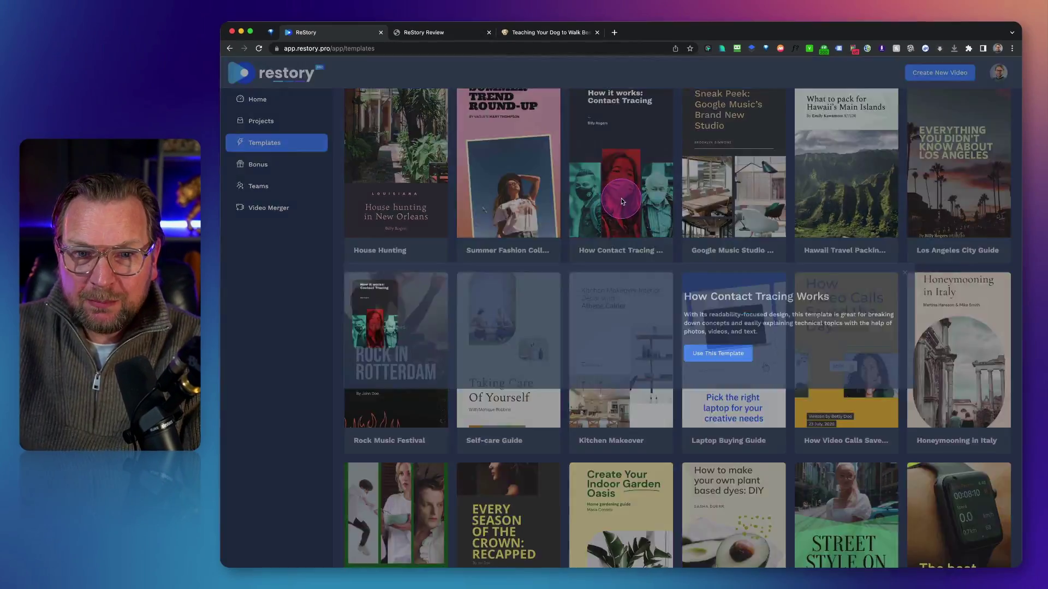
{"action": "left_click", "coordinate": [634, 179]}
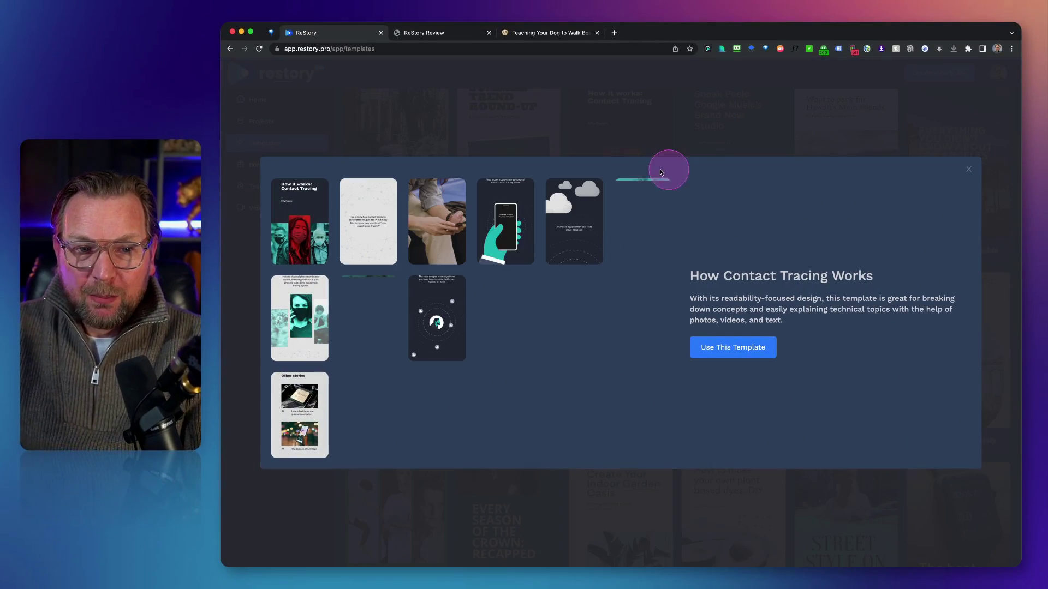
{"action": "left_click", "coordinate": [666, 138]}
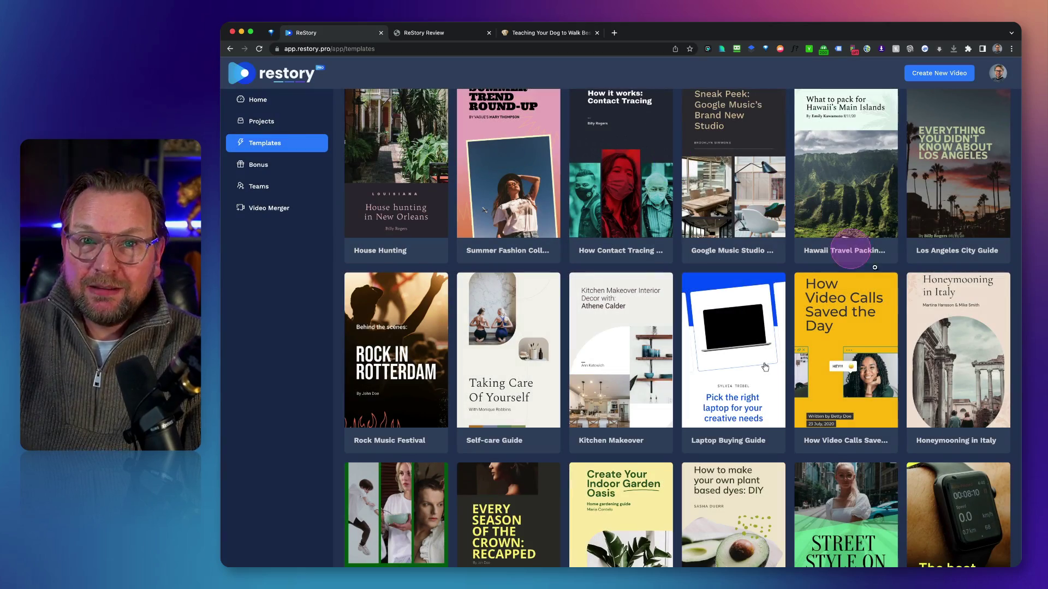
{"action": "scroll", "coordinate": [873, 316], "scroll_direction": "down", "scroll_amount": 3}
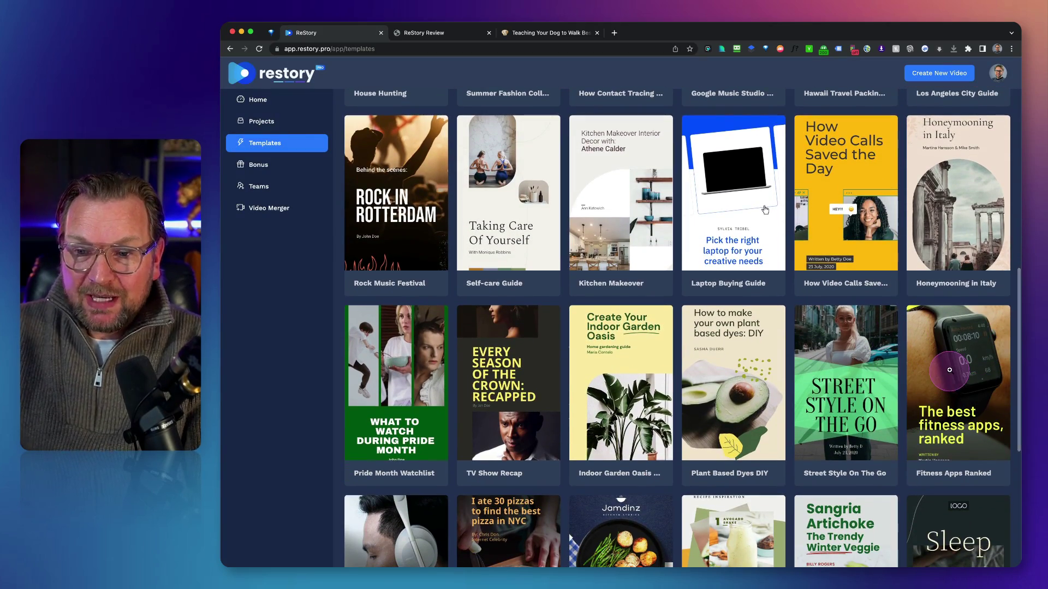
{"action": "scroll", "coordinate": [952, 302], "scroll_direction": "down", "scroll_amount": 2}
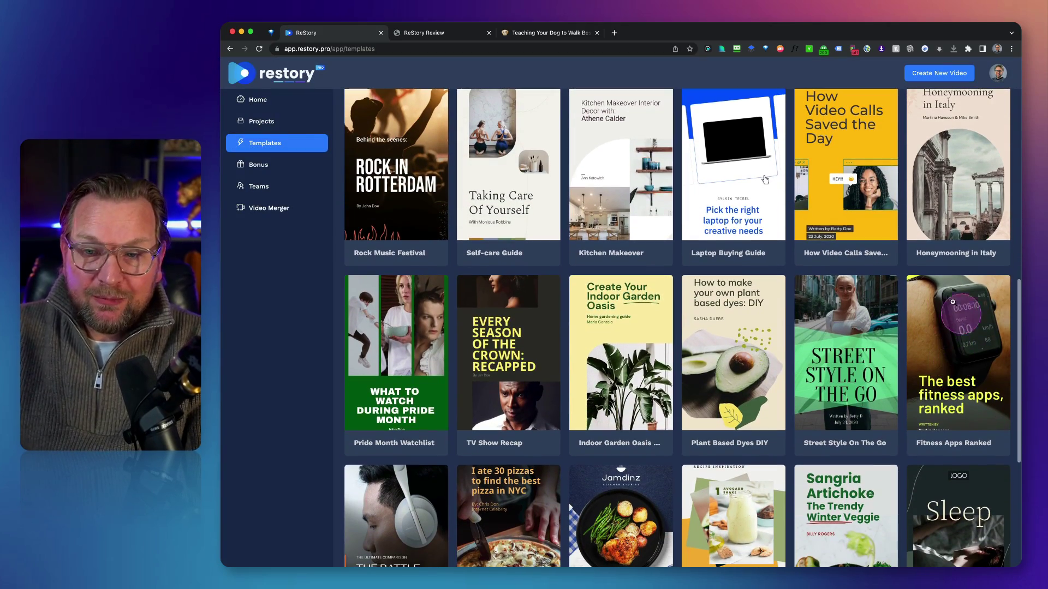
- Preview the Fitness Apps Ranked template and start a new story from it
{"action": "left_click", "coordinate": [955, 331]}
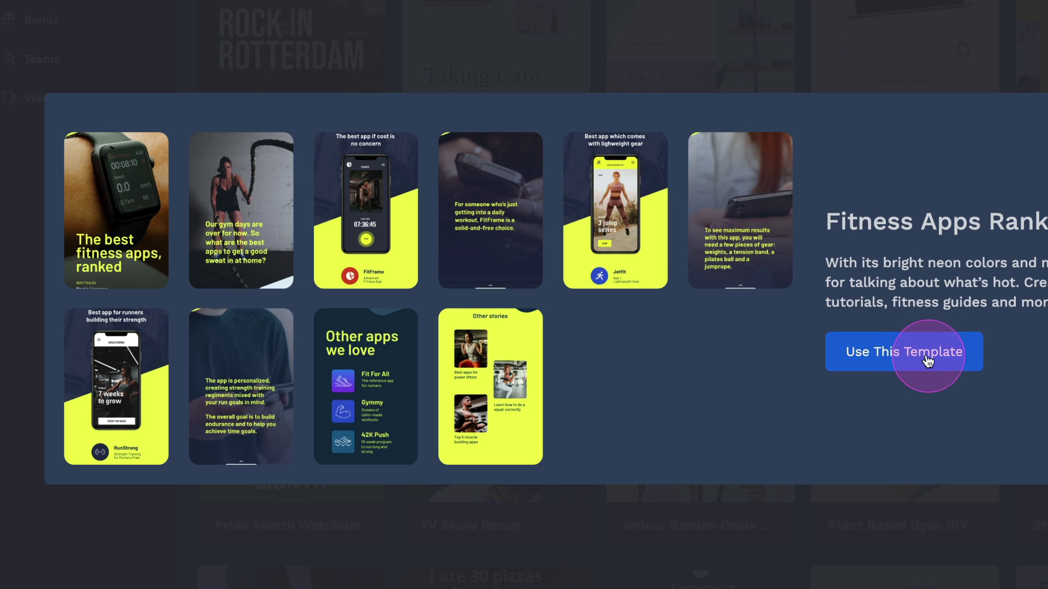
{"action": "left_click", "coordinate": [887, 356]}
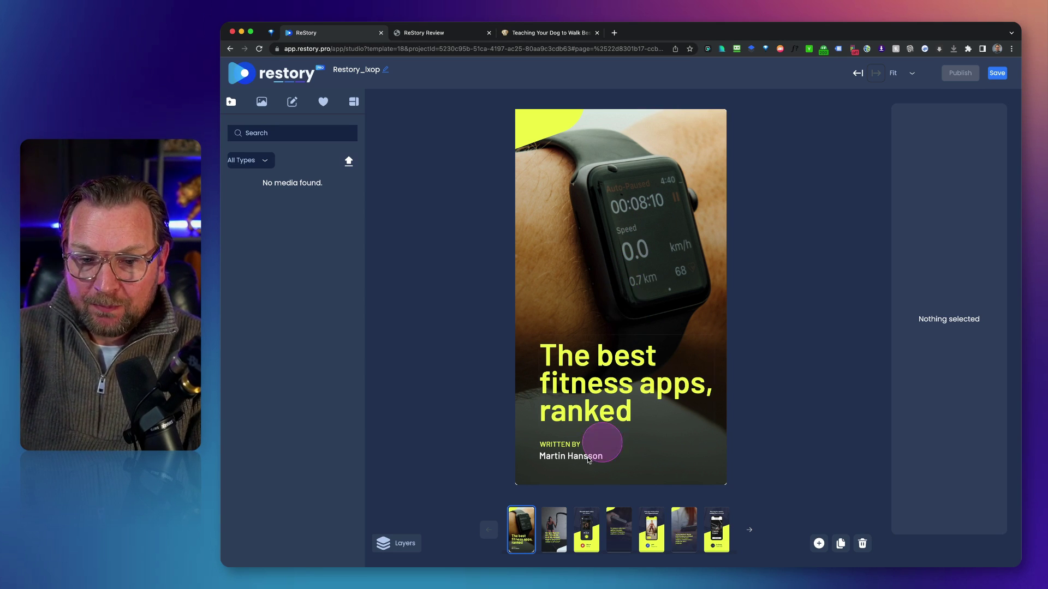
- Look through the story's first seven pages and return to the cover page
{"action": "left_click", "coordinate": [553, 528]}
{"action": "left_click", "coordinate": [586, 529]}
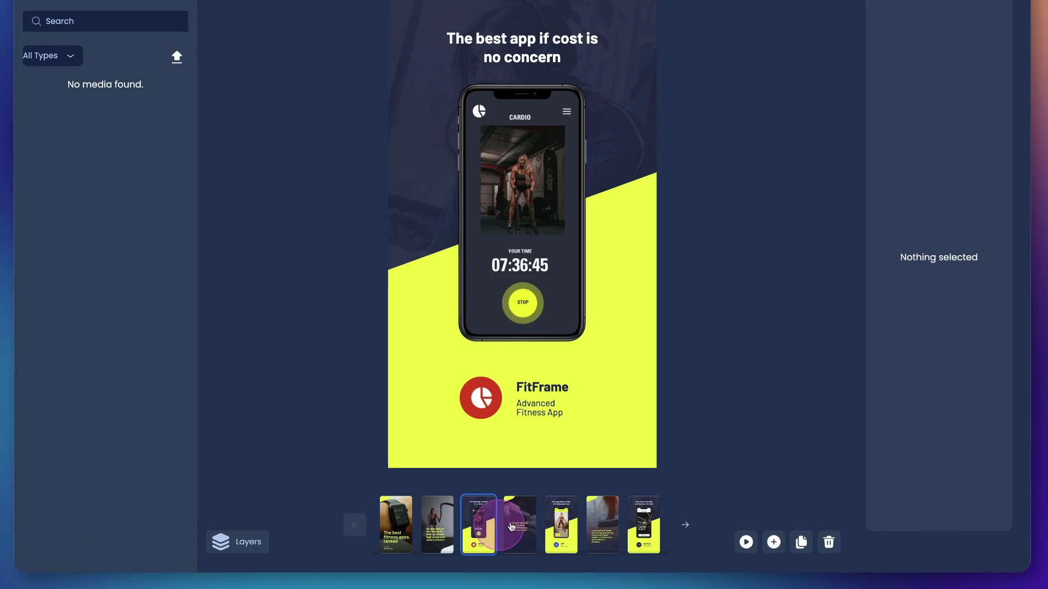
{"action": "left_click", "coordinate": [517, 521]}
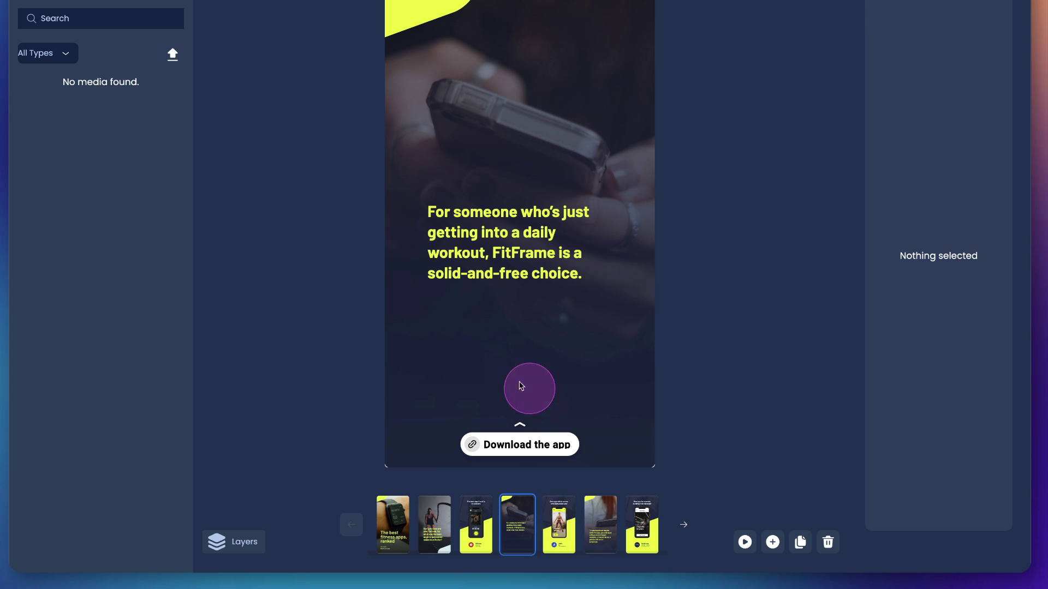
{"action": "left_click", "coordinate": [561, 533]}
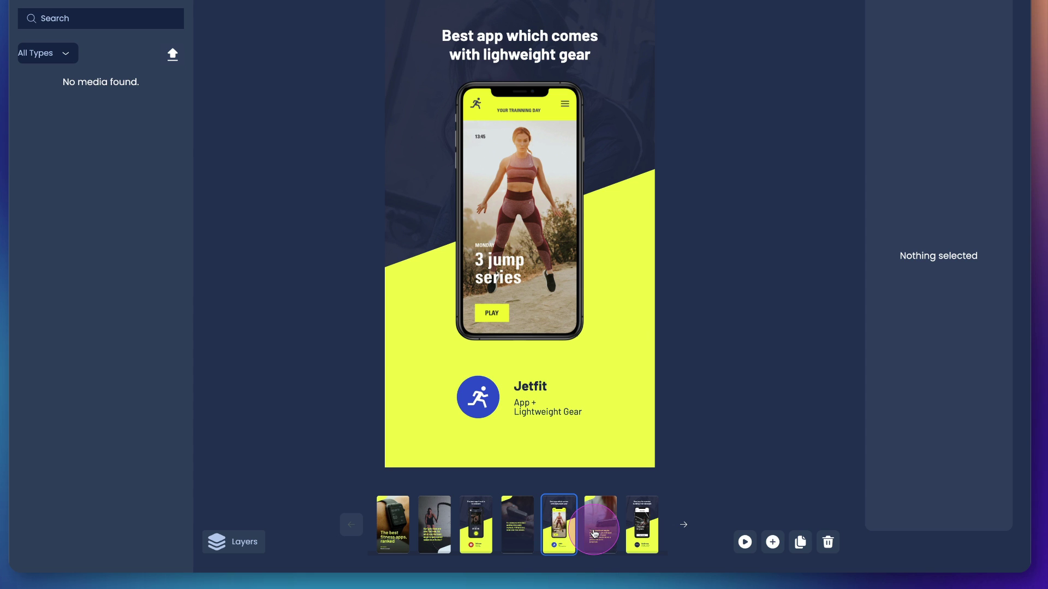
{"action": "left_click", "coordinate": [611, 512]}
{"action": "left_click", "coordinate": [642, 515]}
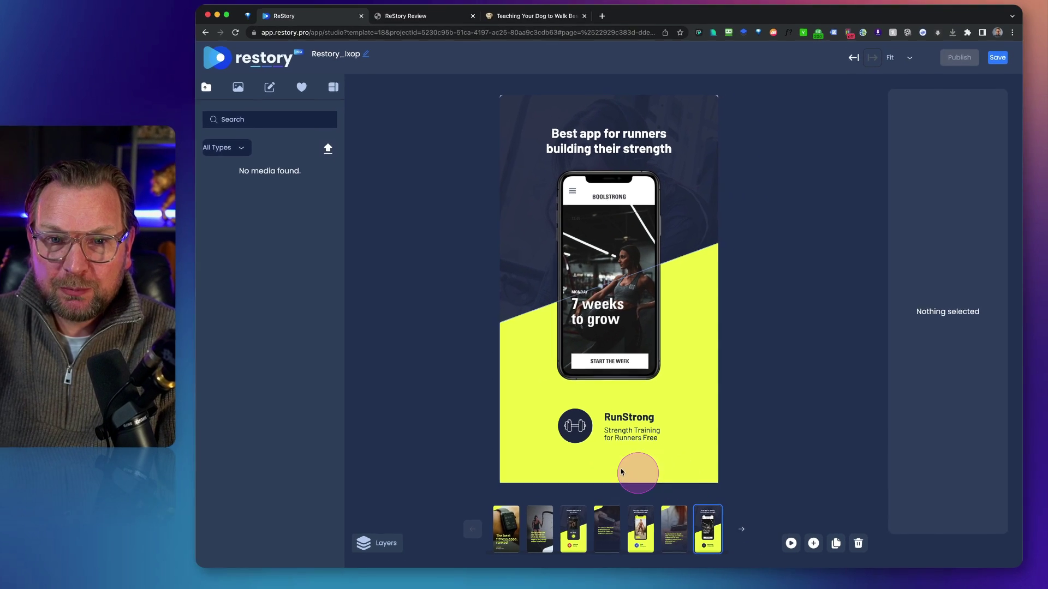
{"action": "left_click", "coordinate": [405, 524]}
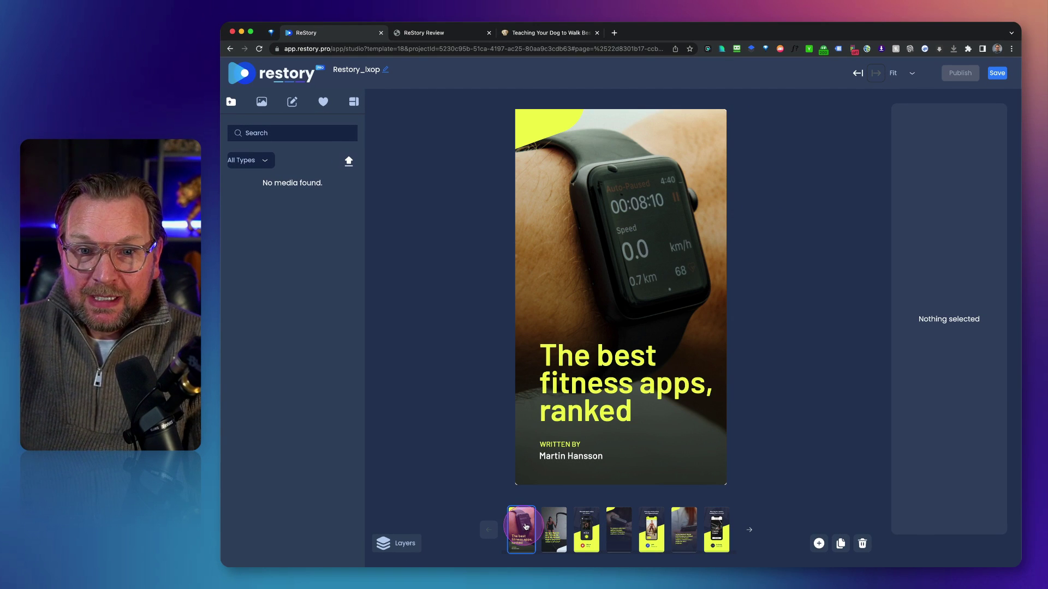
- Select the cover page's background and browse the stock media categories: images, video, GIFs and stickers
{"action": "left_click", "coordinate": [653, 210]}
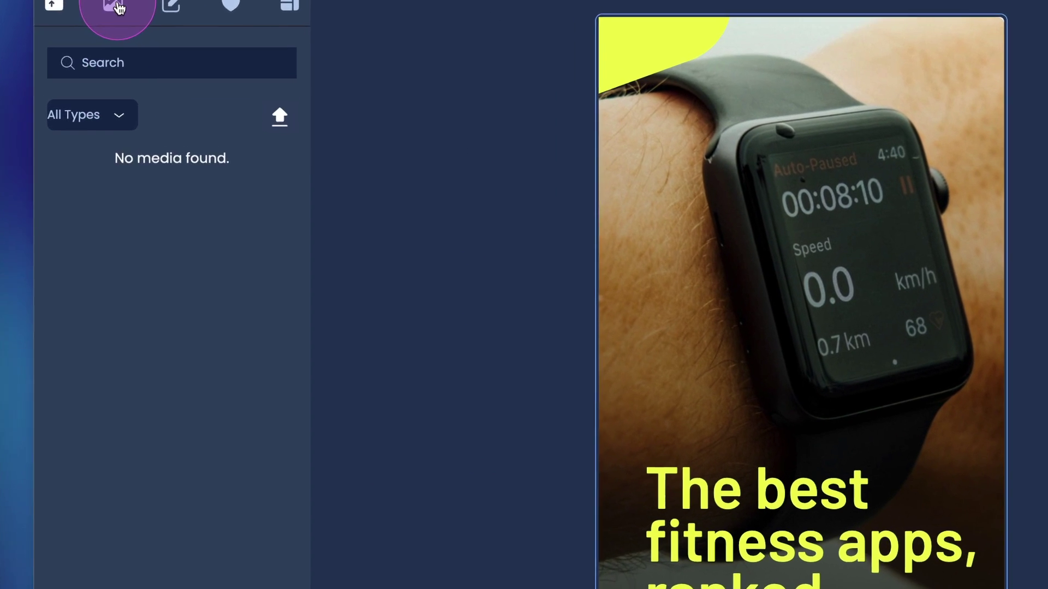
{"action": "left_click", "coordinate": [261, 102]}
{"action": "left_click", "coordinate": [133, 95]}
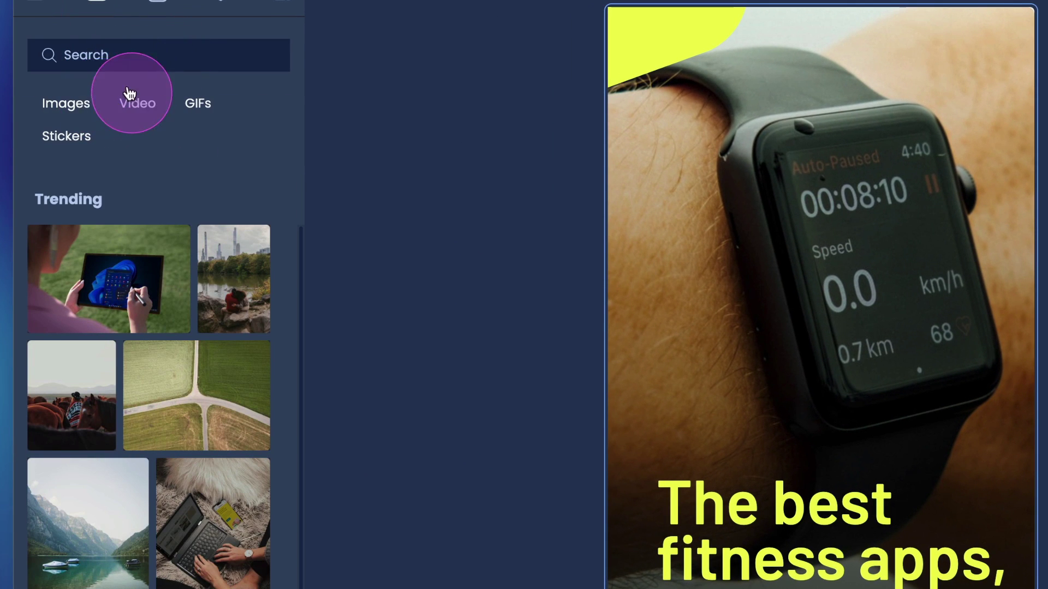
{"action": "left_click", "coordinate": [82, 108]}
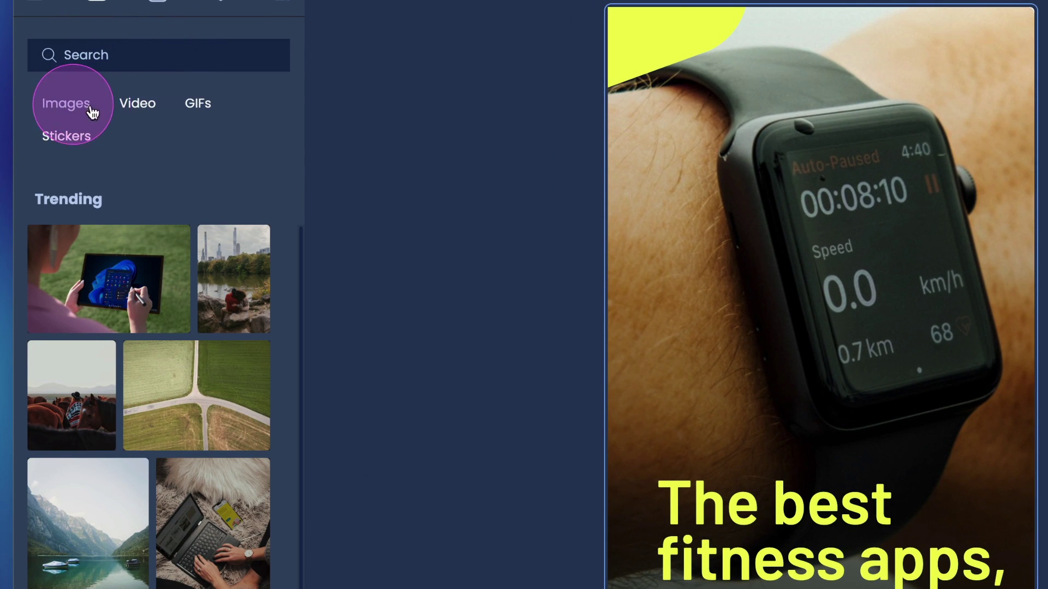
{"action": "left_click", "coordinate": [136, 106]}
{"action": "left_click", "coordinate": [195, 108]}
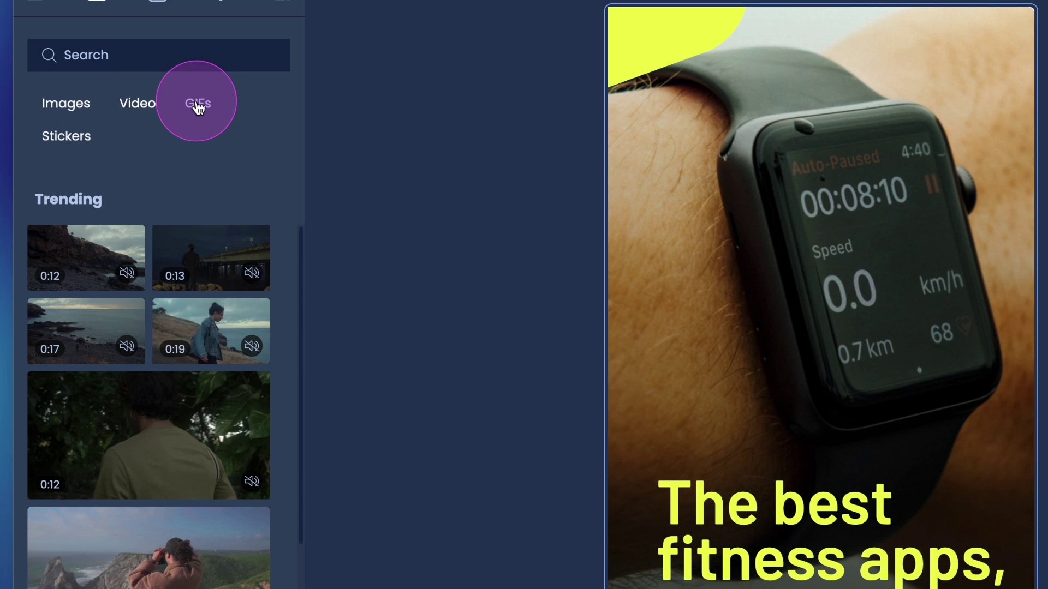
{"action": "left_click", "coordinate": [73, 137]}
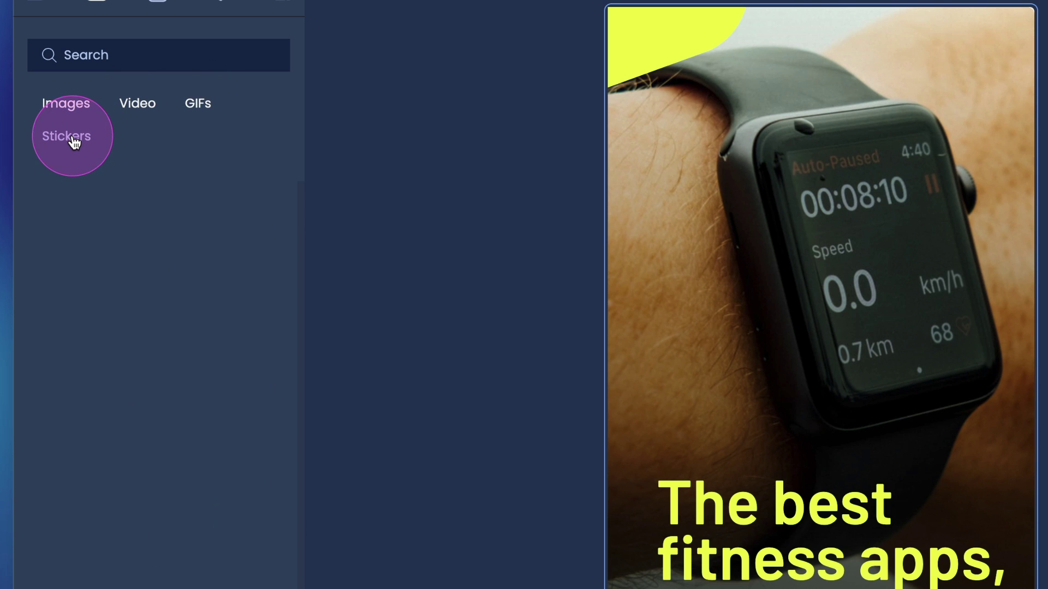
- Search the stock video library for "fitness"
{"action": "left_click", "coordinate": [138, 105]}
{"action": "left_click", "coordinate": [955, 145]}
{"action": "left_click", "coordinate": [816, 195]}
{"action": "left_click", "coordinate": [491, 235]}
{"action": "left_click", "coordinate": [186, 57]}
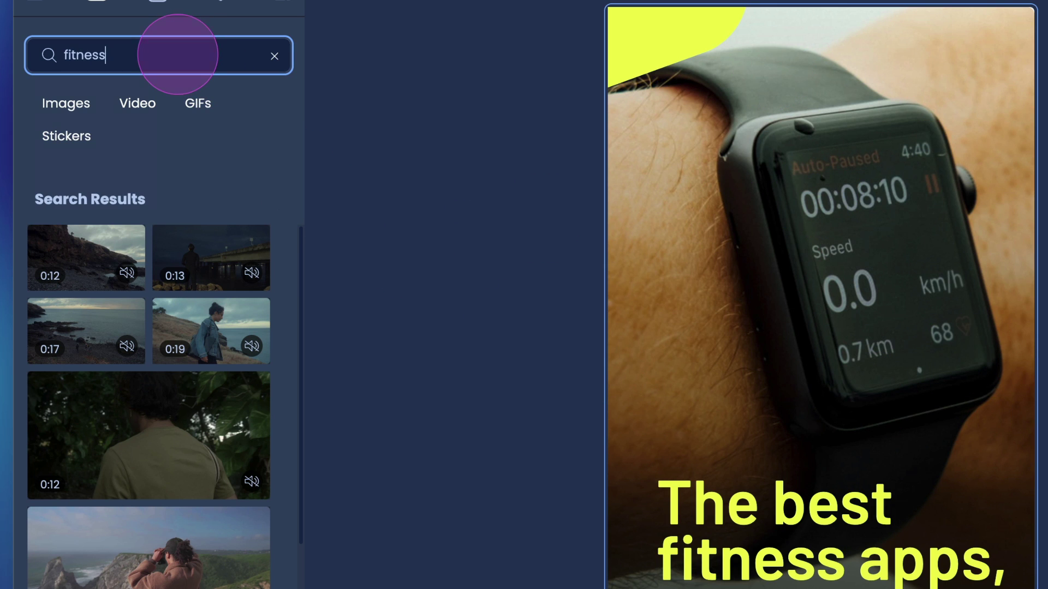
{"action": "type", "text": "fitness"}
{"action": "key", "text": "Return"}
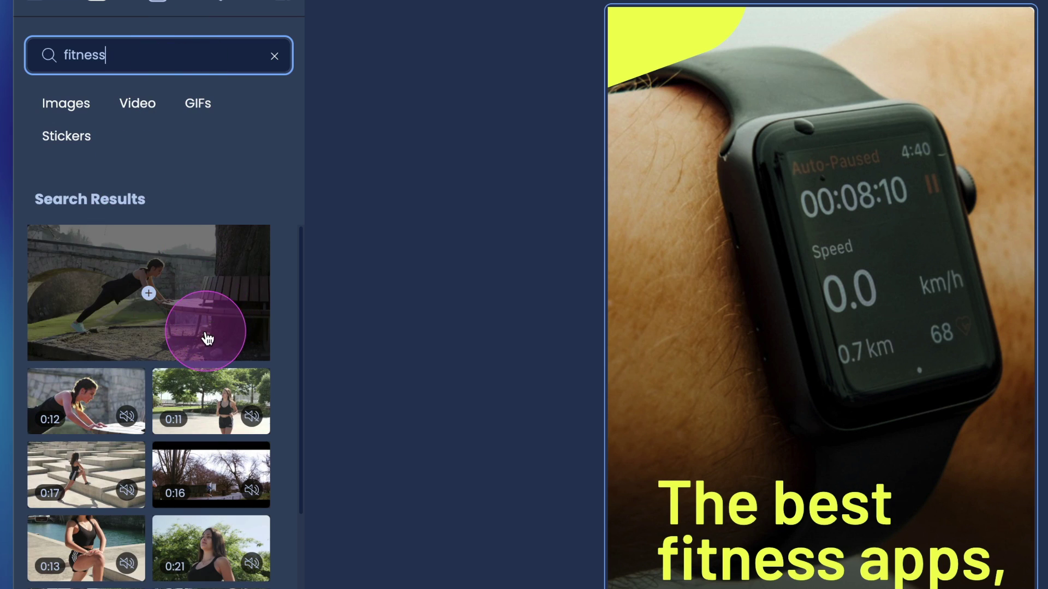
- Set the 0:17 clip of a woman exercising on concrete steps as the cover page's background and play it
{"action": "scroll", "coordinate": [207, 339], "scroll_direction": "down", "scroll_amount": 3}
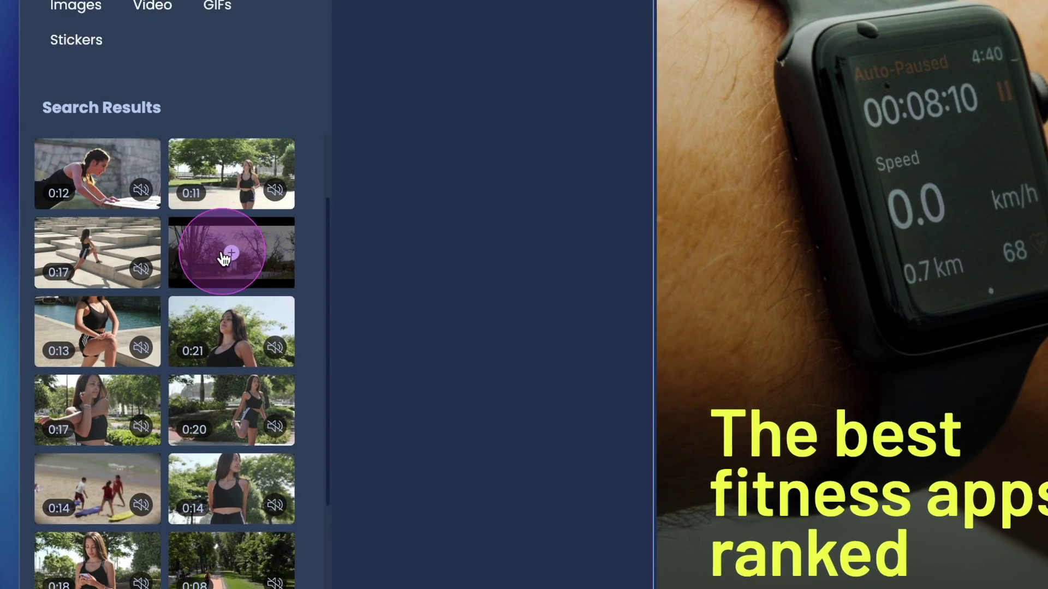
{"action": "scroll", "coordinate": [240, 180], "scroll_direction": "down", "scroll_amount": 3}
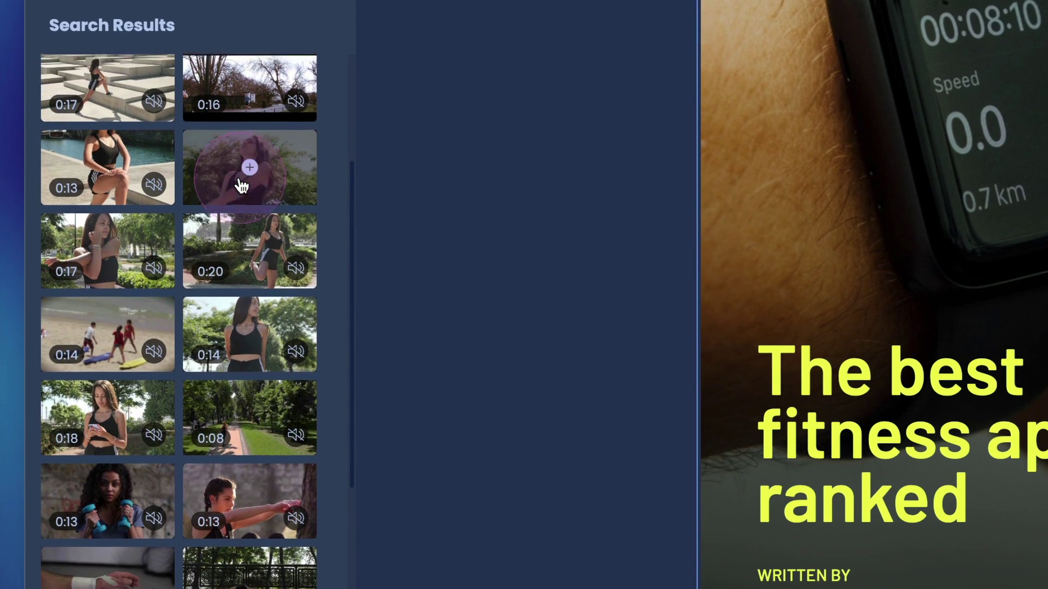
{"action": "scroll", "coordinate": [239, 178], "scroll_direction": "down", "scroll_amount": 10}
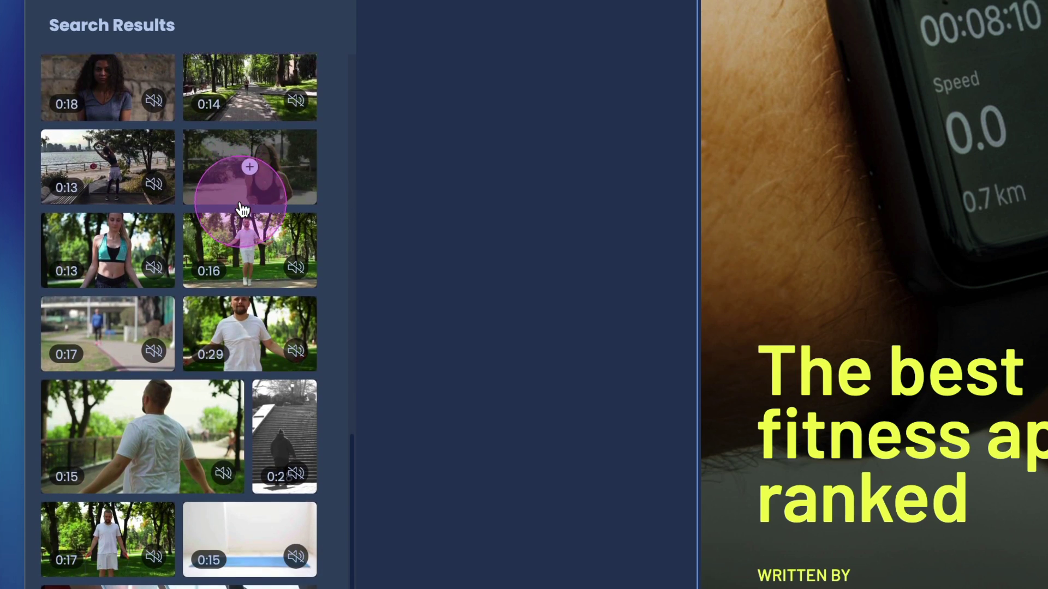
{"action": "scroll", "coordinate": [243, 208], "scroll_direction": "down", "scroll_amount": 8}
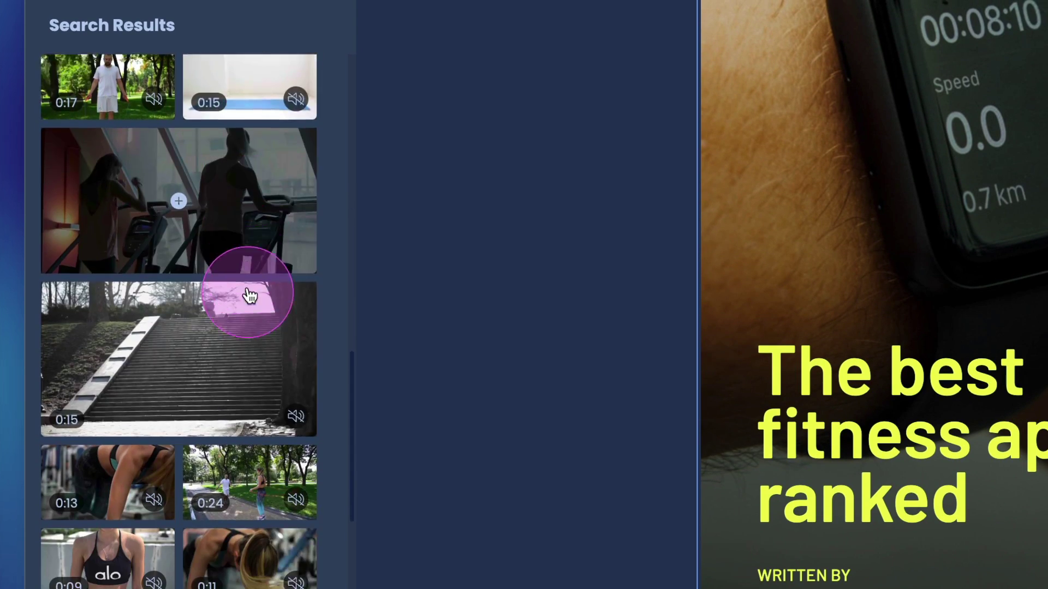
{"action": "scroll", "coordinate": [248, 292], "scroll_direction": "down", "scroll_amount": 9}
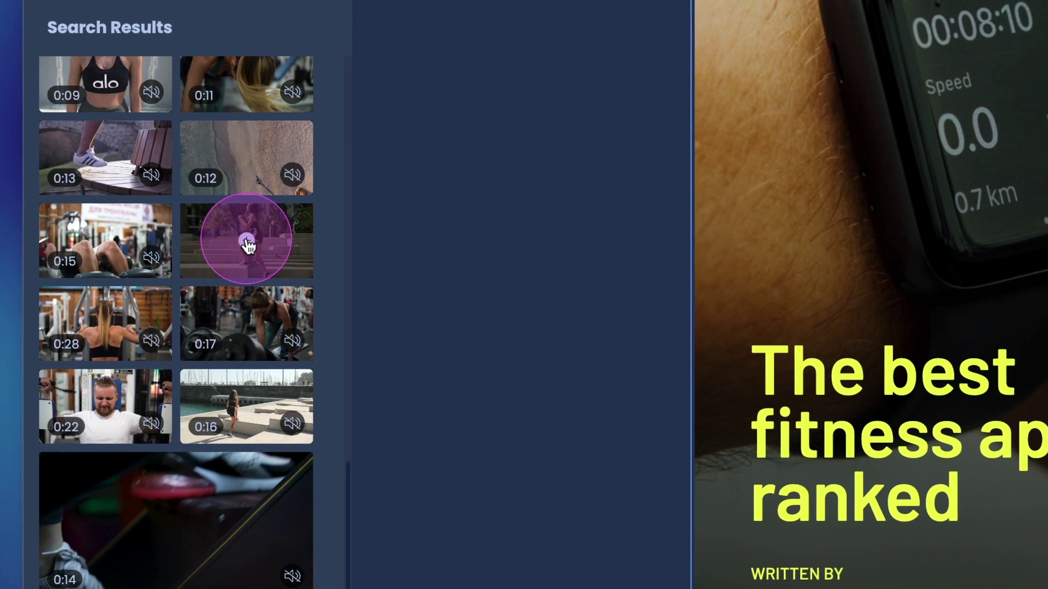
{"action": "left_click", "coordinate": [250, 241]}
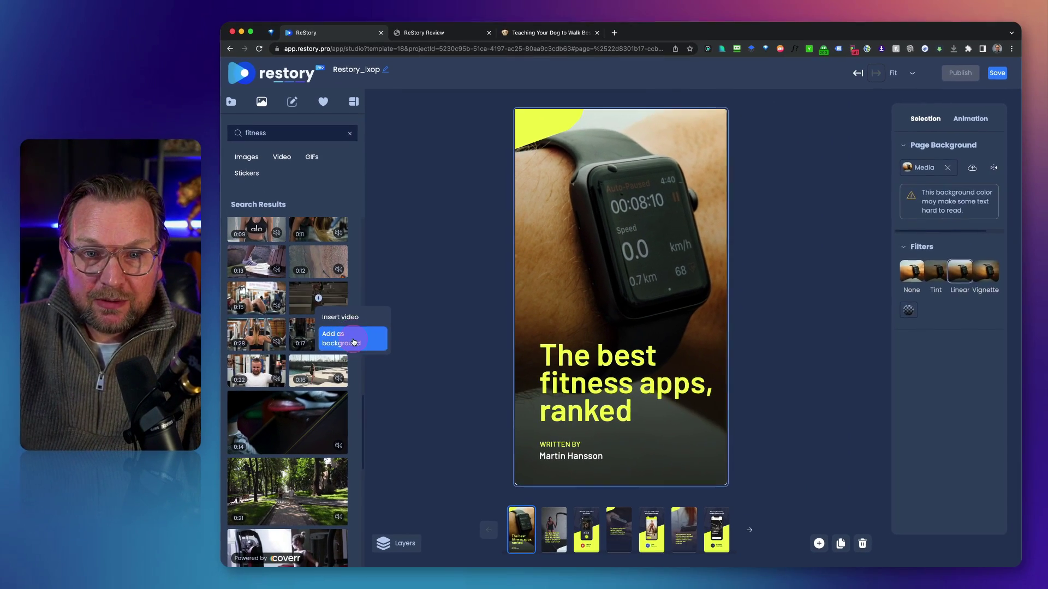
{"action": "left_click", "coordinate": [337, 342]}
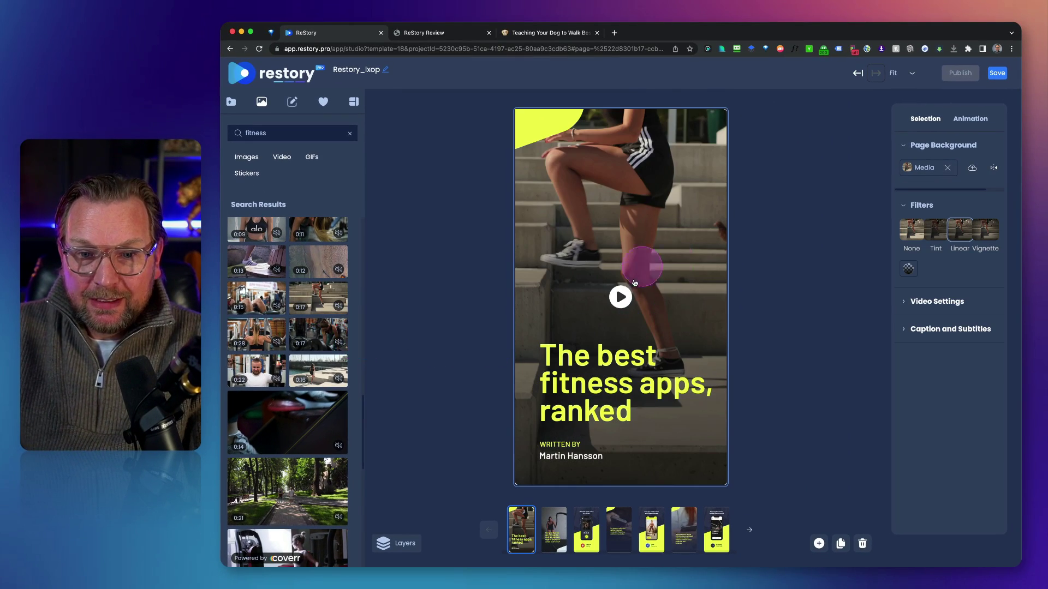
{"action": "left_click", "coordinate": [621, 298]}
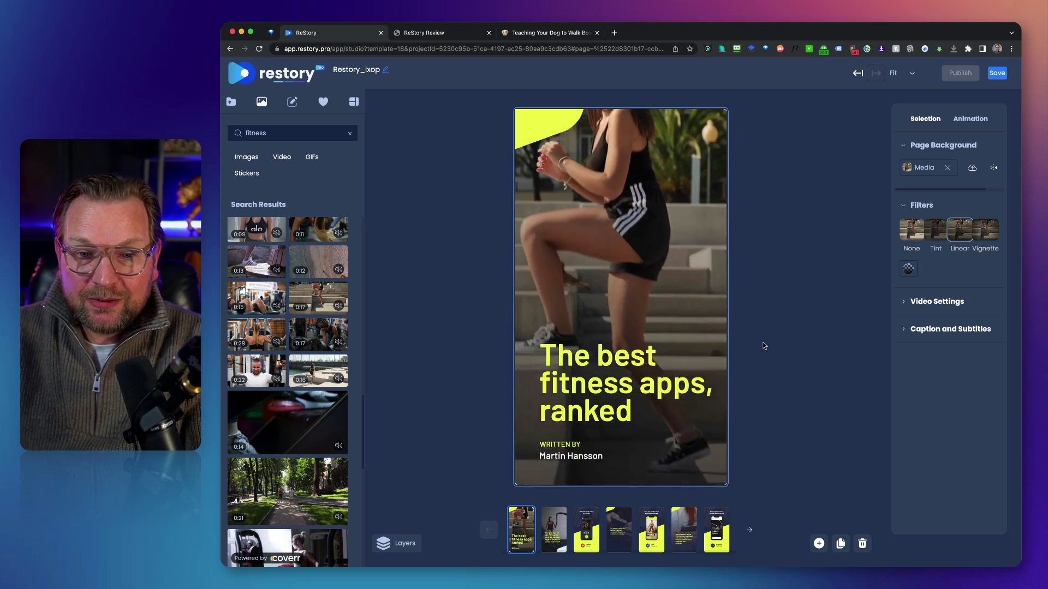
- Inspect the fill colour options of the yellow corner shape on the cover page, leaving it deselected
{"action": "left_click", "coordinate": [539, 118]}
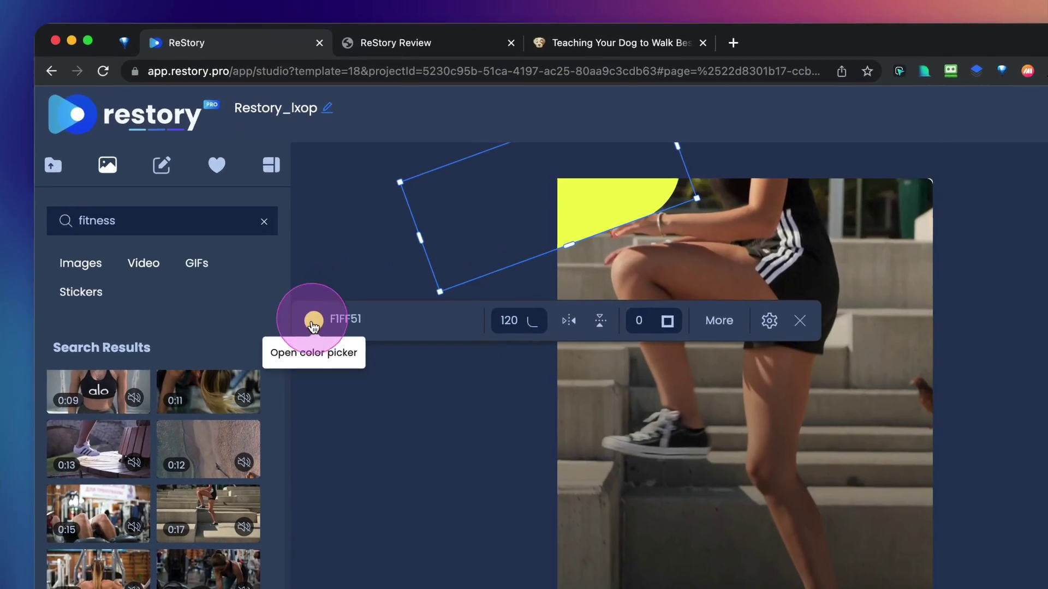
{"action": "left_click", "coordinate": [349, 248]}
{"action": "left_click", "coordinate": [375, 253]}
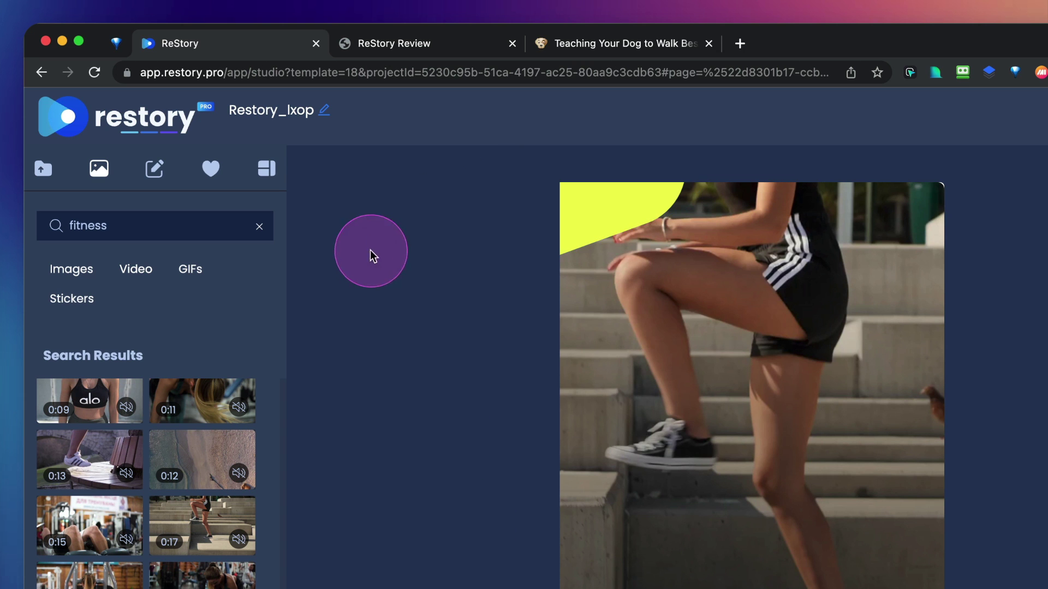
- Browse the fonts available for the cover headline "The best fitness apps, ranked" and close the list without choosing one
{"action": "left_click", "coordinate": [762, 588]}
{"action": "left_click", "coordinate": [715, 588]}
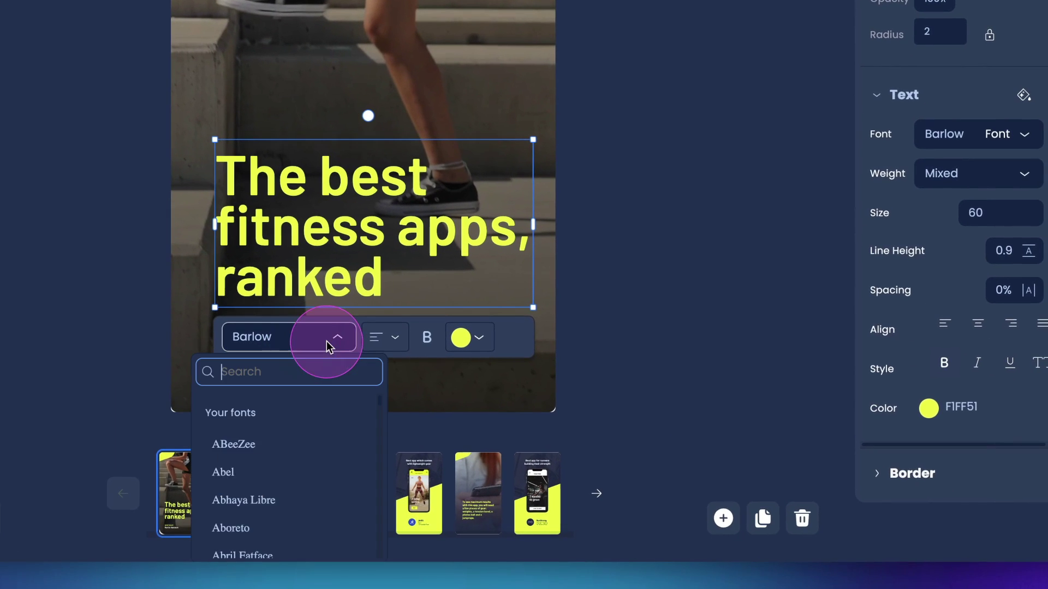
{"action": "scroll", "coordinate": [311, 414], "scroll_direction": "down", "scroll_amount": 20}
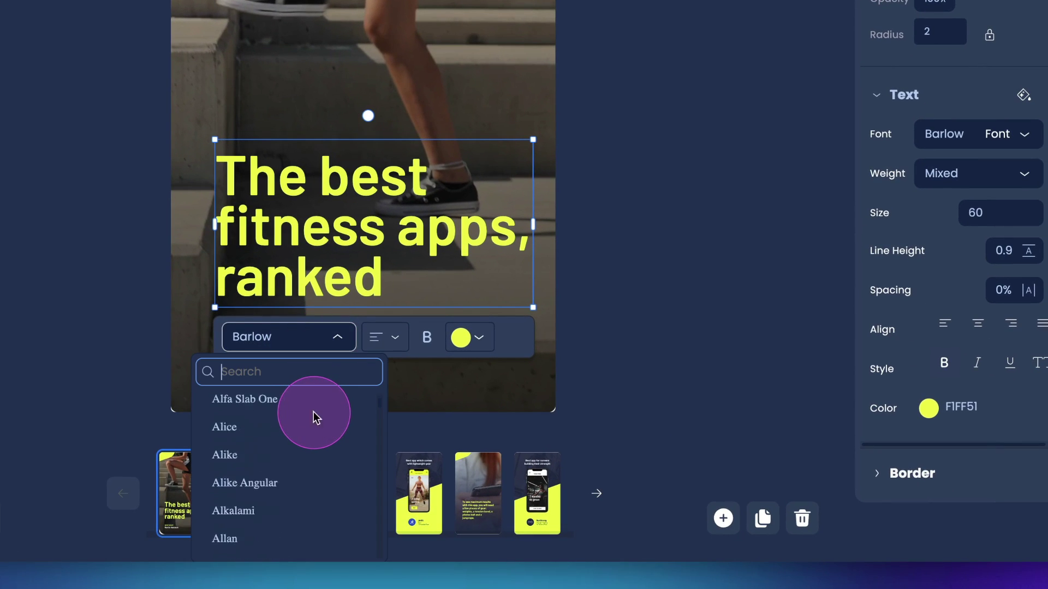
{"action": "scroll", "coordinate": [314, 415], "scroll_direction": "down", "scroll_amount": 15}
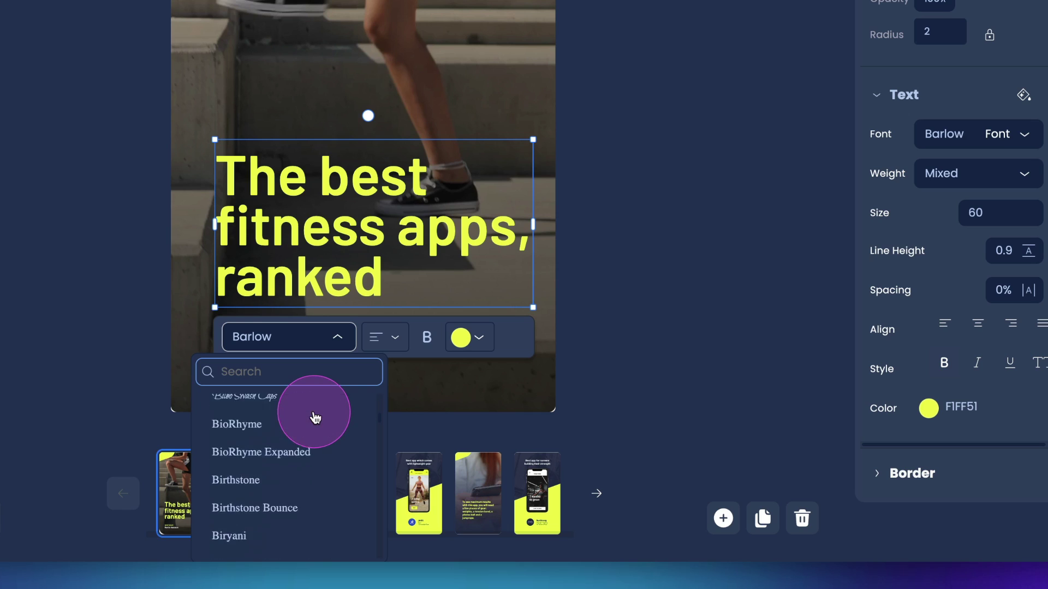
{"action": "left_click", "coordinate": [676, 49]}
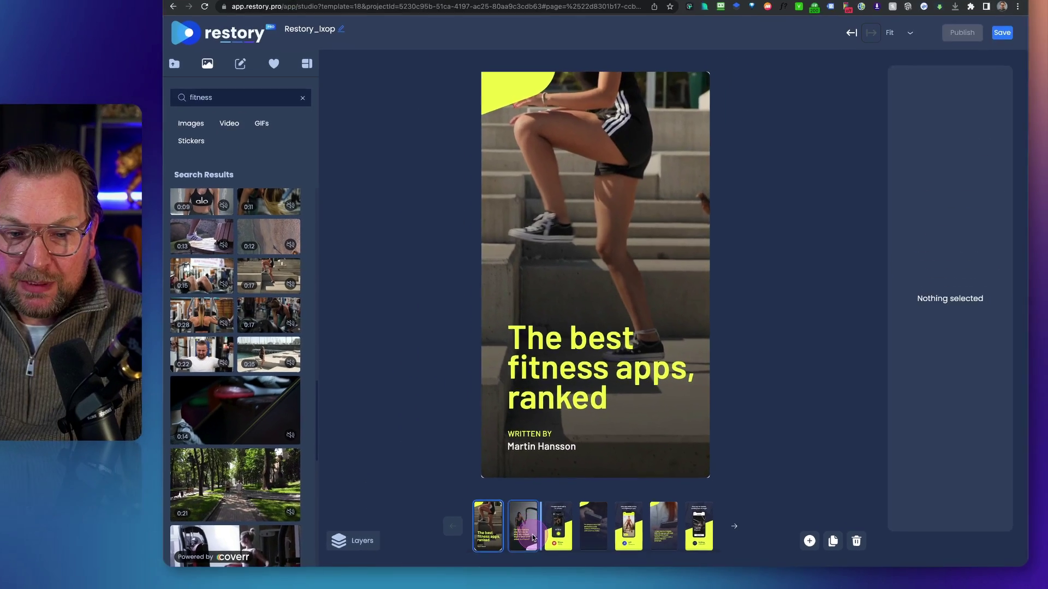
- Replace the second page's background with the 0:14 clip of the woman in a black top
{"action": "left_click", "coordinate": [245, 494]}
{"action": "left_click", "coordinate": [621, 203]}
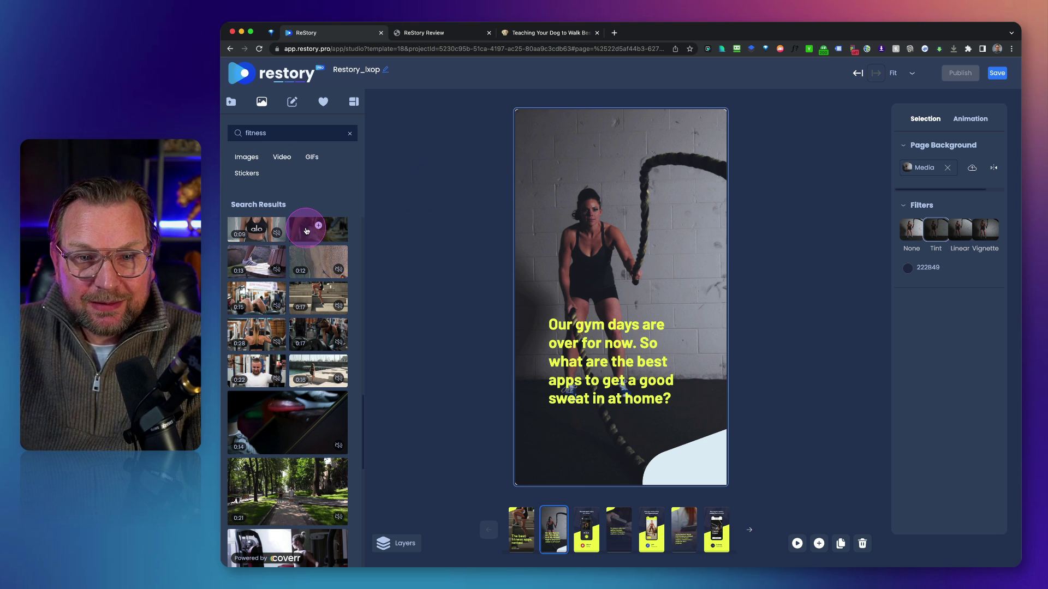
{"action": "scroll", "coordinate": [330, 233], "scroll_direction": "down", "scroll_amount": 10}
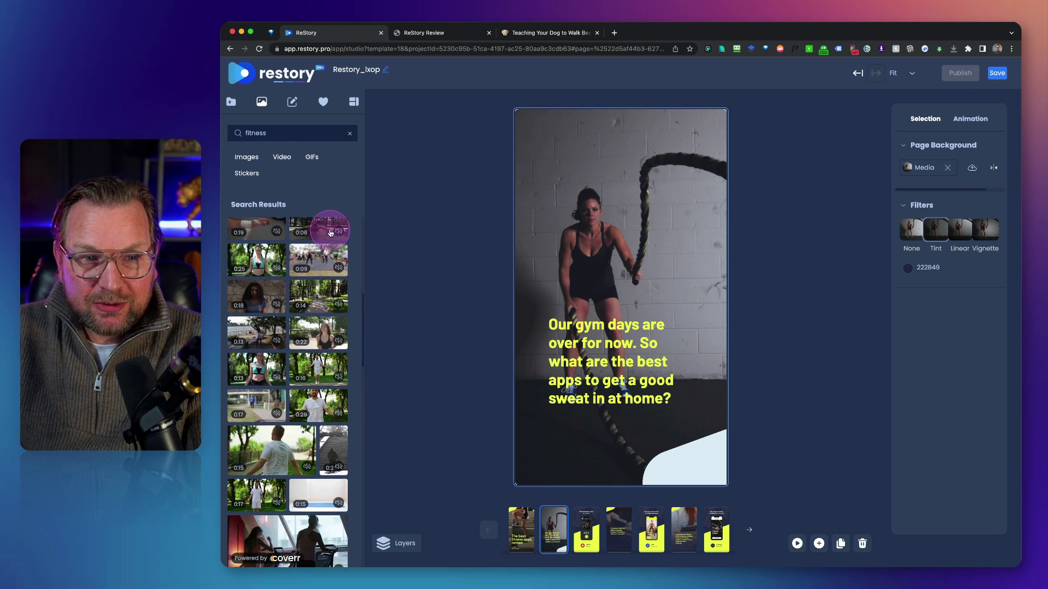
{"action": "scroll", "coordinate": [330, 289], "scroll_direction": "up", "scroll_amount": 1}
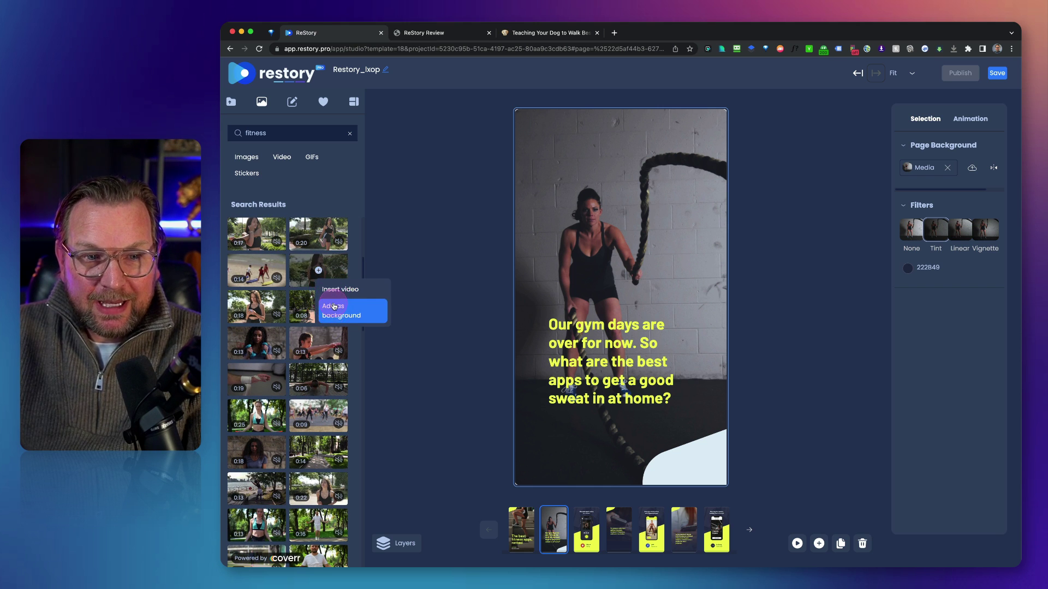
{"action": "left_click", "coordinate": [334, 307]}
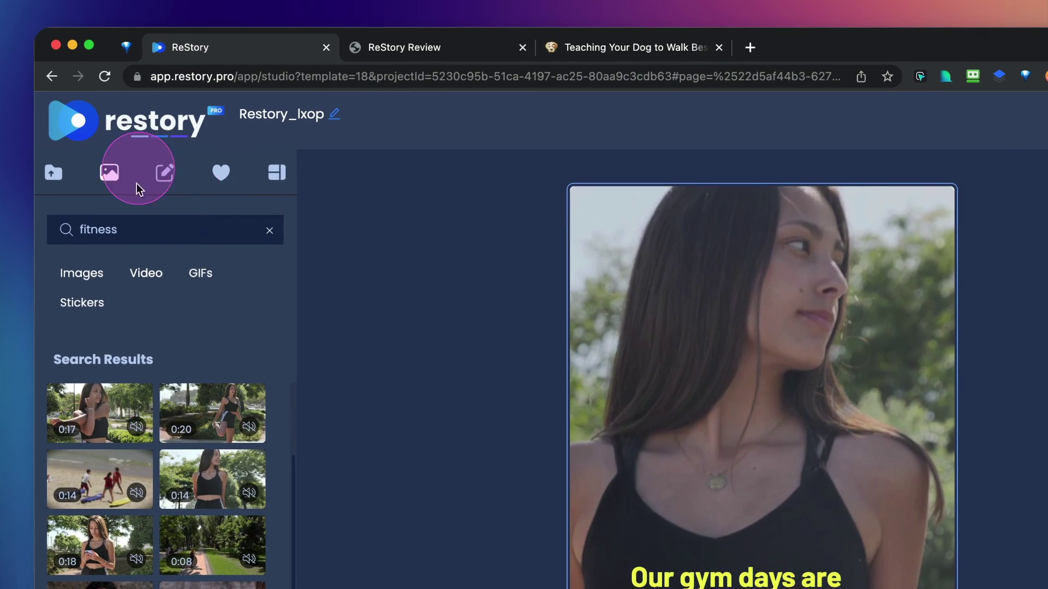
- Add the slanted oval blob shape to the second page and move it to the page's lower-left corner
{"action": "left_click", "coordinate": [221, 174]}
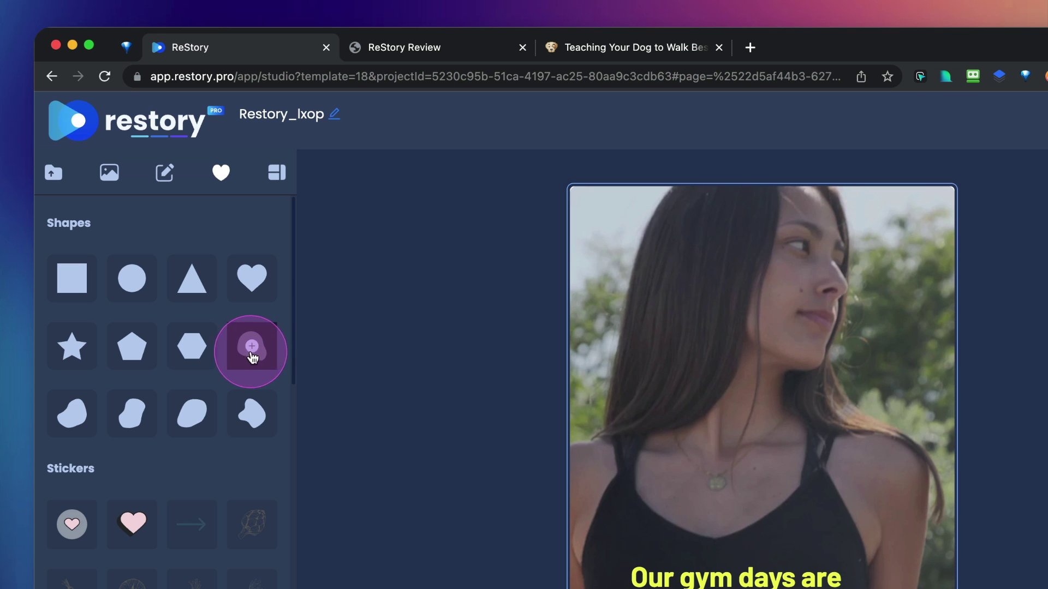
{"action": "left_click", "coordinate": [192, 417]}
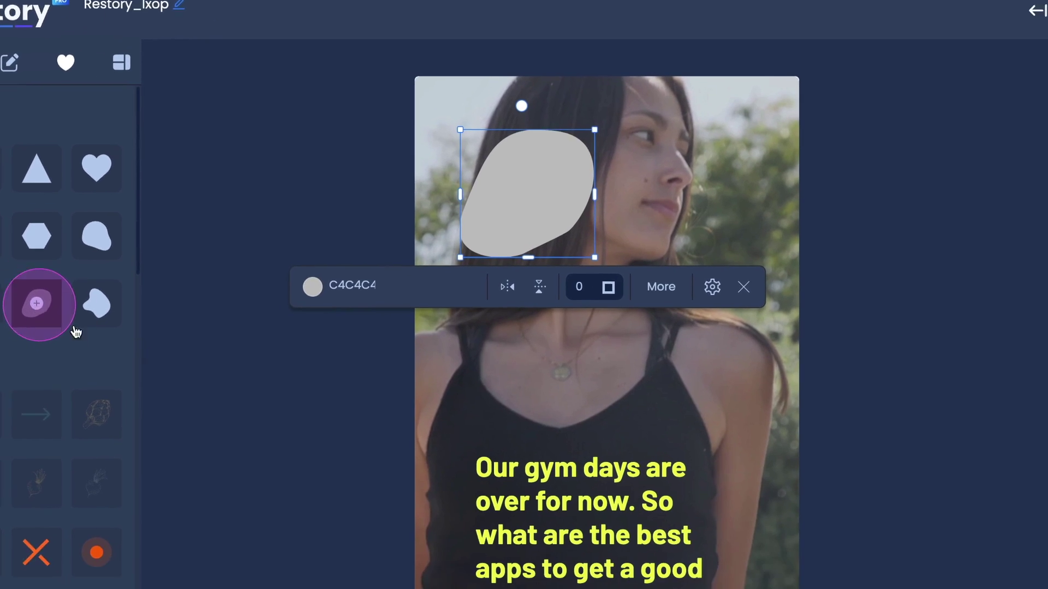
{"action": "left_click", "coordinate": [710, 288]}
{"action": "left_click_drag", "start_coordinate": [481, 126], "coordinate": [411, 504]}
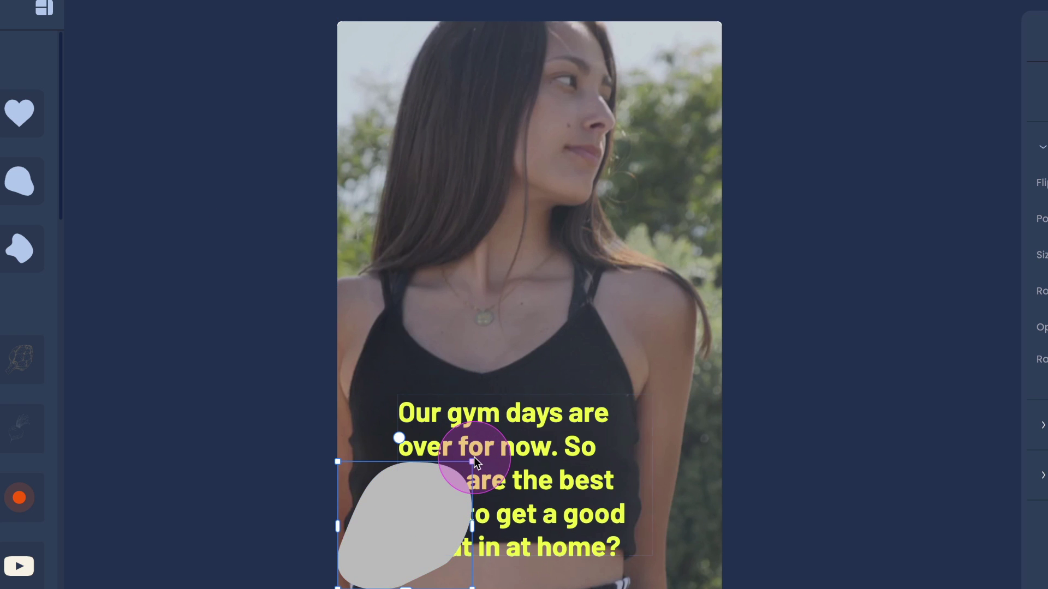
- Enlarge the grey blob to about 394 × 374 over the page's lower half, send it backward, and centre the gym text on it
{"action": "left_click_drag", "start_coordinate": [472, 461], "coordinate": [577, 260]}
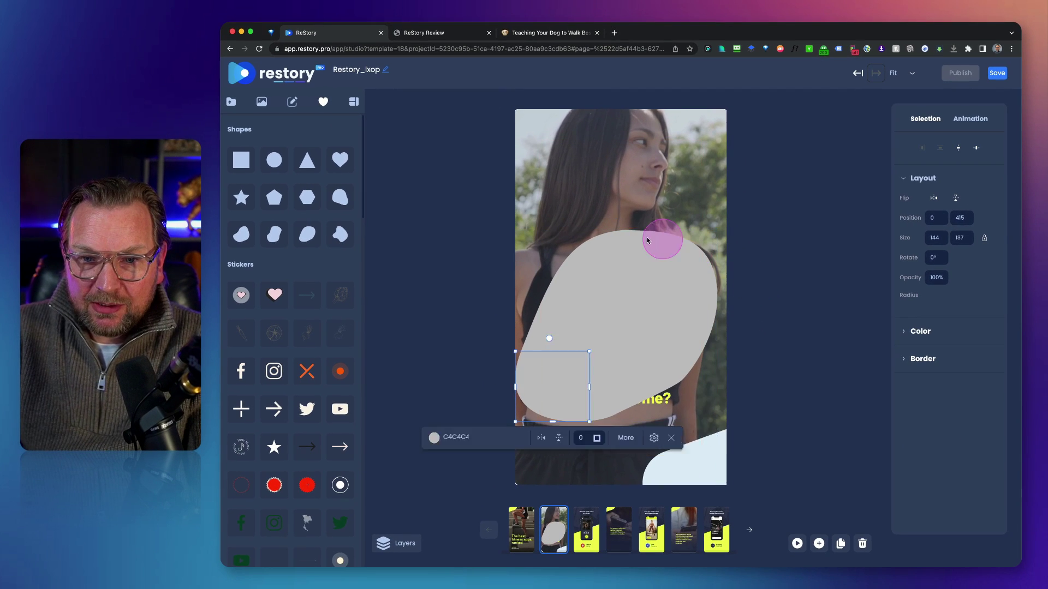
{"action": "left_click_drag", "start_coordinate": [648, 240], "coordinate": [640, 302]}
{"action": "right_click", "coordinate": [640, 302]}
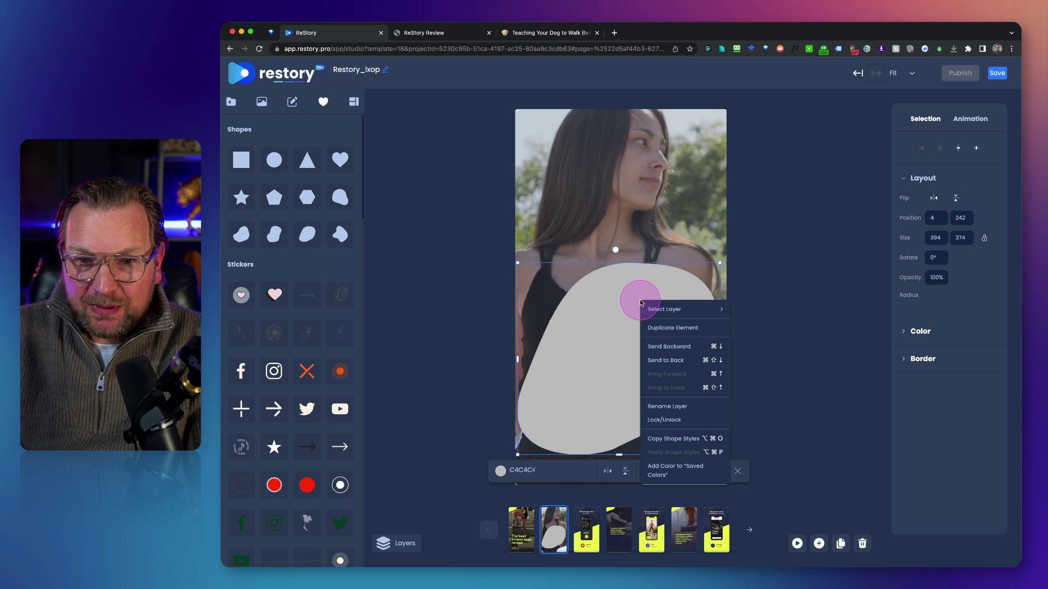
{"action": "left_click", "coordinate": [669, 347]}
{"action": "left_click", "coordinate": [632, 338]}
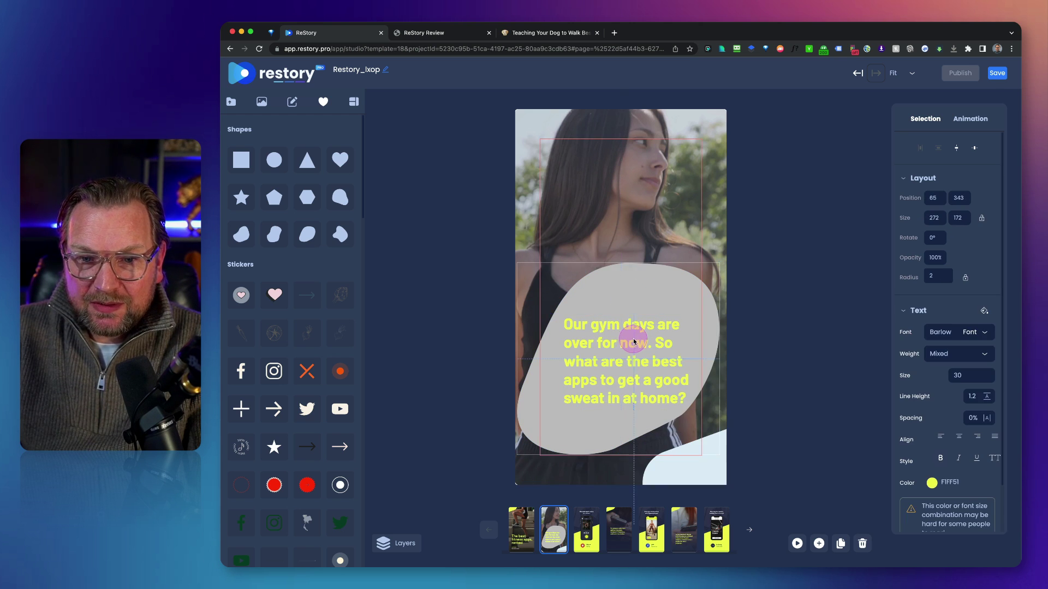
- Recolour the grey blob behind the gym text to a bright yellow, about #F3FF09
{"action": "left_click", "coordinate": [635, 287]}
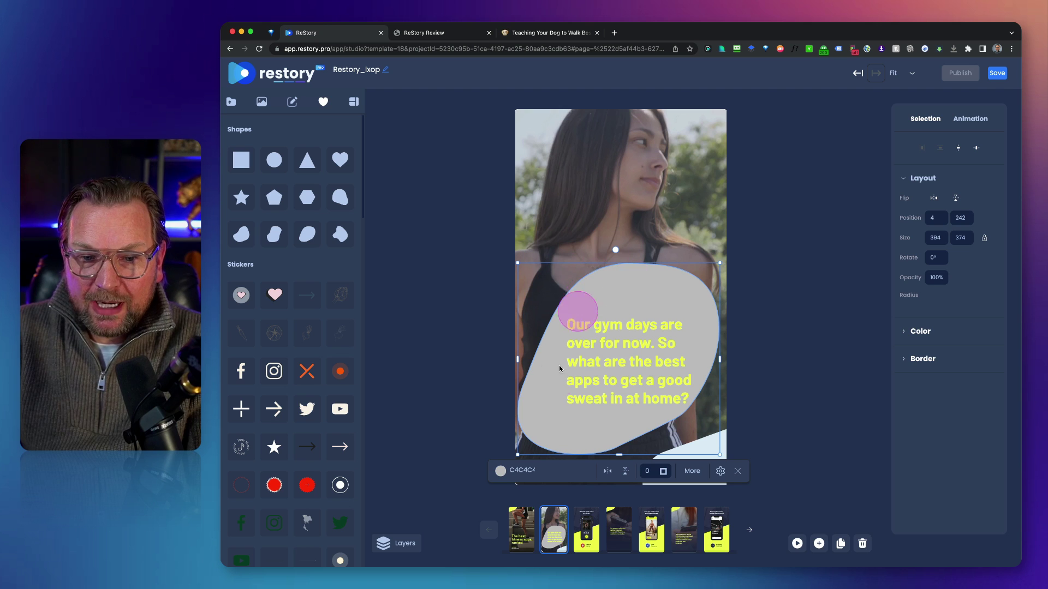
{"action": "left_click", "coordinate": [500, 473]}
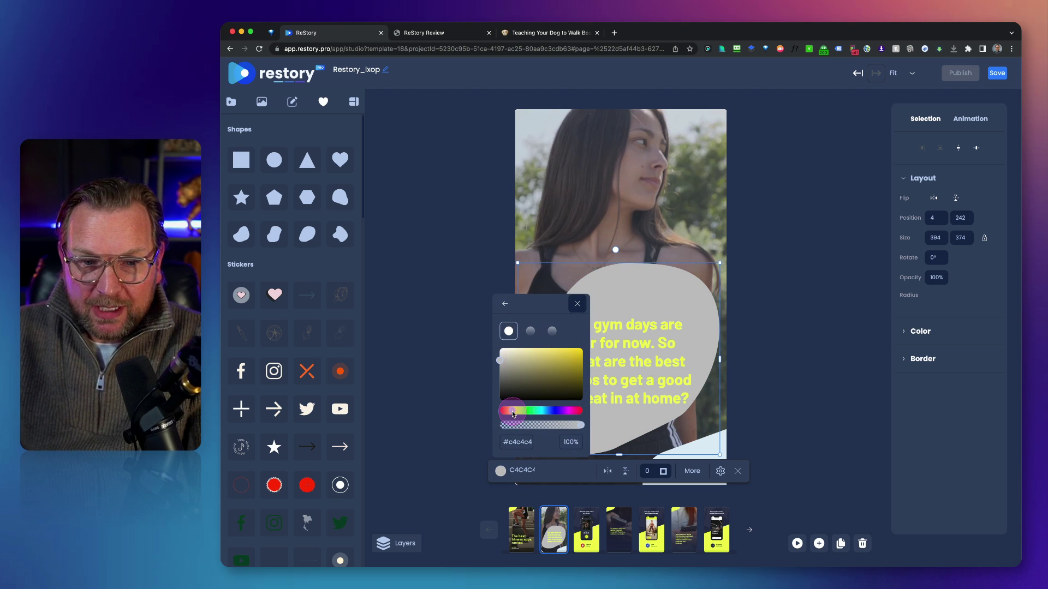
{"action": "left_click_drag", "start_coordinate": [564, 365], "coordinate": [581, 350]}
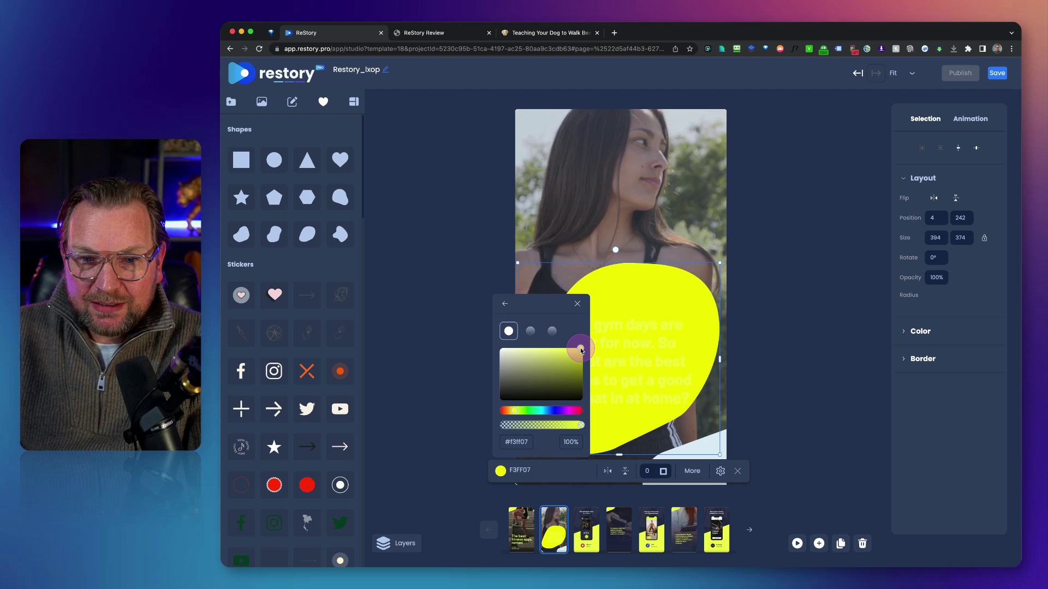
- Change the gym text to black and nudge it slightly up and left within the yellow blob
{"action": "left_click", "coordinate": [642, 333]}
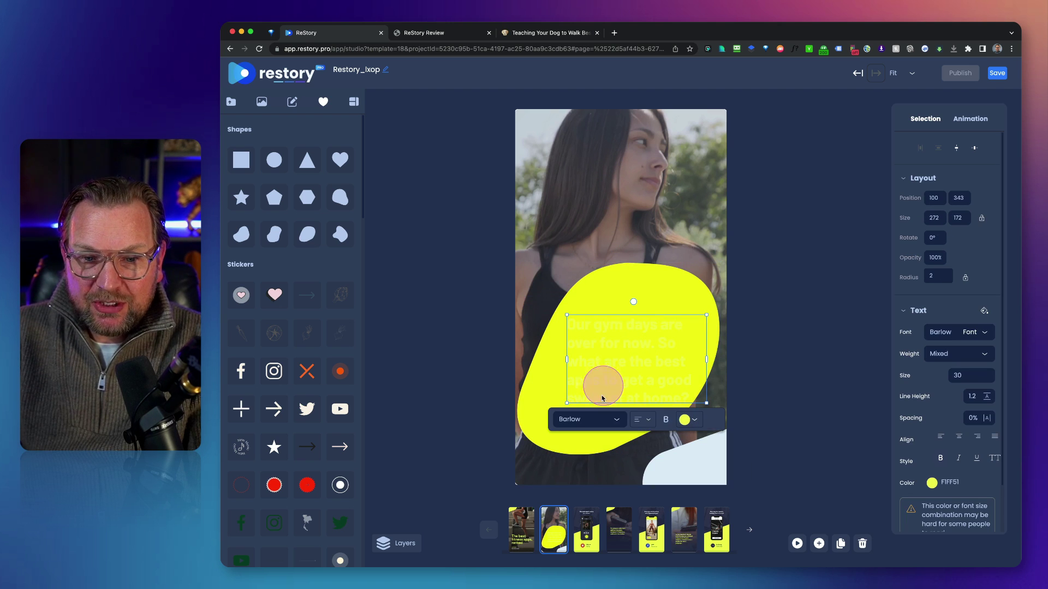
{"action": "left_click", "coordinate": [688, 422]}
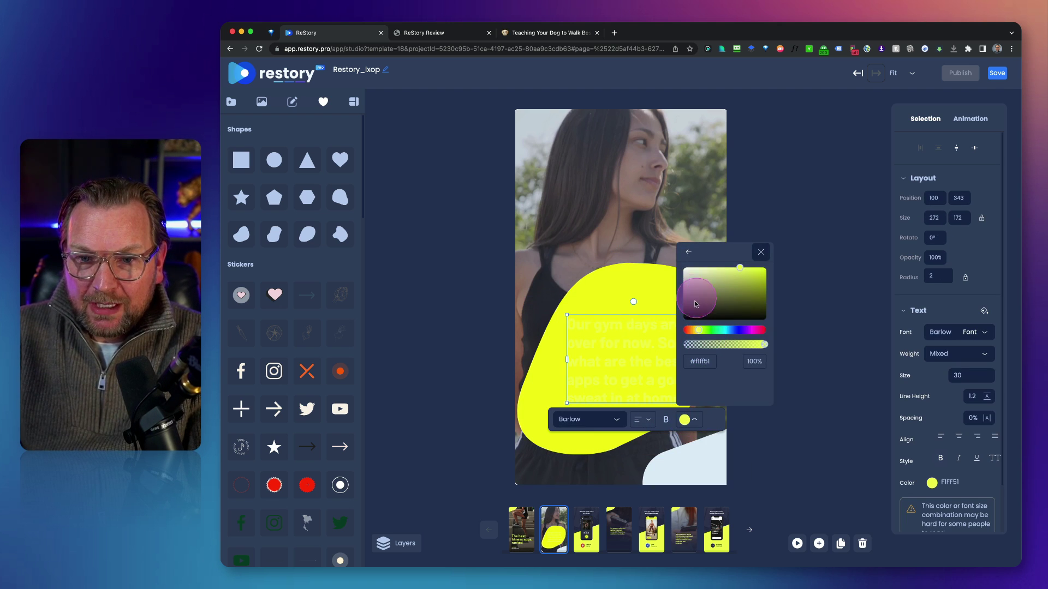
{"action": "left_click_drag", "start_coordinate": [696, 303], "coordinate": [687, 318]}
{"action": "left_click", "coordinate": [658, 297]}
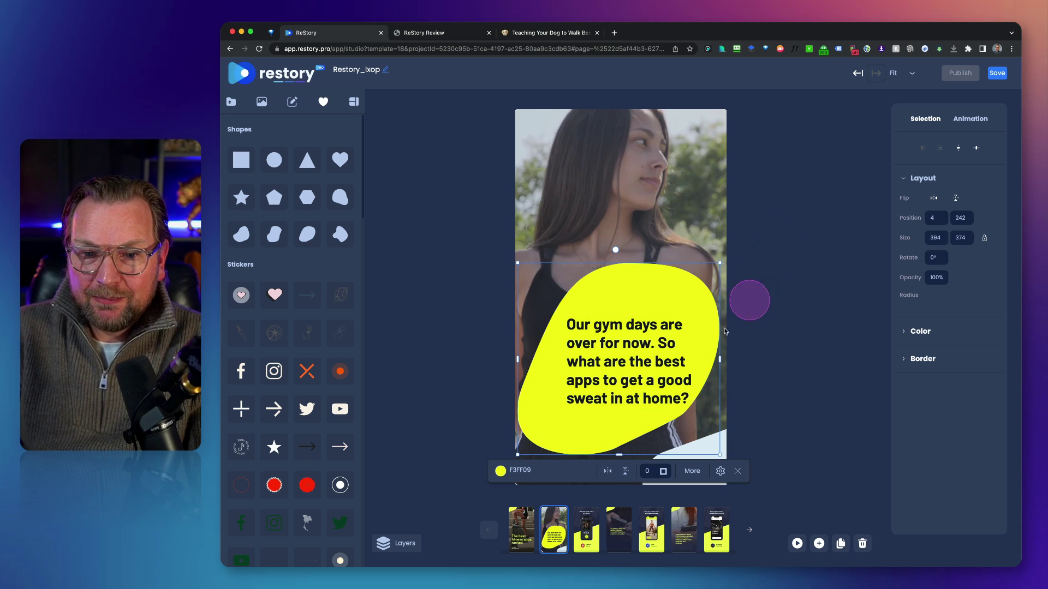
{"action": "left_click_drag", "start_coordinate": [609, 350], "coordinate": [604, 346]}
- Open the animation settings for the yellow blob on the second page
{"action": "left_click", "coordinate": [631, 280]}
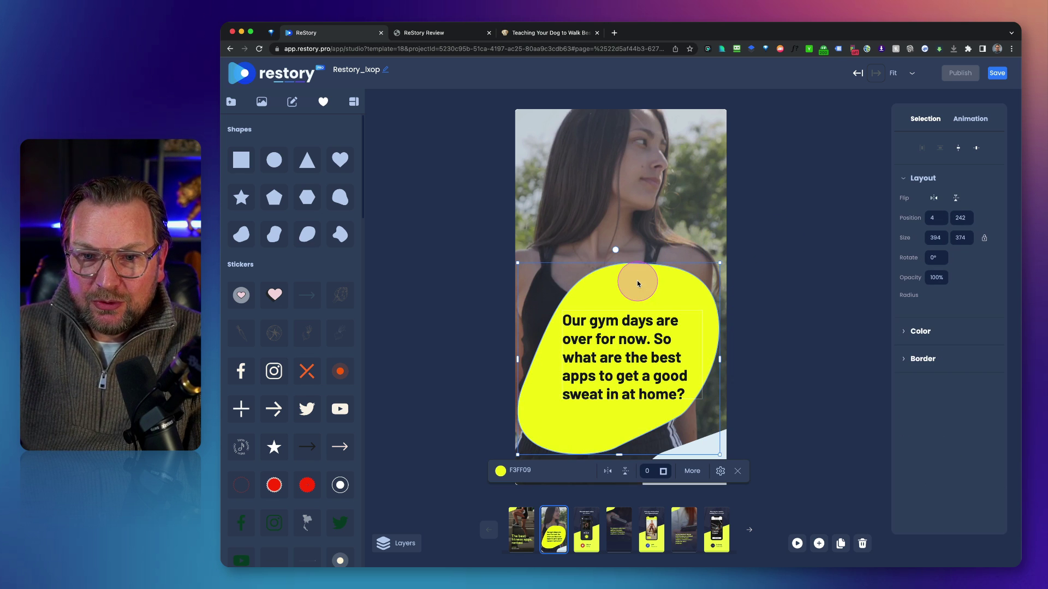
{"action": "left_click", "coordinate": [970, 119]}
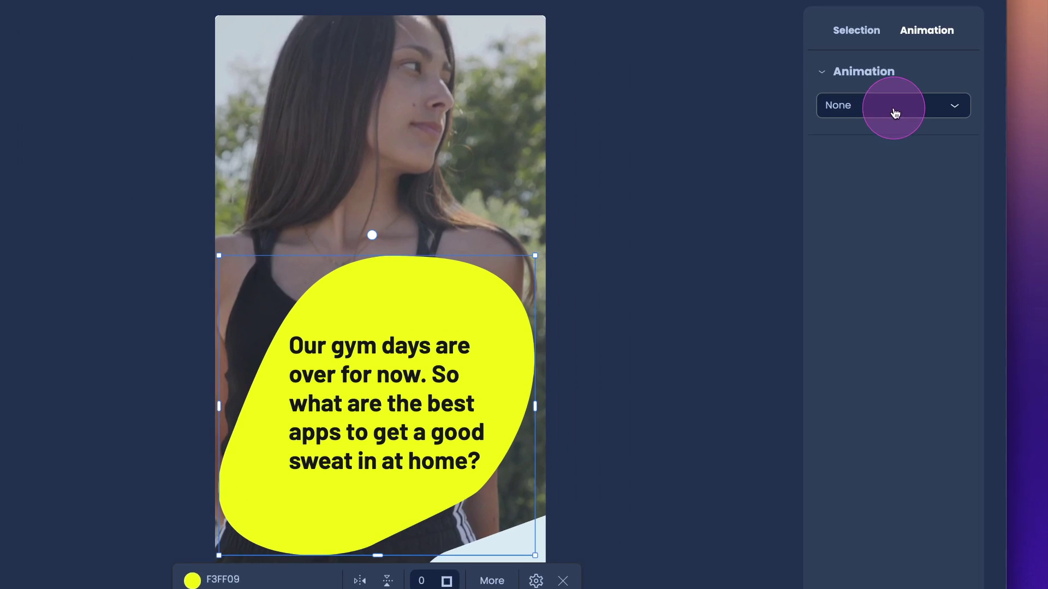
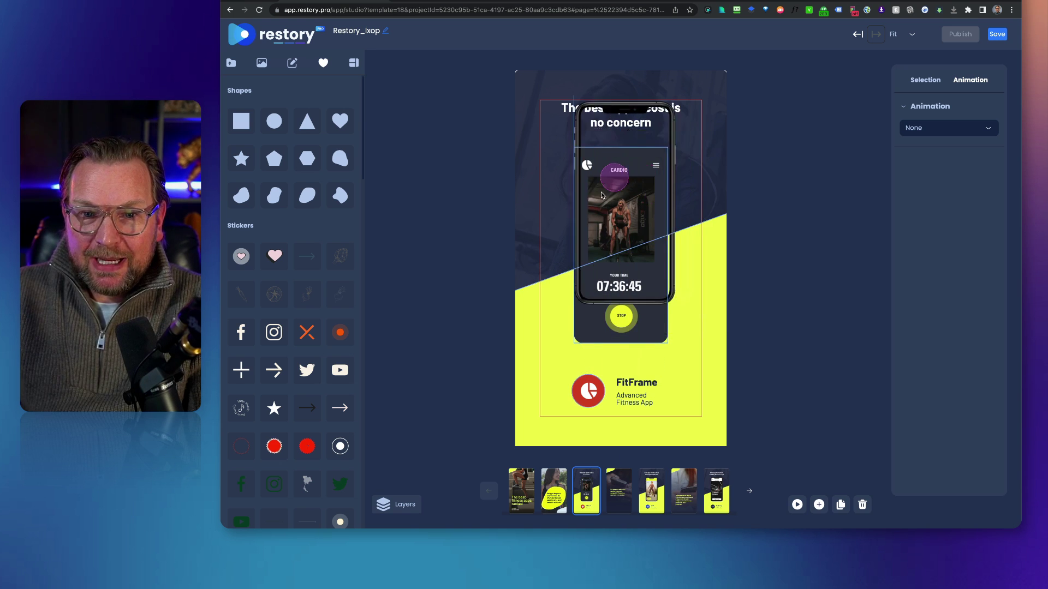
- Delete the cardio app screenshot on the third page and move the empty phone frame up below the headline
{"action": "left_click", "coordinate": [628, 174]}
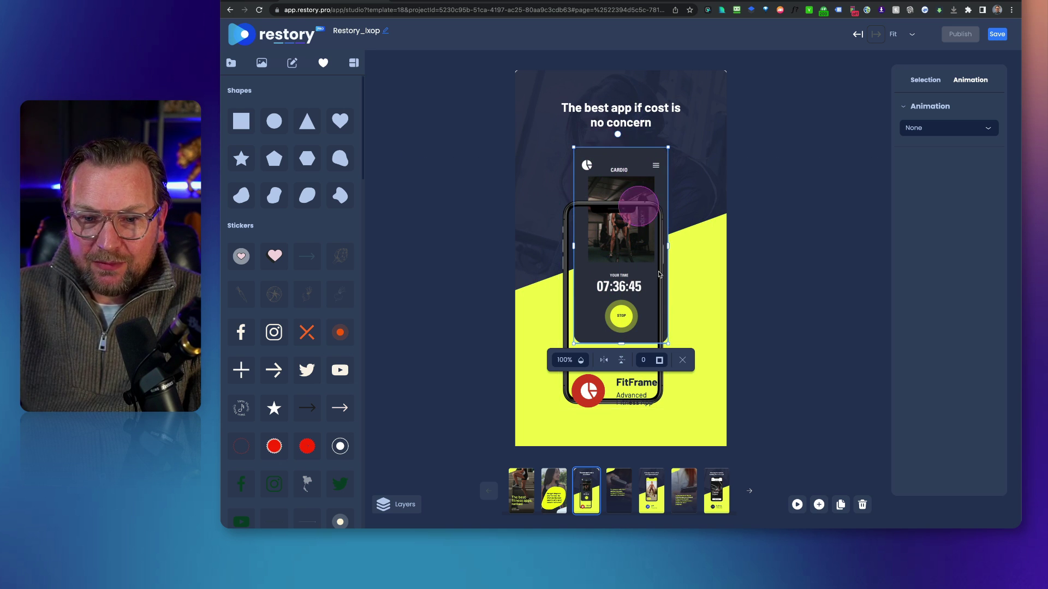
{"action": "key", "text": "Delete"}
{"action": "left_click_drag", "start_coordinate": [651, 211], "coordinate": [656, 160]}
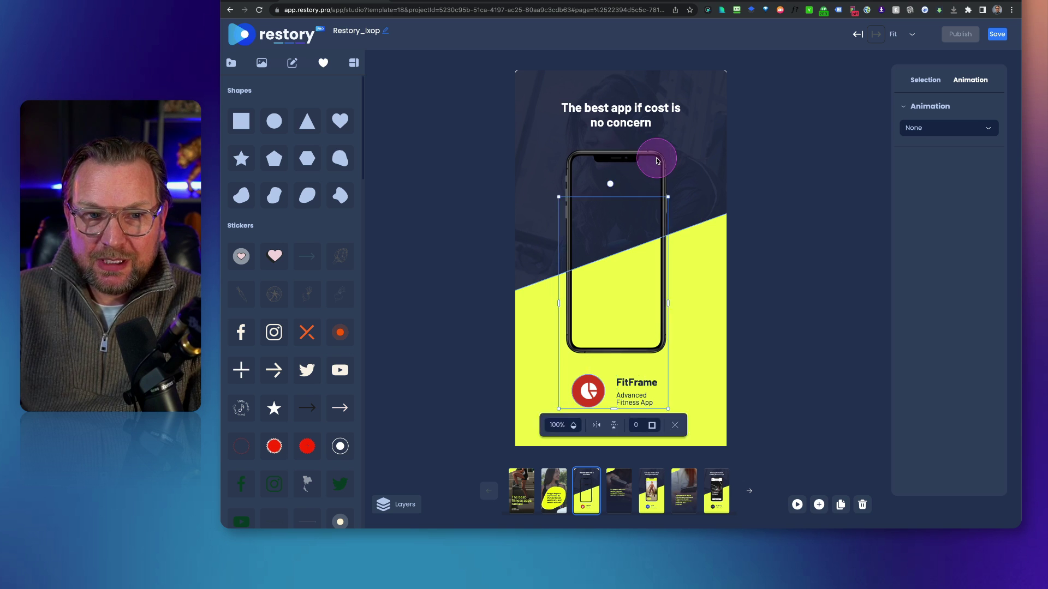
- Add the stock photo of the woman in teal leggings on the steps from the "fitness" image results to the third page
{"action": "left_click", "coordinate": [262, 62]}
{"action": "left_click", "coordinate": [282, 118]}
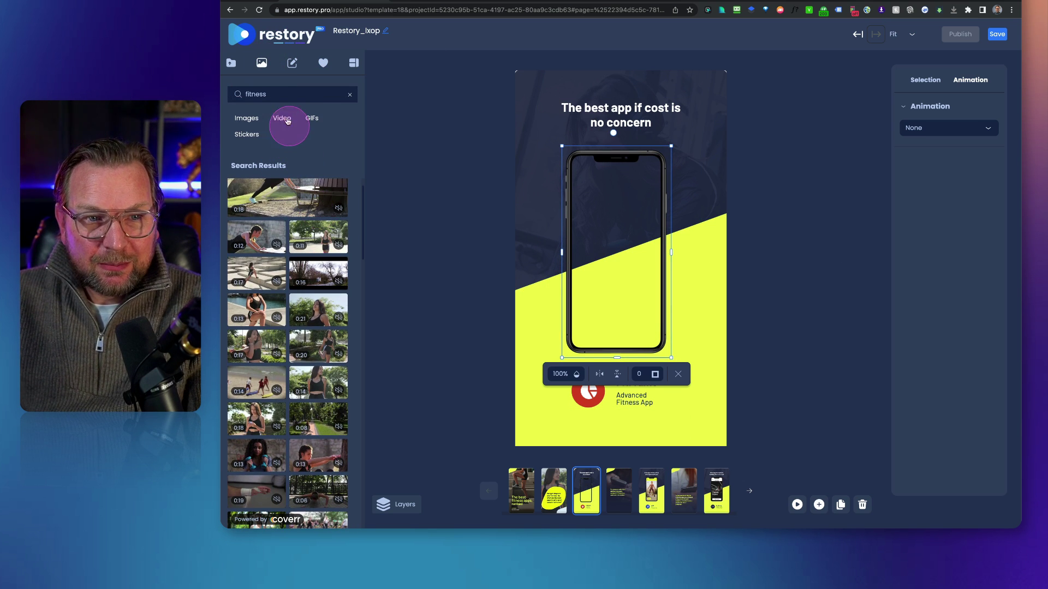
{"action": "left_click", "coordinate": [244, 119]}
{"action": "left_click", "coordinate": [275, 97]}
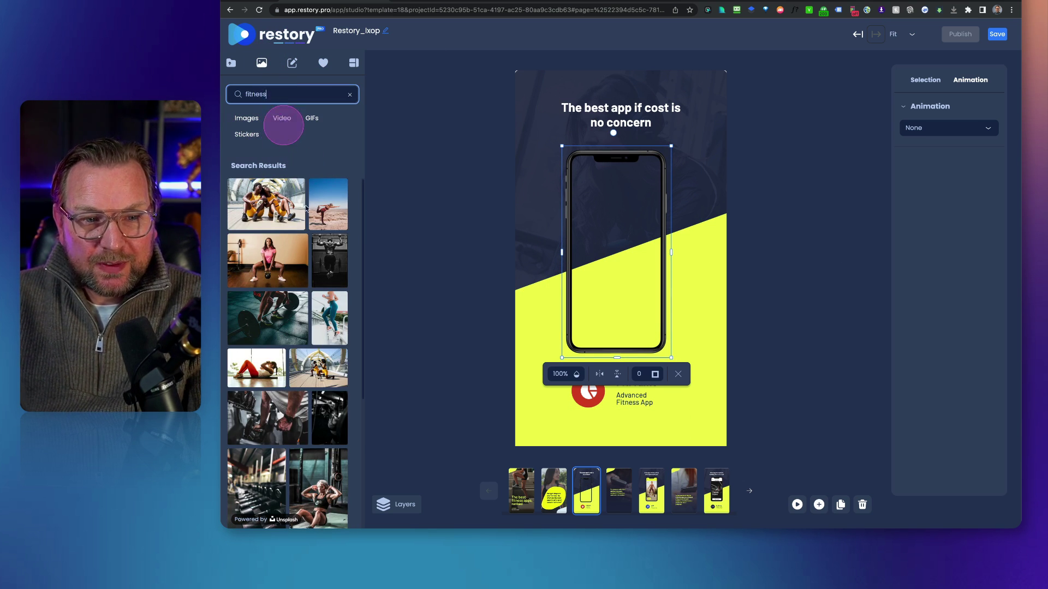
{"action": "scroll", "coordinate": [327, 246], "scroll_direction": "down", "scroll_amount": 1}
{"action": "left_click", "coordinate": [335, 275]}
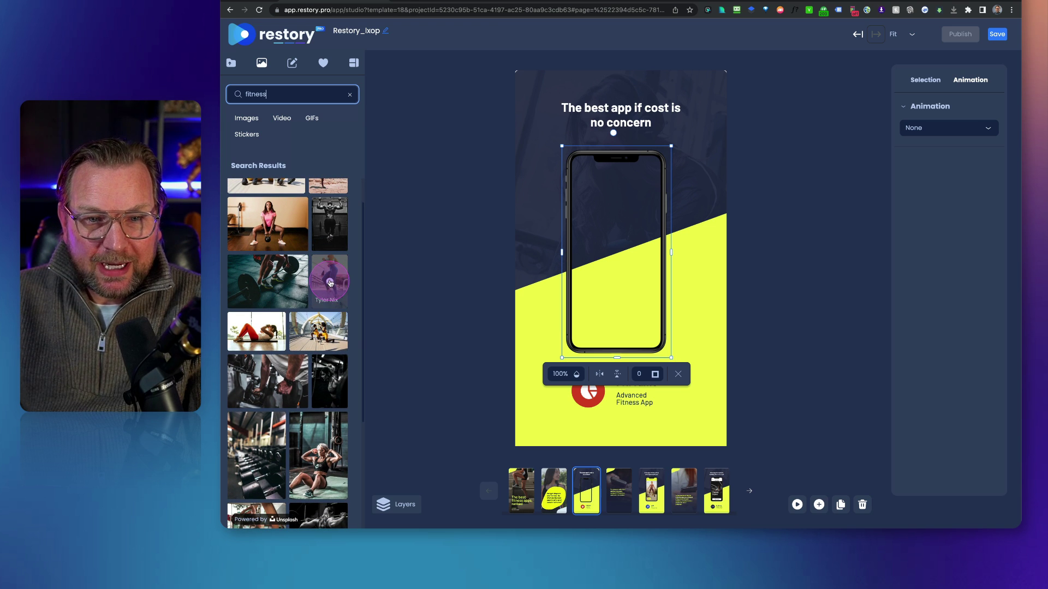
{"action": "left_click", "coordinate": [329, 282]}
{"action": "left_click", "coordinate": [350, 300]}
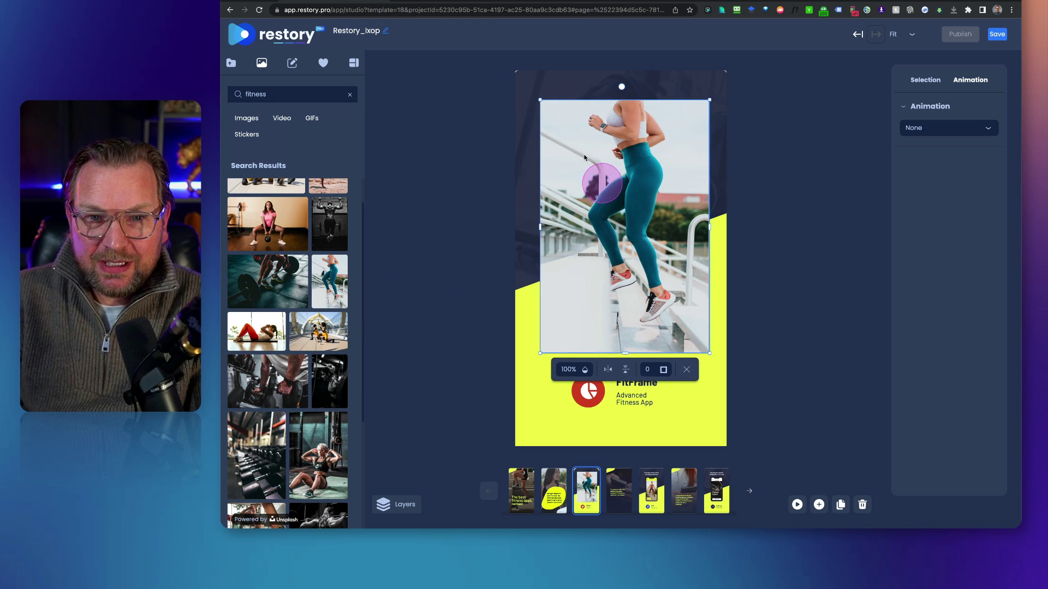
- Scale the teal leggings photo down so it covers only the screen area of the phone frame
{"action": "left_click_drag", "start_coordinate": [538, 99], "coordinate": [602, 176]}
{"action": "left_click", "coordinate": [684, 342]}
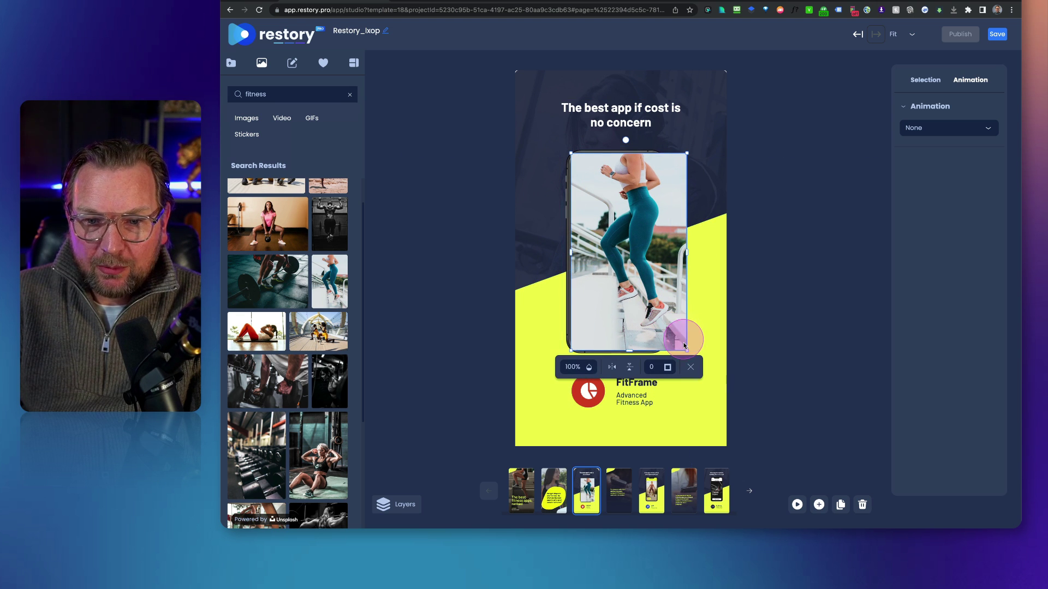
{"action": "left_click_drag", "start_coordinate": [684, 348], "coordinate": [659, 347]}
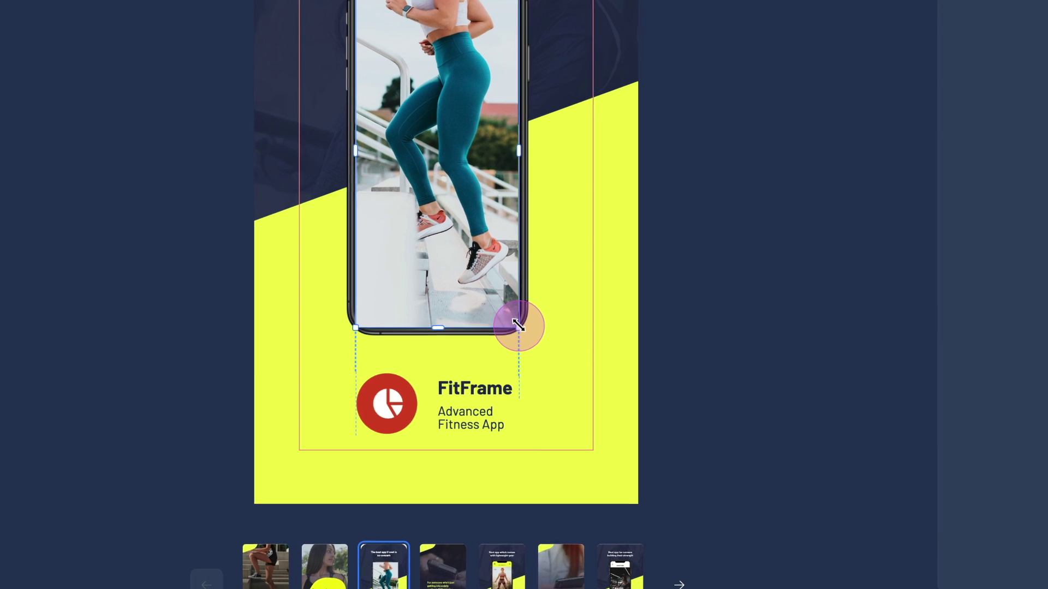
{"action": "left_click_drag", "start_coordinate": [518, 325], "coordinate": [523, 327]}
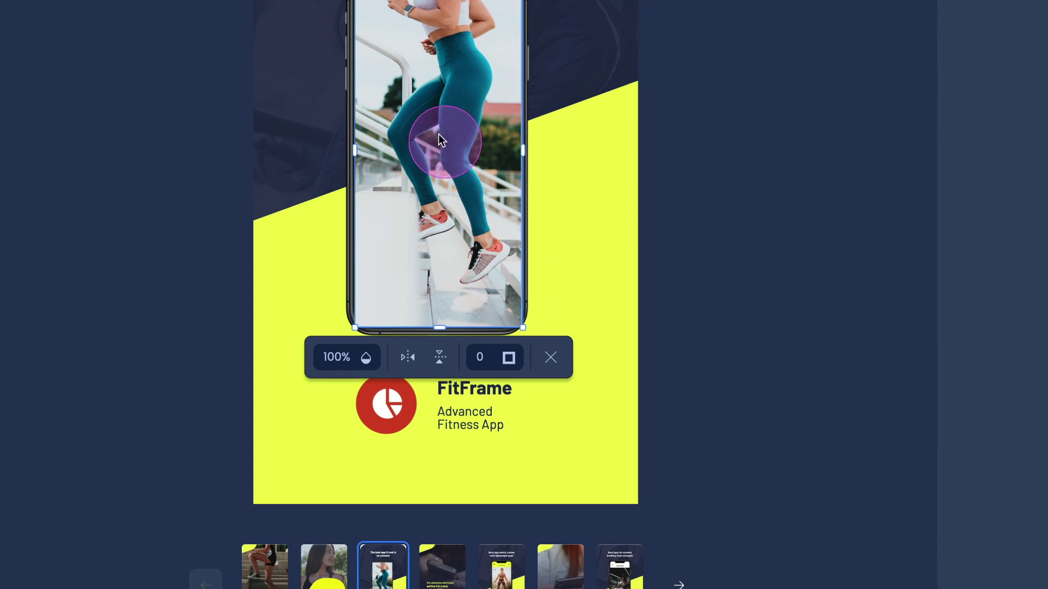
- Send the photo to the back, send the slanted yellow rectangle to the back behind it, and clear the selection
{"action": "right_click", "coordinate": [427, 96]}
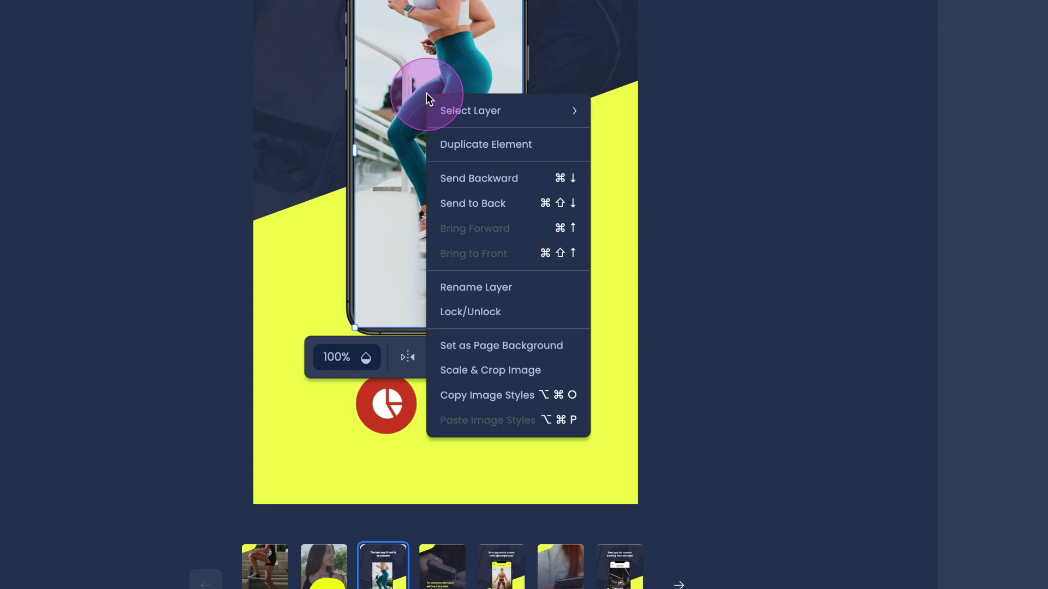
{"action": "mouse_move", "coordinate": [440, 116]}
{"action": "left_click", "coordinate": [474, 203]}
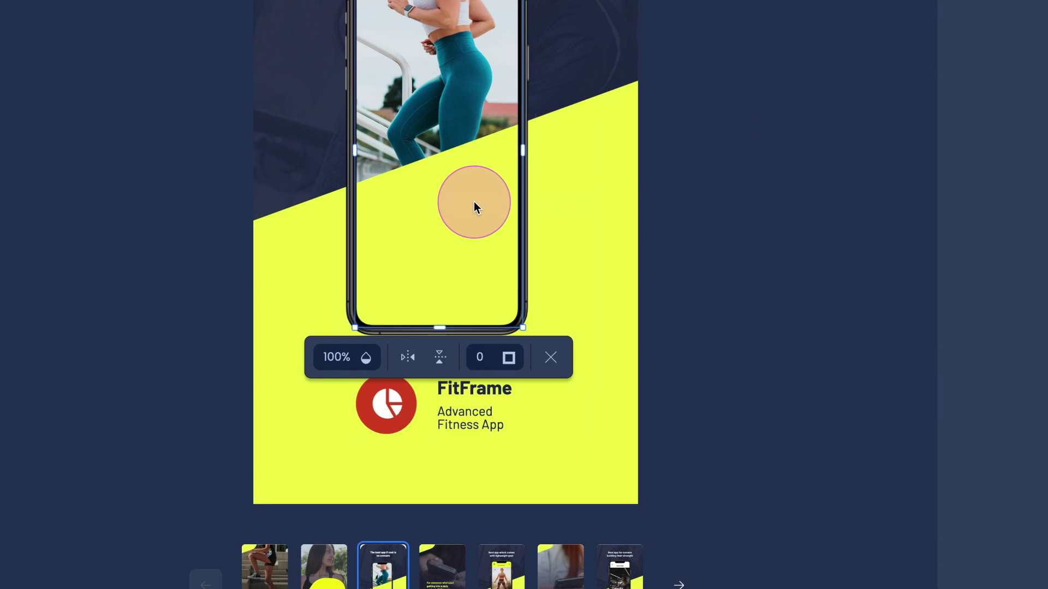
{"action": "left_click", "coordinate": [280, 266]}
{"action": "right_click", "coordinate": [281, 266]}
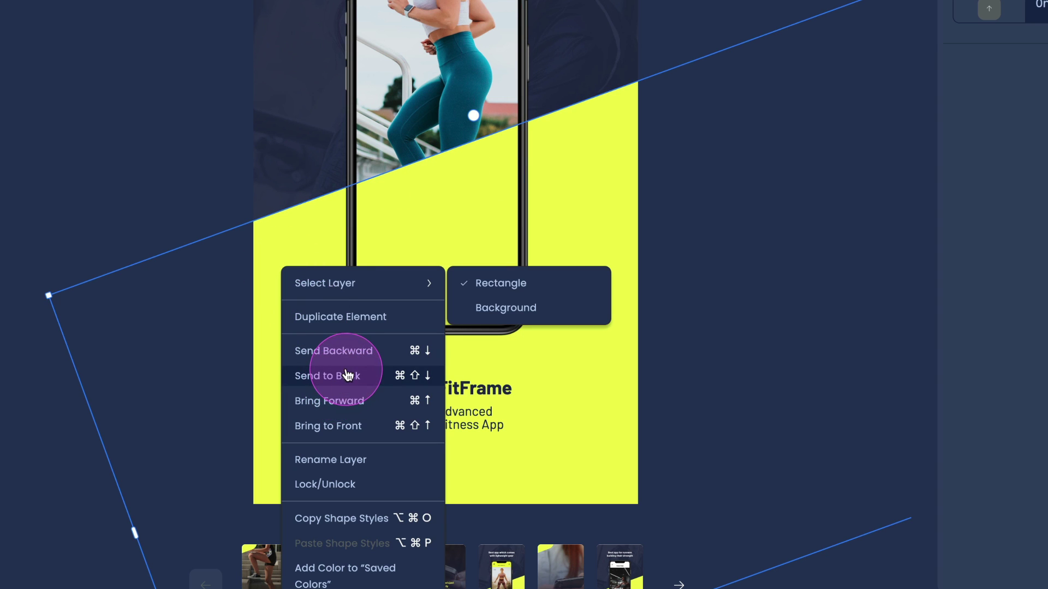
{"action": "left_click", "coordinate": [345, 371]}
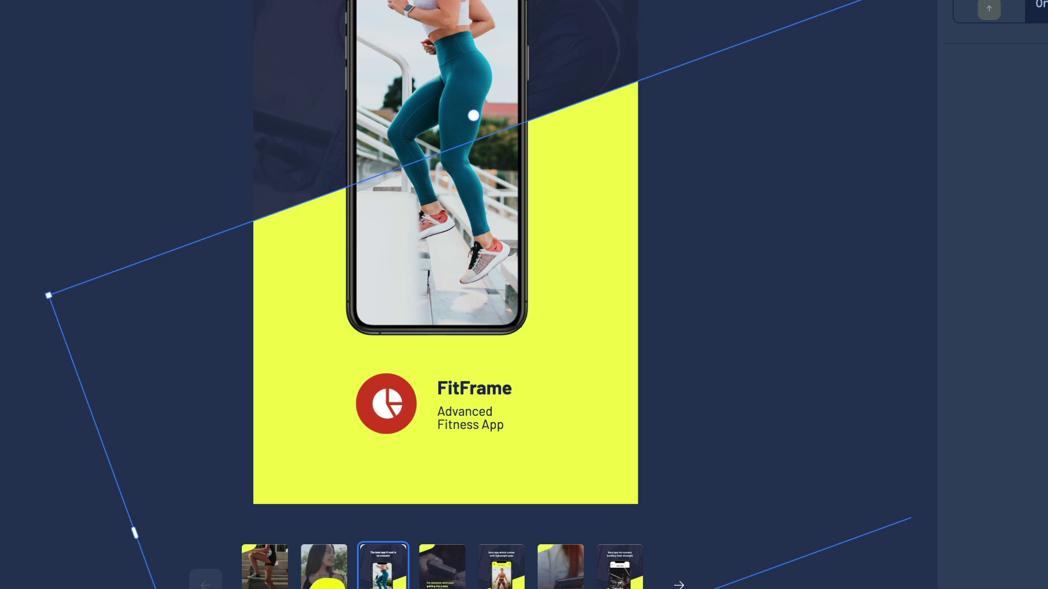
{"action": "left_click", "coordinate": [453, 14]}
{"action": "left_click", "coordinate": [373, 186]}
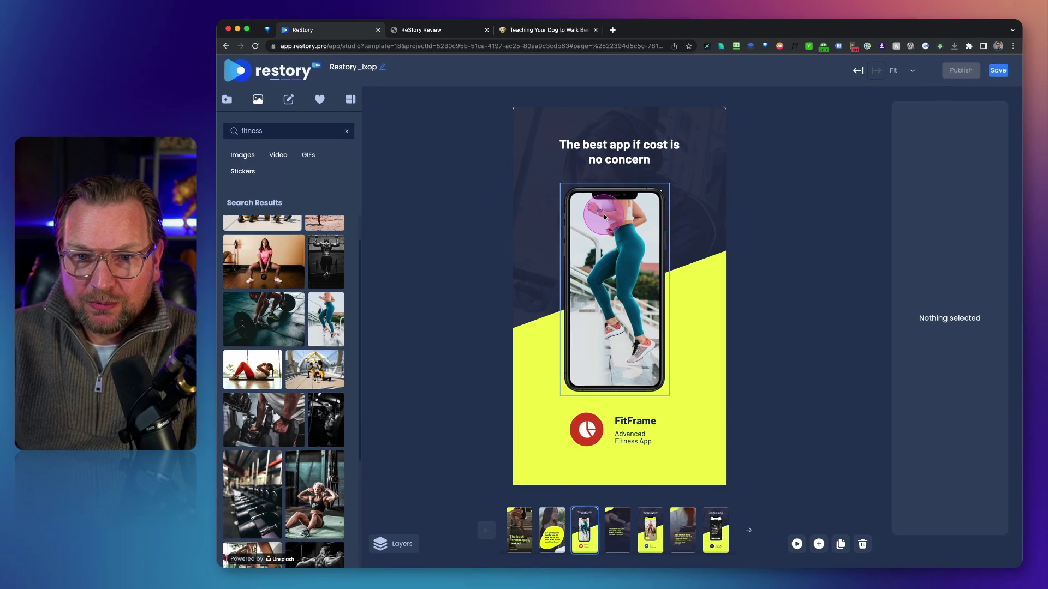
- Group the headline, the phone frame and the slanted yellow rectangle into one unit and shift the group slightly
{"action": "left_click", "coordinate": [603, 216]}
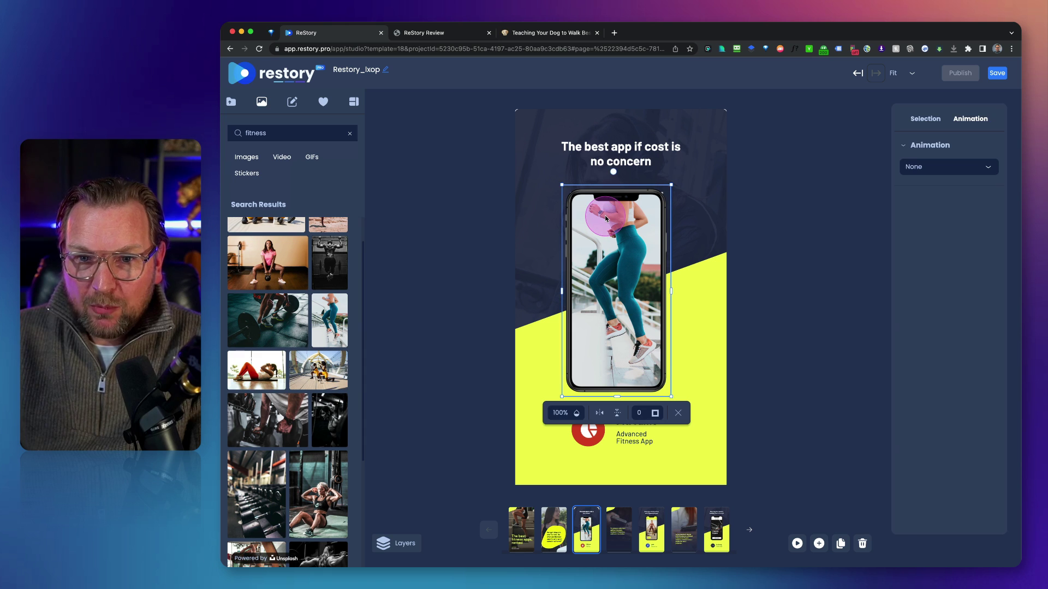
{"action": "left_click", "coordinate": [622, 162], "text": "shift"}
{"action": "left_click", "coordinate": [566, 222], "text": "shift"}
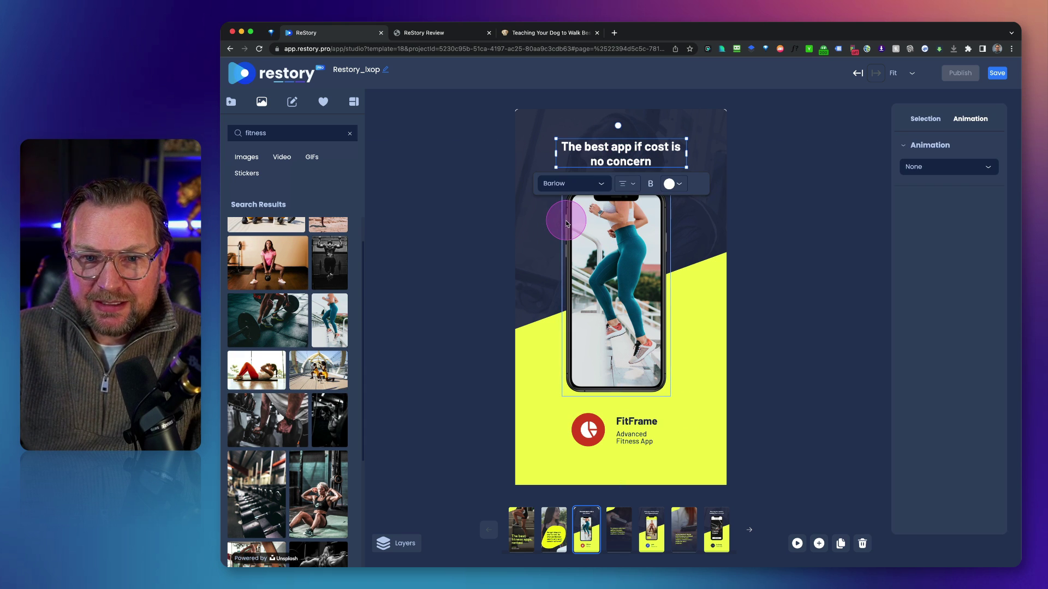
{"action": "left_click", "coordinate": [534, 374], "text": "shift"}
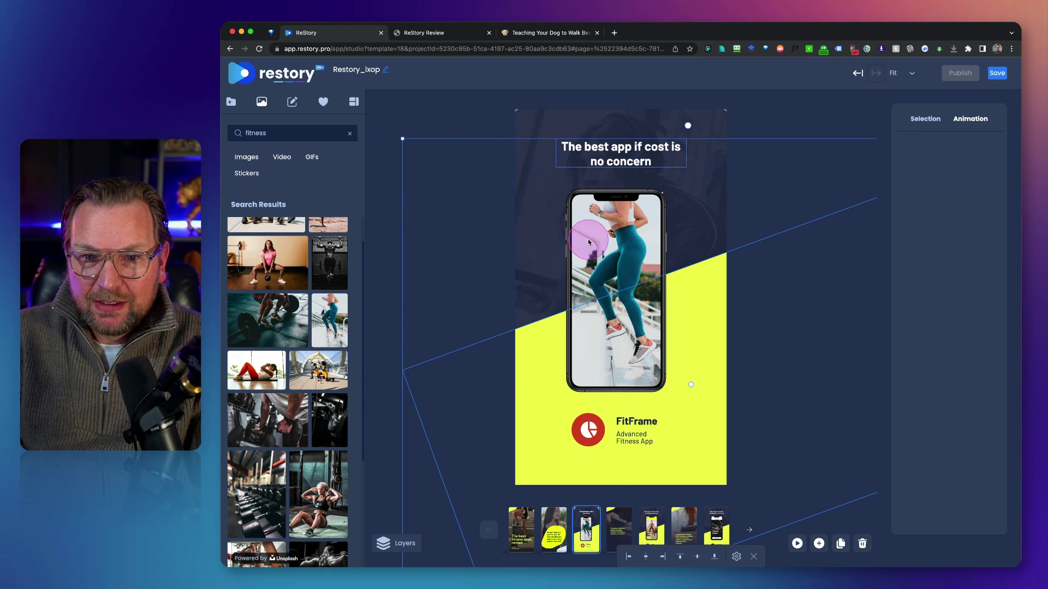
{"action": "right_click", "coordinate": [607, 217]}
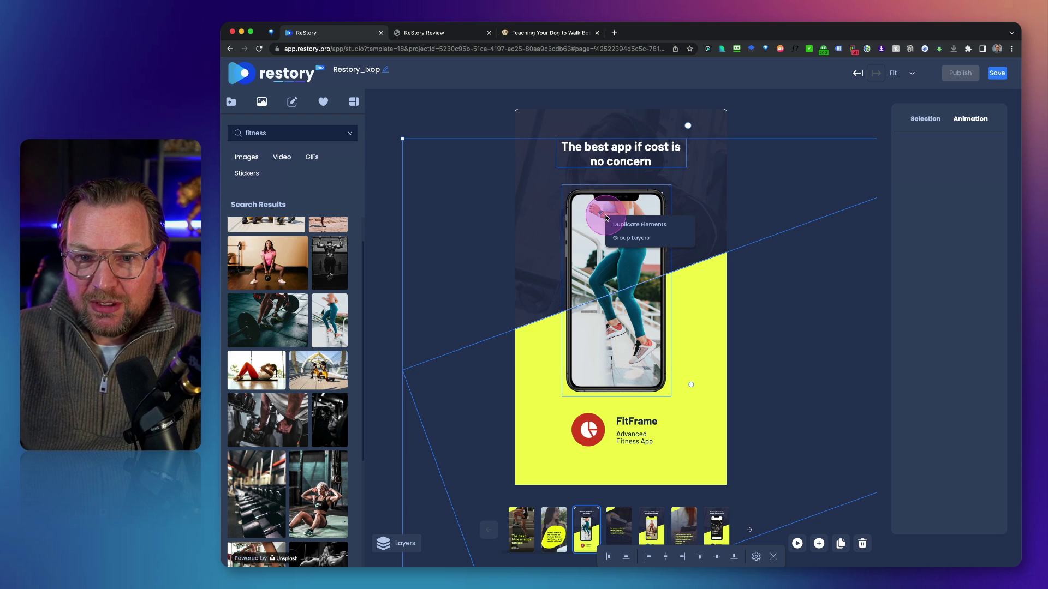
{"action": "left_click", "coordinate": [627, 240]}
{"action": "mouse_move", "coordinate": [631, 273]}
{"action": "left_mouse_down"}
{"action": "mouse_move", "coordinate": [652, 251]}
{"action": "mouse_move", "coordinate": [611, 289]}
{"action": "mouse_move", "coordinate": [581, 294]}
{"action": "mouse_move", "coordinate": [628, 250]}
{"action": "mouse_move", "coordinate": [628, 271]}
{"action": "left_mouse_up"}
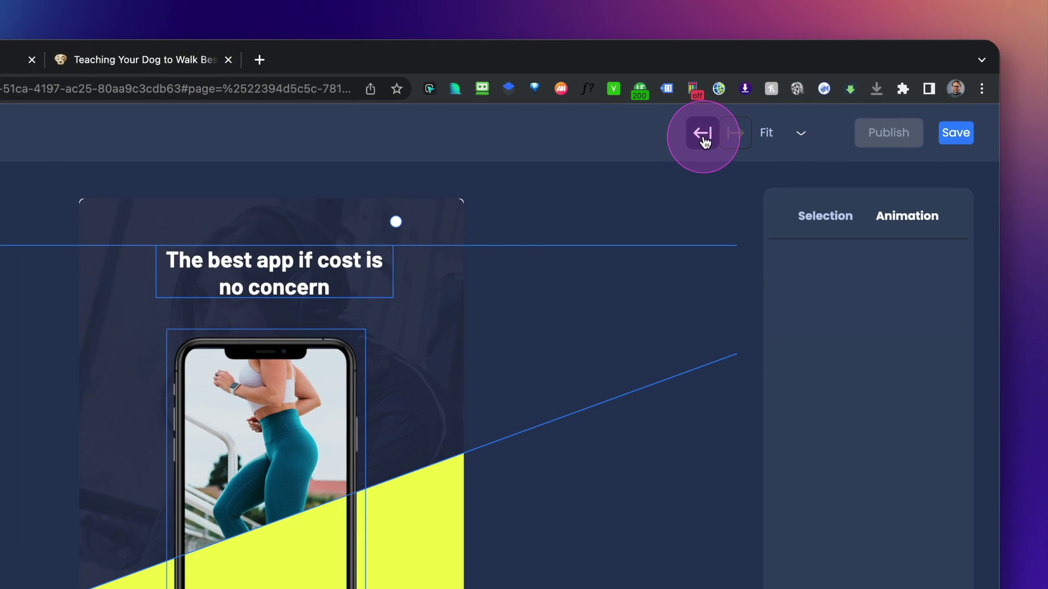
- Undo the move and the grouping of the third page's layers, and clear the selection
{"action": "left_click", "coordinate": [704, 136]}
{"action": "left_click", "coordinate": [704, 137]}
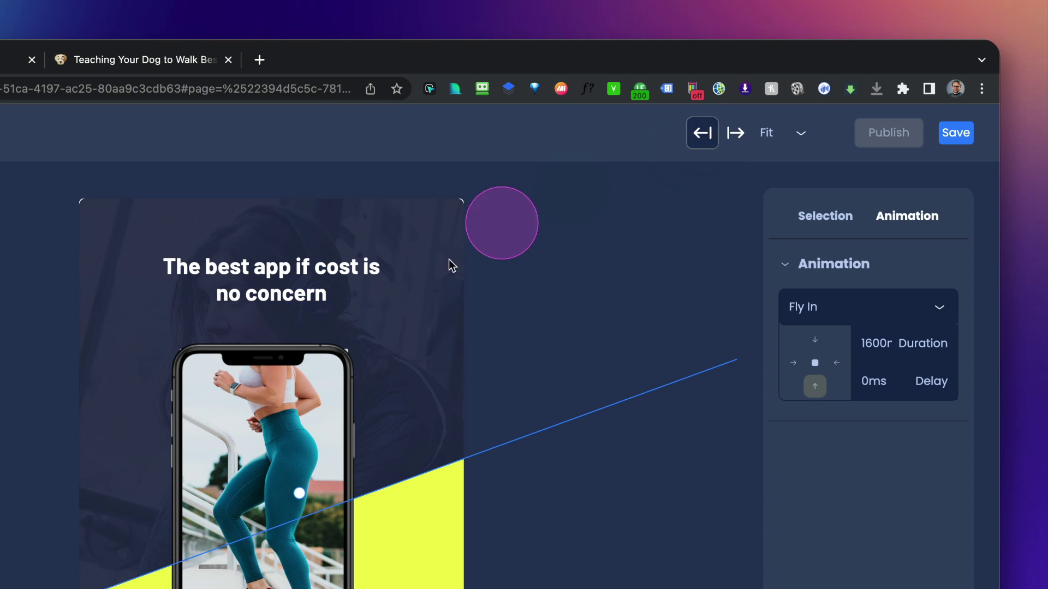
{"action": "left_click", "coordinate": [478, 270]}
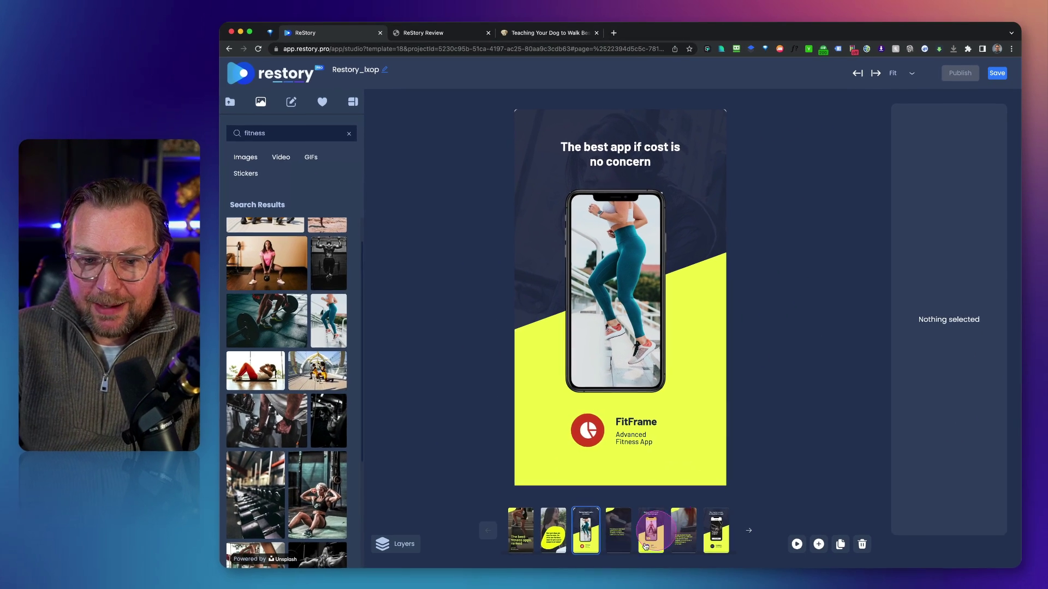
- Look through the fourth, fifth and sixth pages of the fitness apps story
{"action": "left_click", "coordinate": [621, 536]}
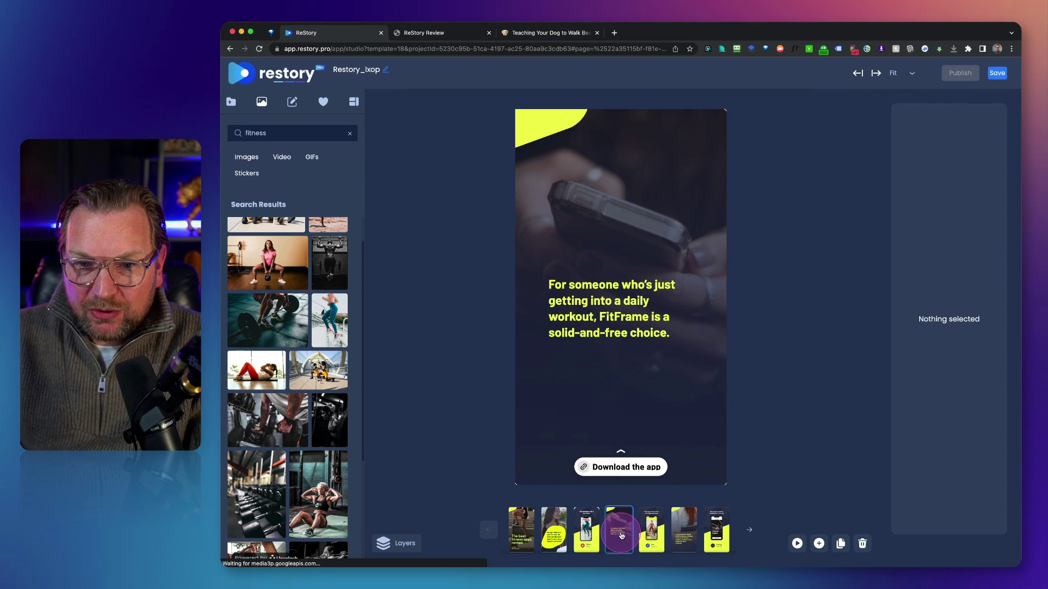
{"action": "left_click", "coordinate": [651, 537]}
{"action": "left_click", "coordinate": [679, 532]}
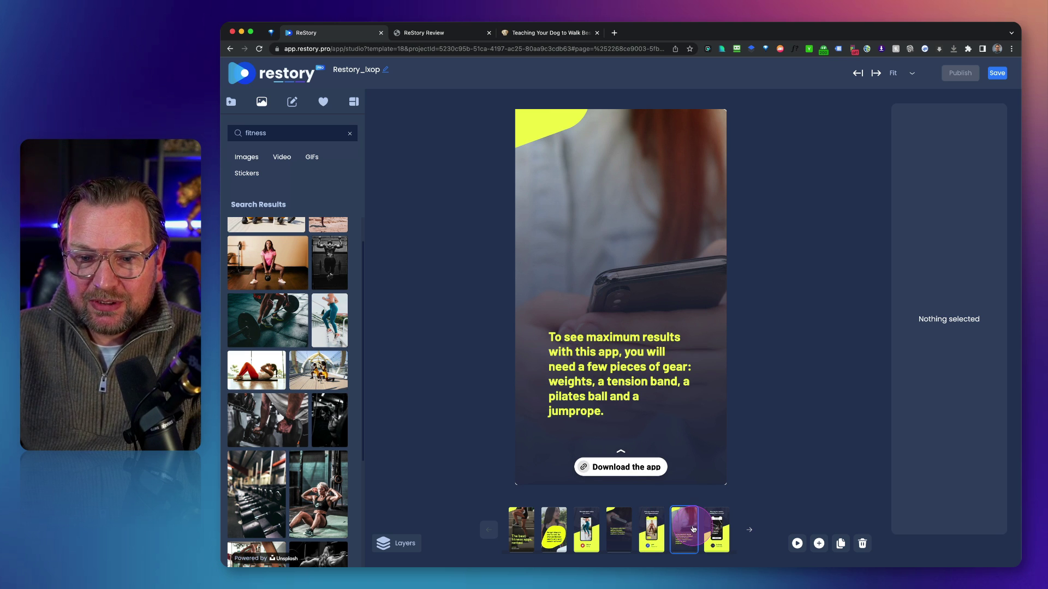
- Replace the sixth page's background with the photo of the woman squatting with a kettlebell, and move its gear text lower and widen it
{"action": "left_click", "coordinate": [605, 166]}
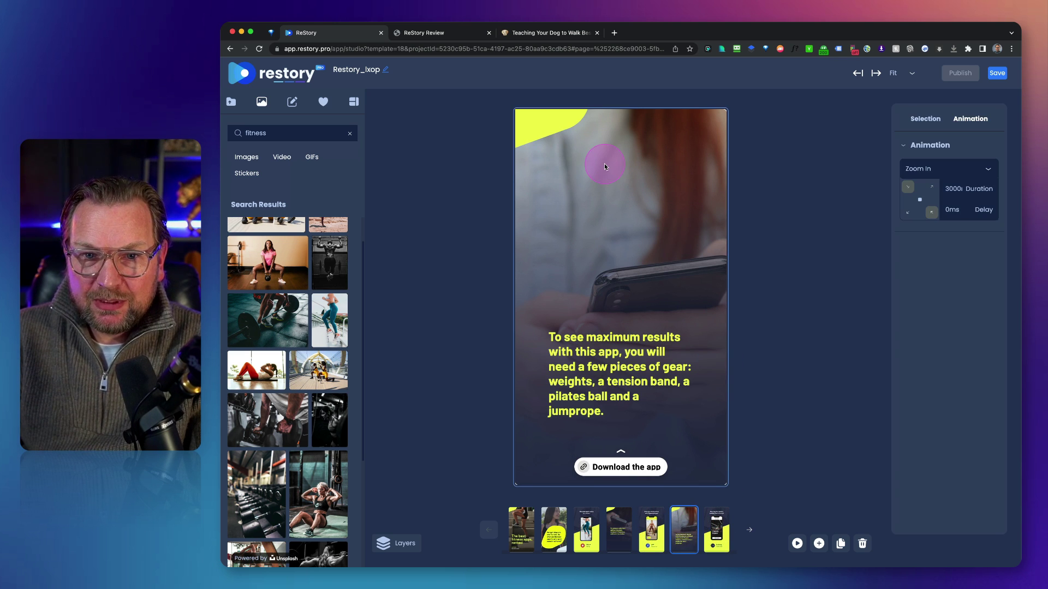
{"action": "left_click", "coordinate": [268, 263]}
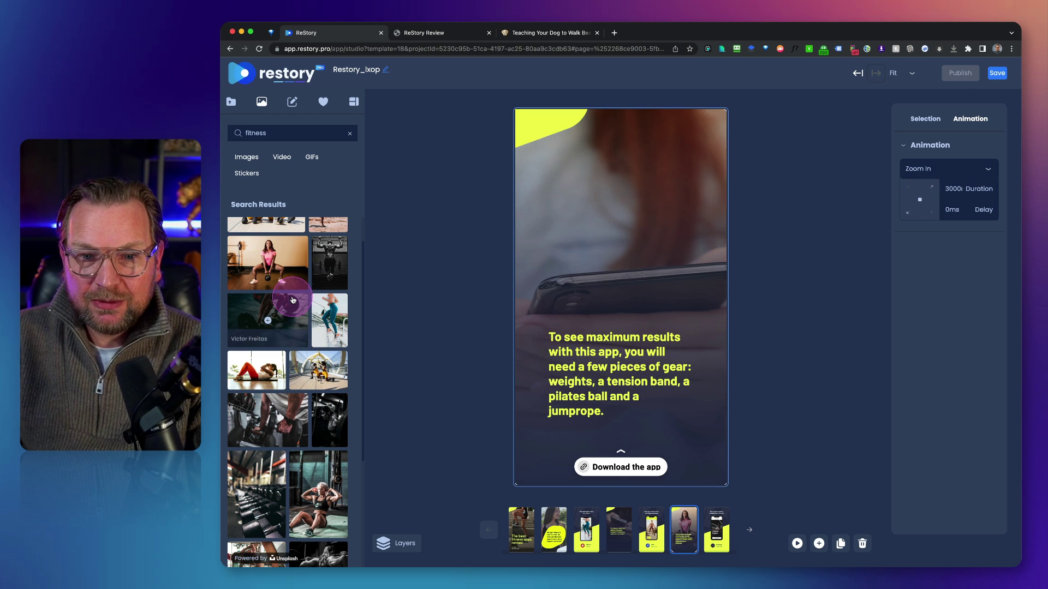
{"action": "left_click", "coordinate": [631, 348]}
{"action": "left_click_drag", "start_coordinate": [631, 348], "coordinate": [615, 389]}
{"action": "left_click_drag", "start_coordinate": [674, 412], "coordinate": [710, 409]}
{"action": "left_click_drag", "start_coordinate": [606, 393], "coordinate": [608, 399]}
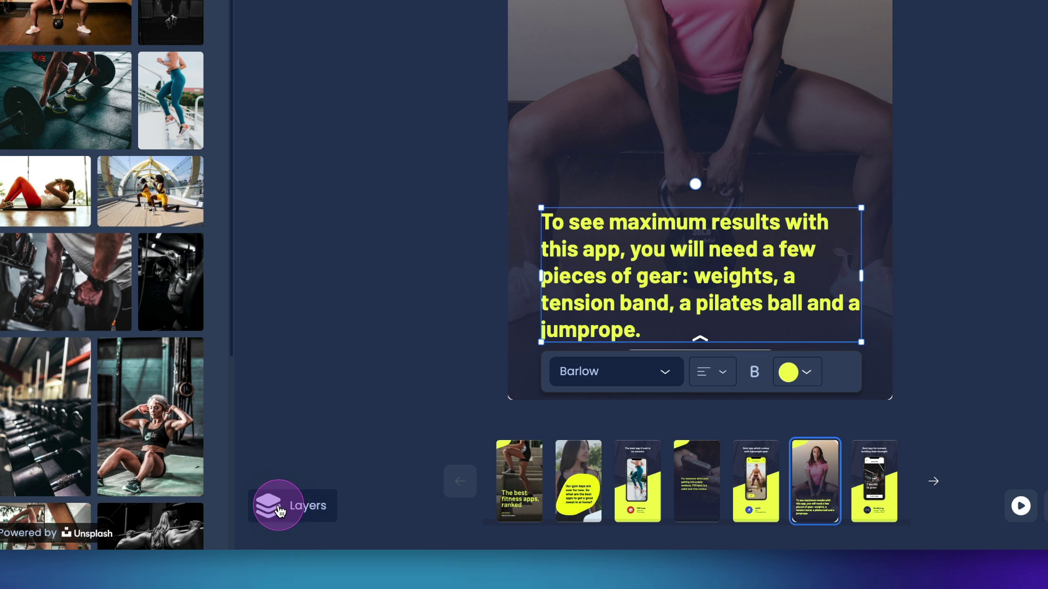
- View the layer lists of the sixth and third pages, expanding the third page's Badge group, and clear the selection
{"action": "left_click", "coordinate": [280, 511]}
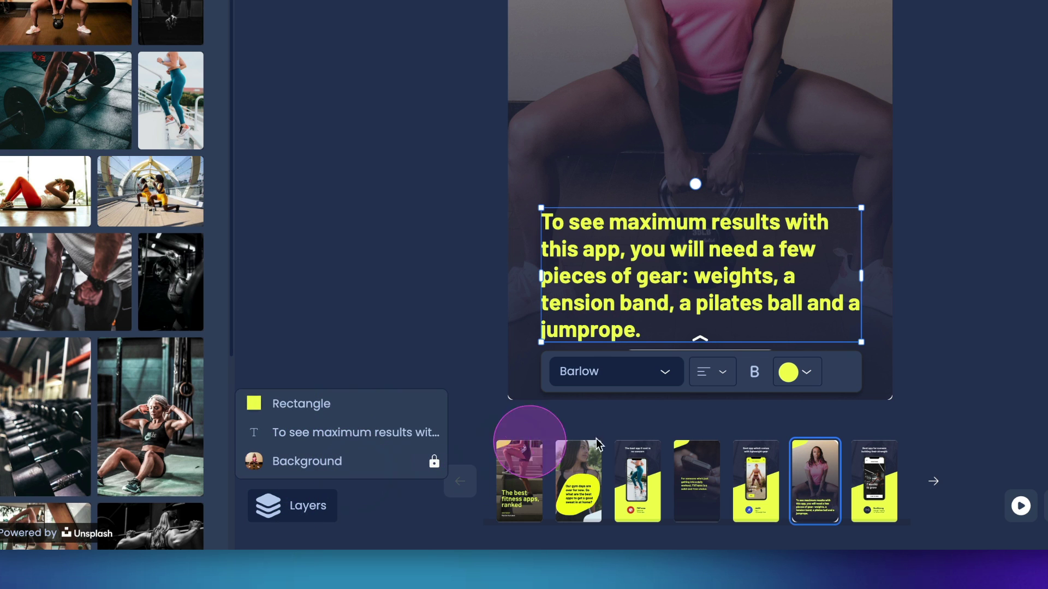
{"action": "left_click", "coordinate": [637, 480]}
{"action": "mouse_move", "coordinate": [276, 349]}
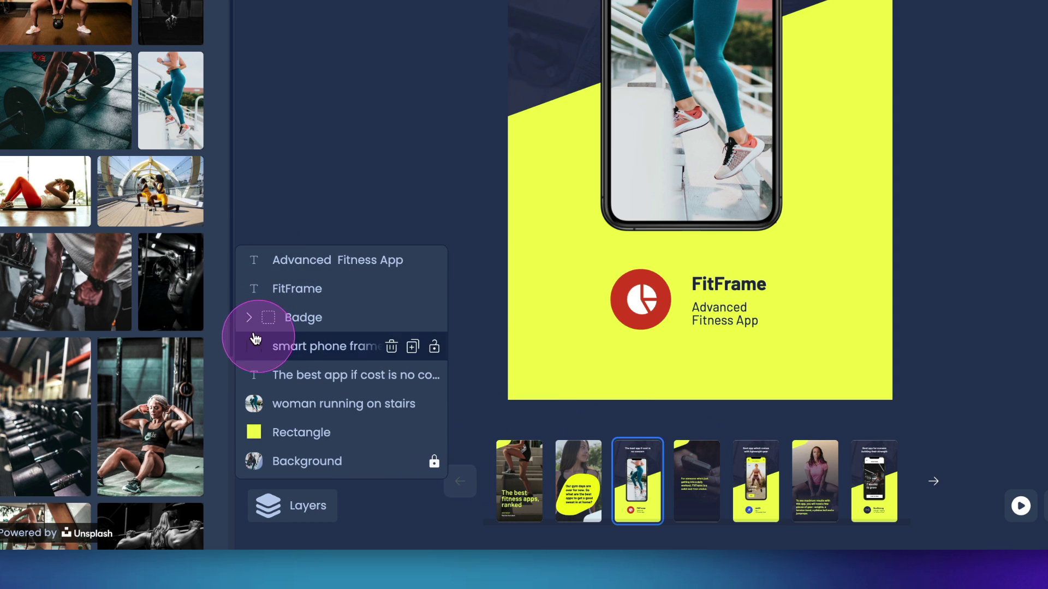
{"action": "left_click", "coordinate": [252, 316]}
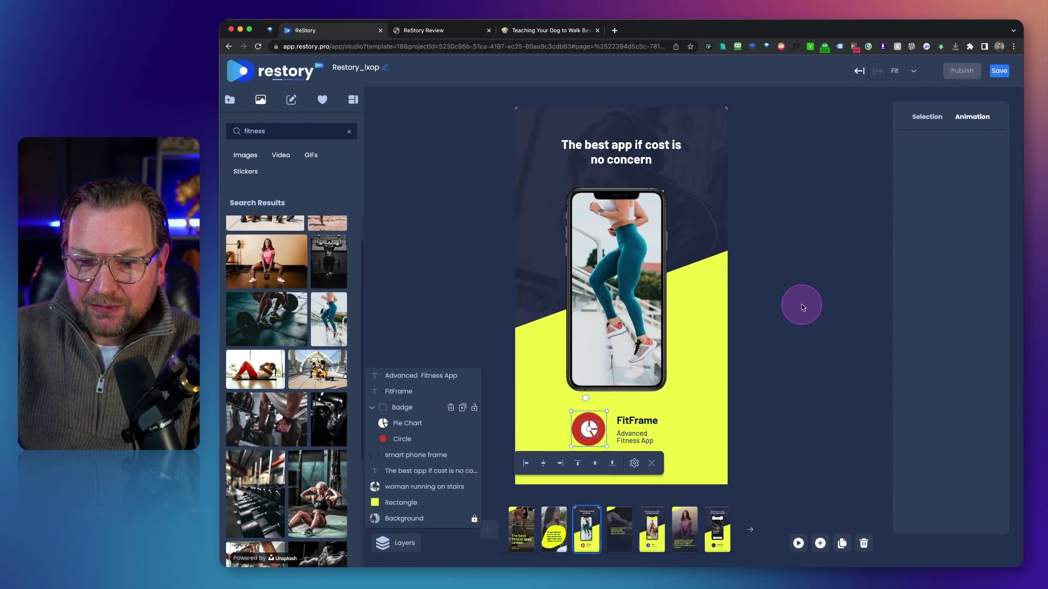
{"action": "left_click", "coordinate": [802, 307]}
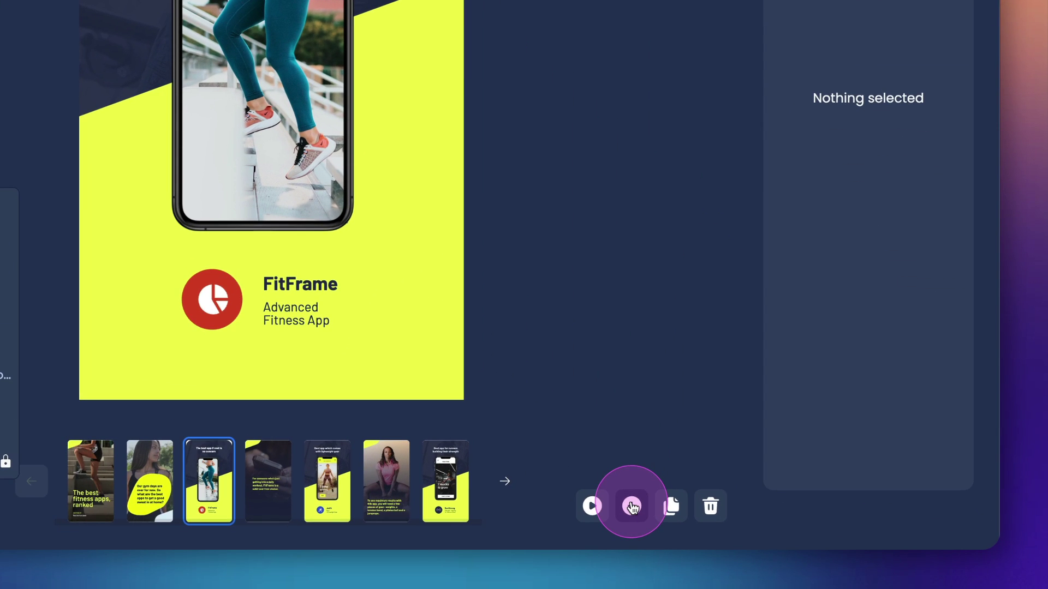
- Duplicate the third page of the story and delete the copy
{"action": "left_click", "coordinate": [670, 509]}
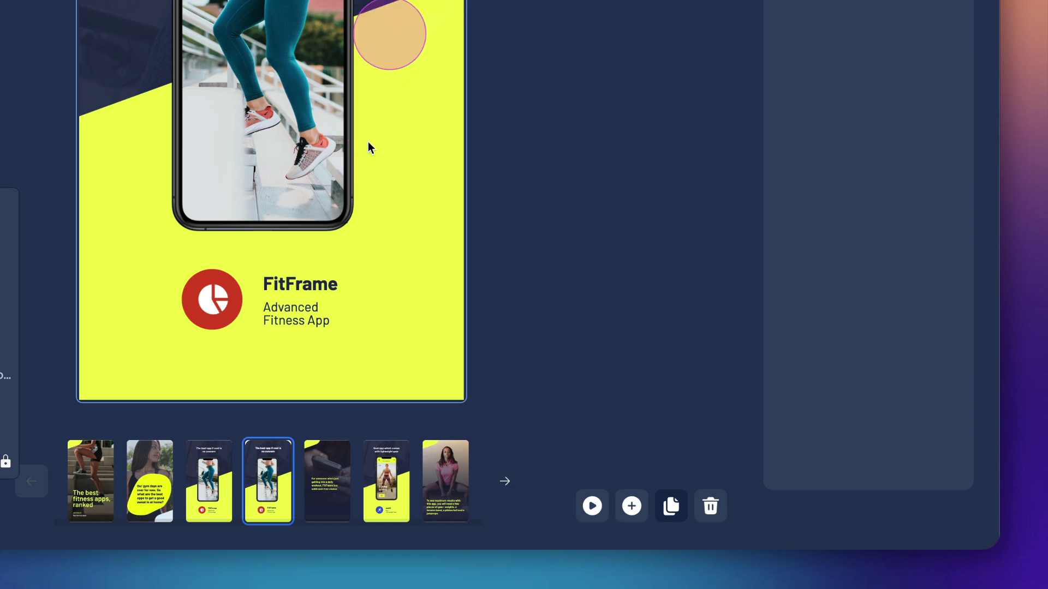
{"action": "left_click", "coordinate": [228, 477]}
{"action": "left_click", "coordinate": [267, 480]}
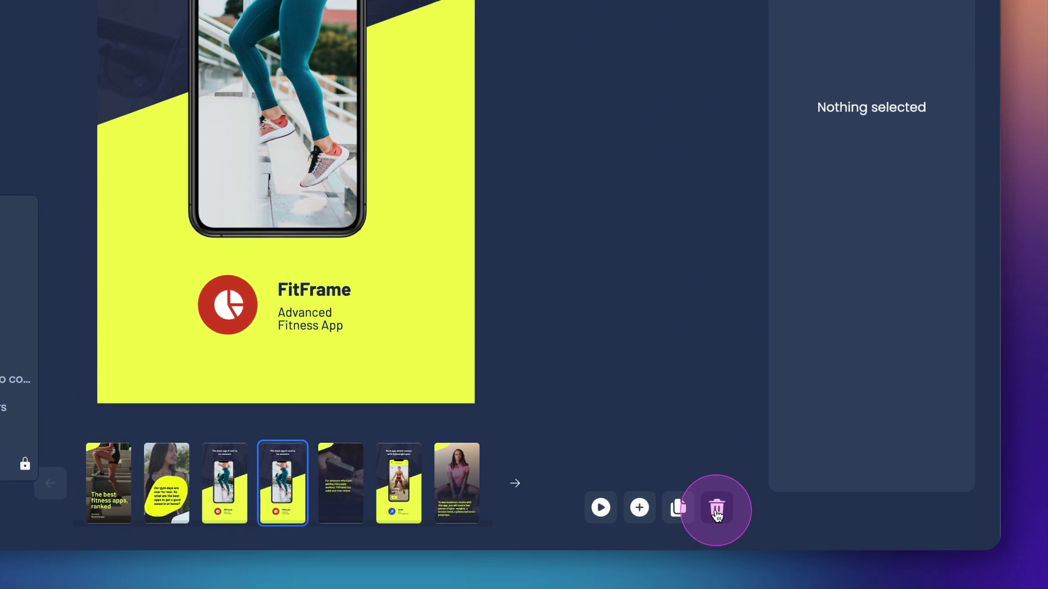
{"action": "left_click", "coordinate": [710, 506]}
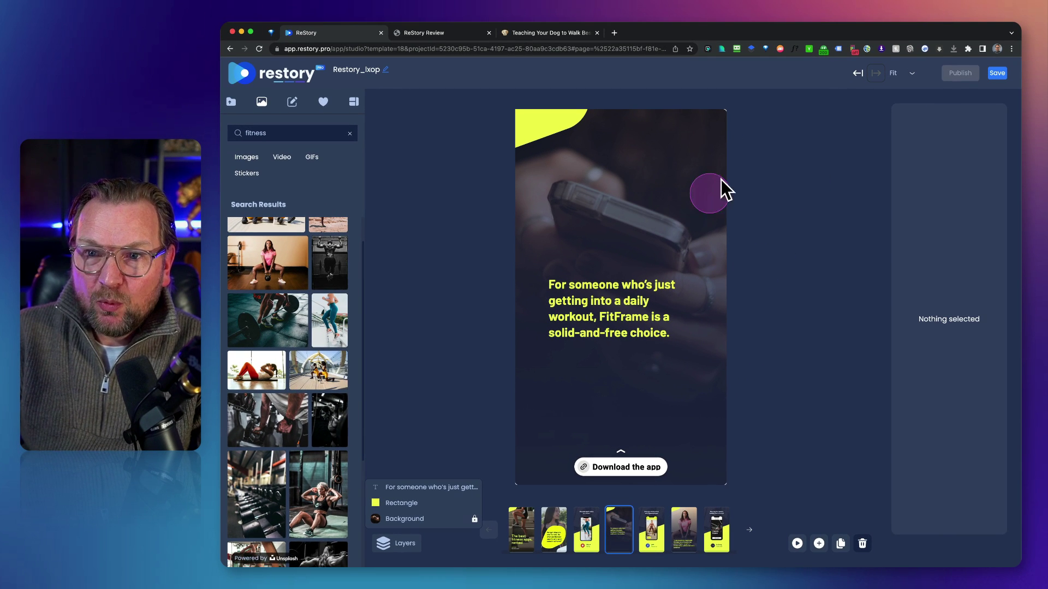
- Save the story and try to rename the project as Fitness
{"action": "left_click", "coordinate": [995, 73]}
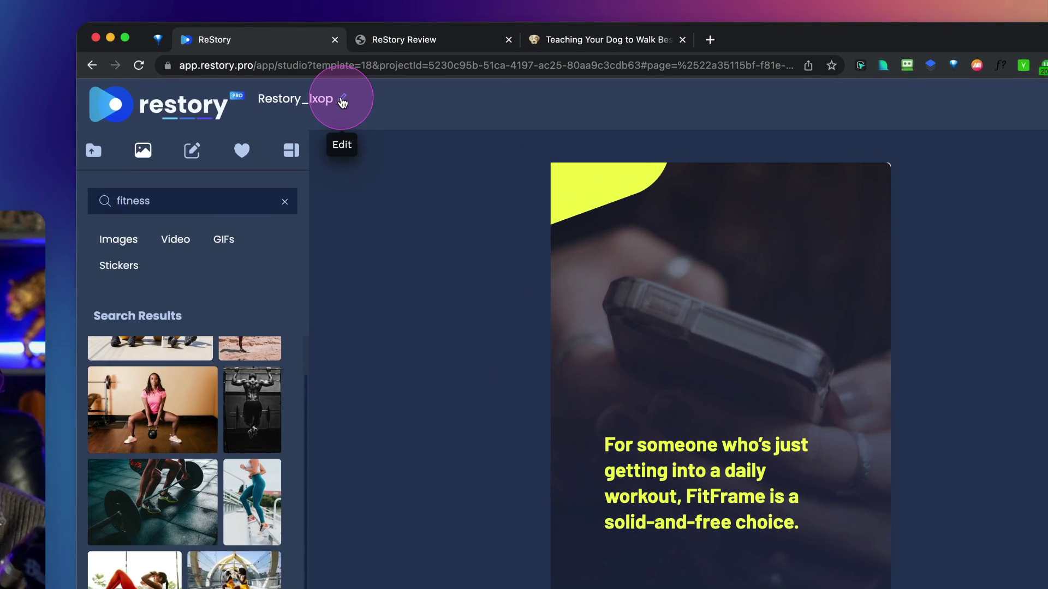
{"action": "left_click", "coordinate": [342, 100]}
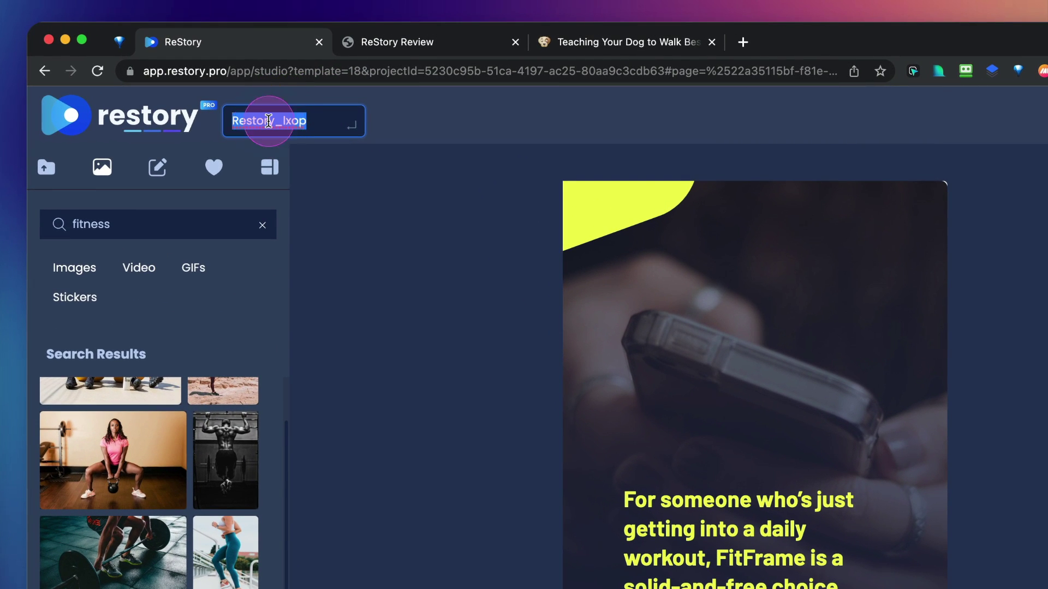
{"action": "type", "text": "Fitness"}
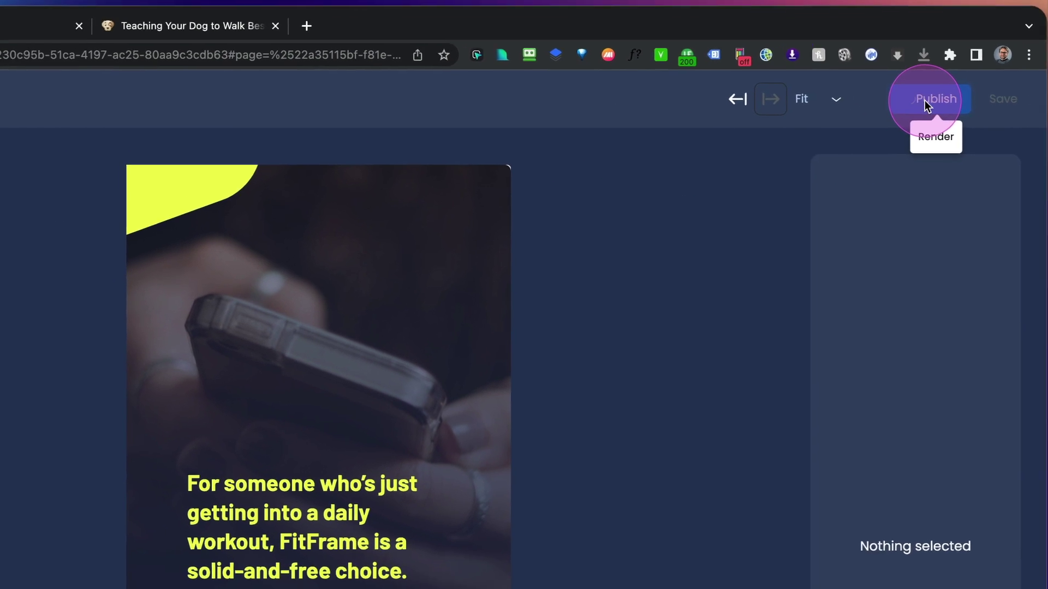
- Start publishing the story and set the durations to 4 seconds for pages one and five and 5 seconds for pages two and six
{"action": "left_click", "coordinate": [903, 162]}
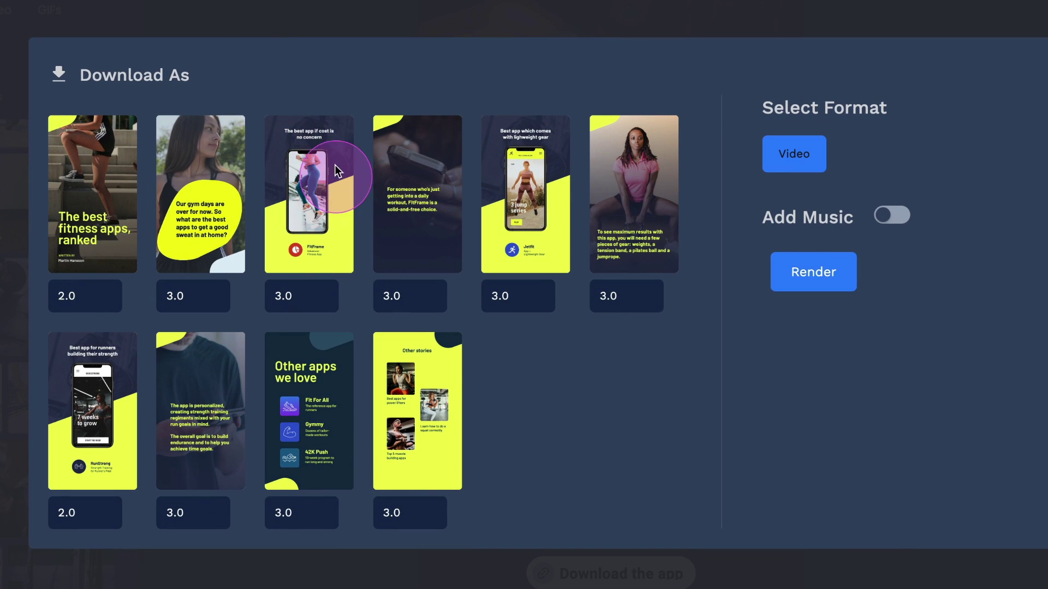
{"action": "left_click", "coordinate": [66, 295]}
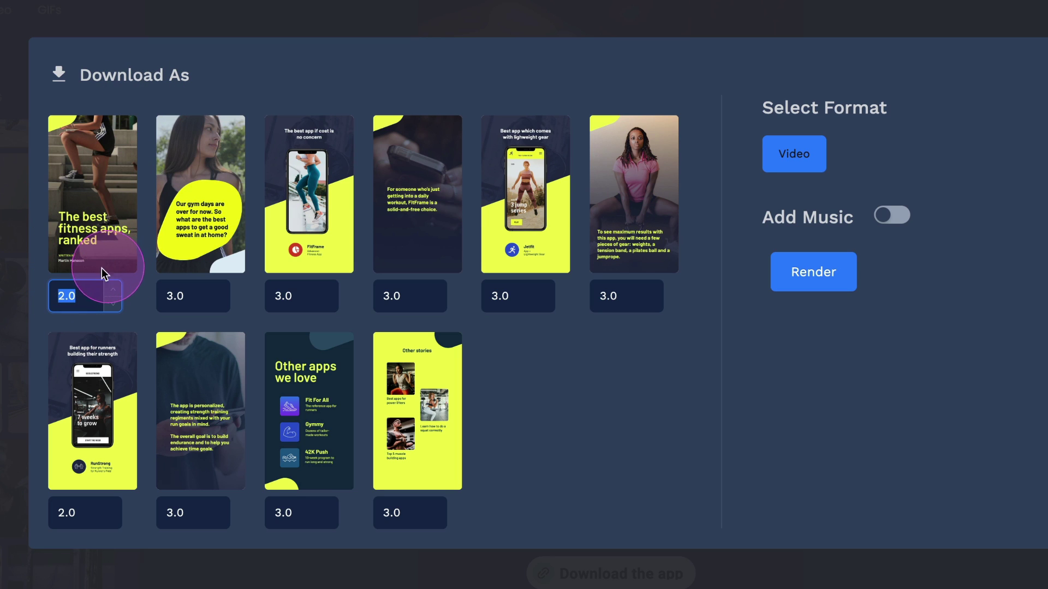
{"action": "type", "text": "4"}
{"action": "left_click", "coordinate": [180, 296]}
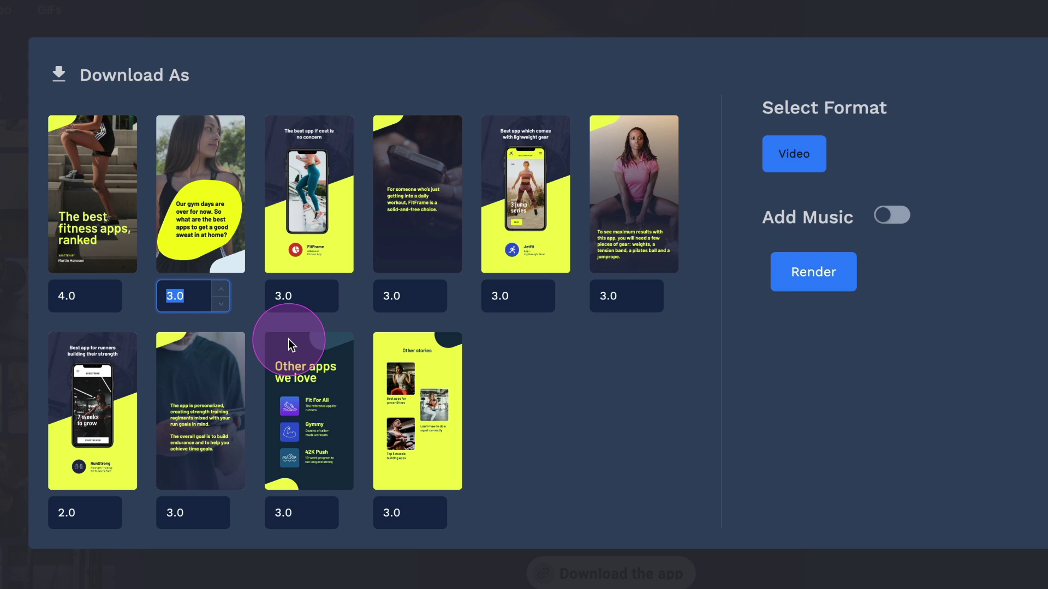
{"action": "type", "text": "5"}
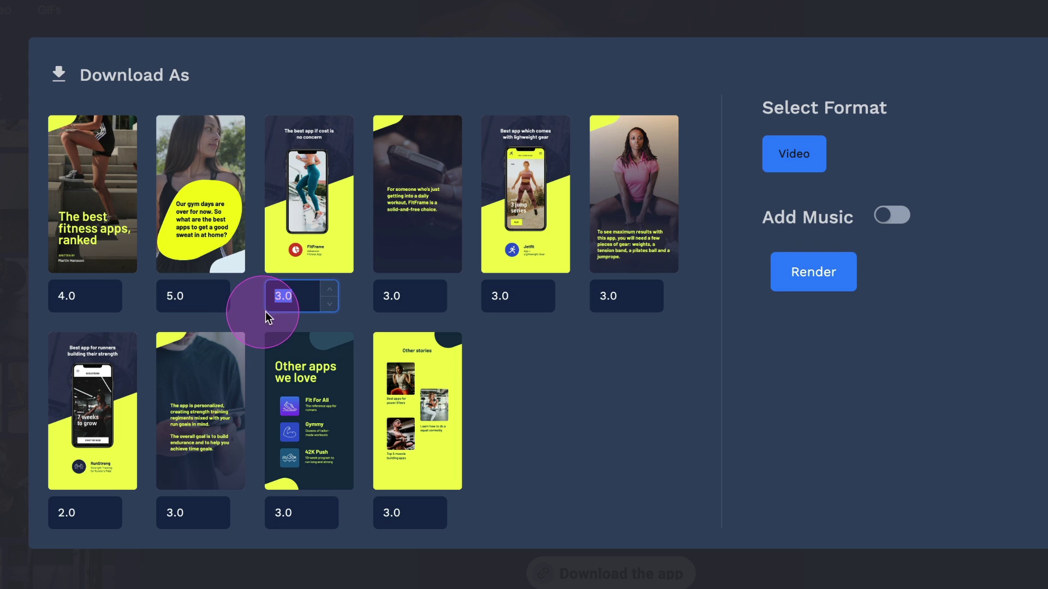
{"action": "left_click", "coordinate": [398, 295]}
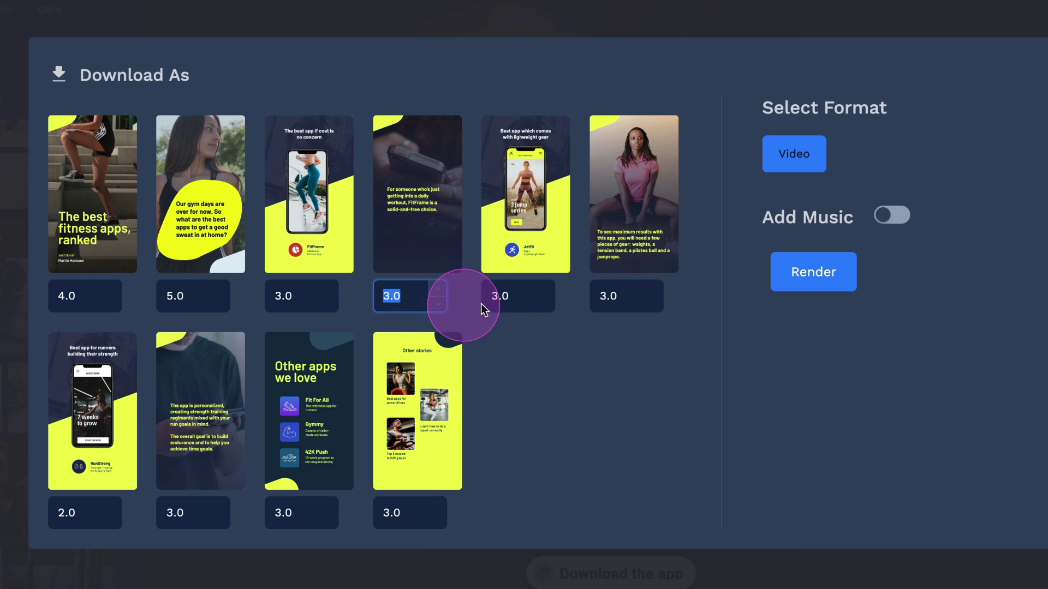
{"action": "left_click", "coordinate": [507, 297]}
{"action": "type", "text": "4"}
{"action": "left_click", "coordinate": [619, 296]}
{"action": "type", "text": "5"}
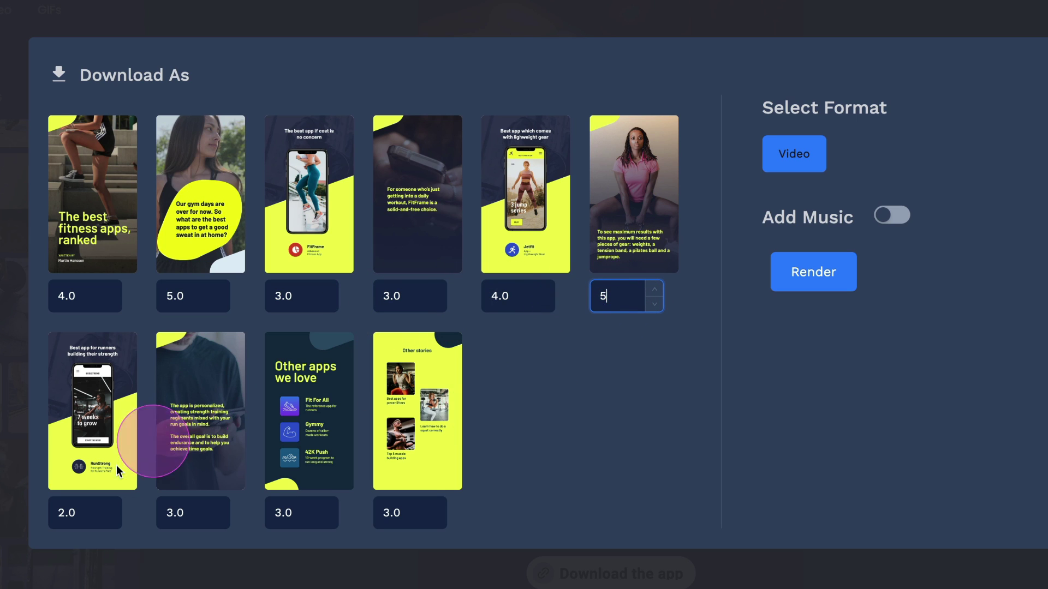
- Set the durations to 4 seconds for pages seven and ten, 3 for page eight and 5 for page nine
{"action": "left_click", "coordinate": [71, 513]}
{"action": "type", "text": "4"}
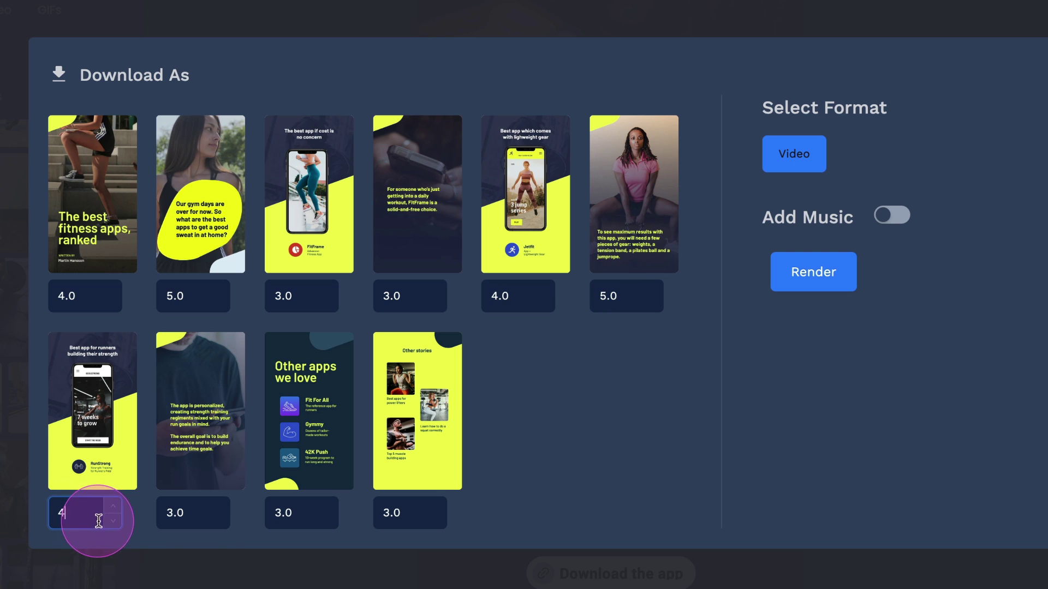
{"action": "left_click", "coordinate": [194, 514]}
{"action": "type", "text": "3"}
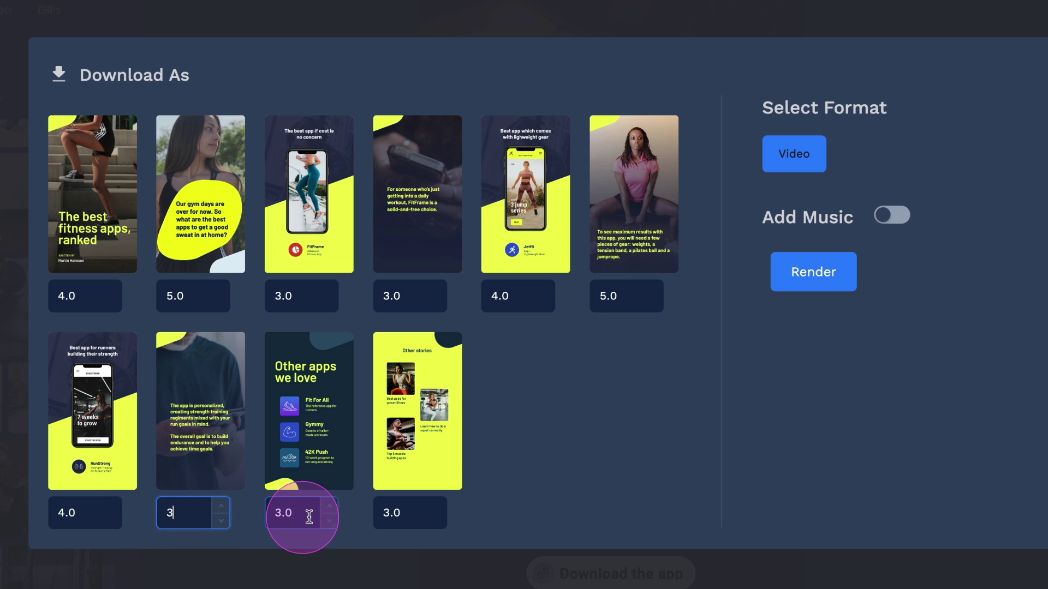
{"action": "left_click", "coordinate": [306, 511]}
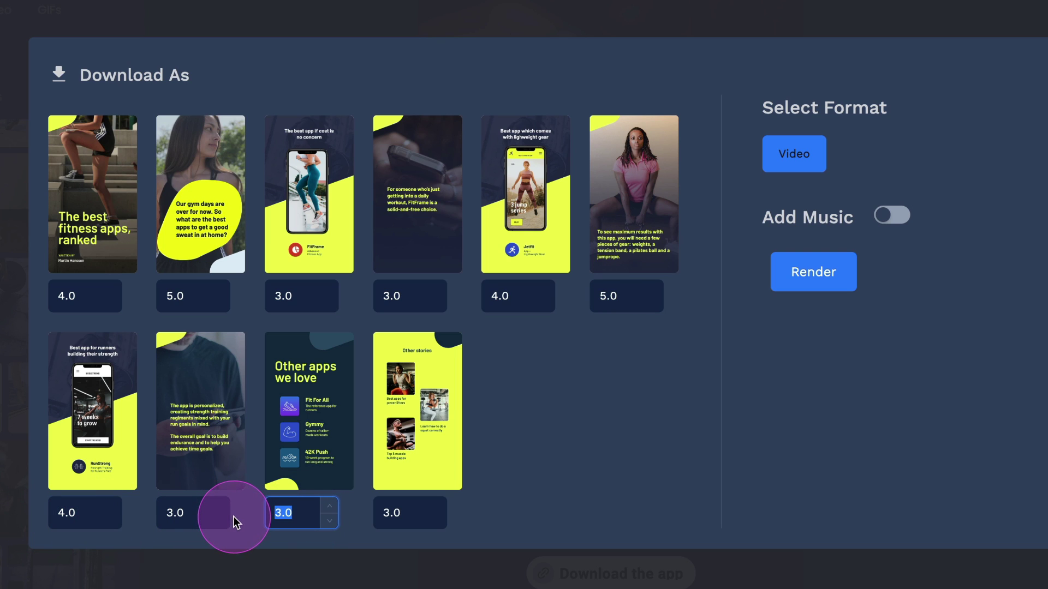
{"action": "type", "text": "5"}
{"action": "left_click", "coordinate": [409, 511]}
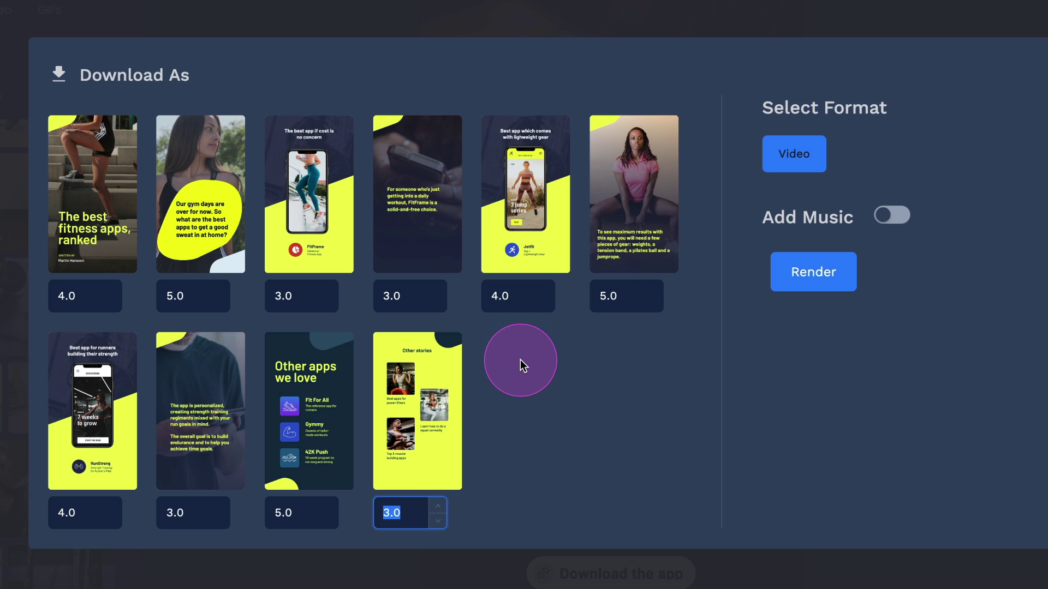
{"action": "type", "text": "4"}
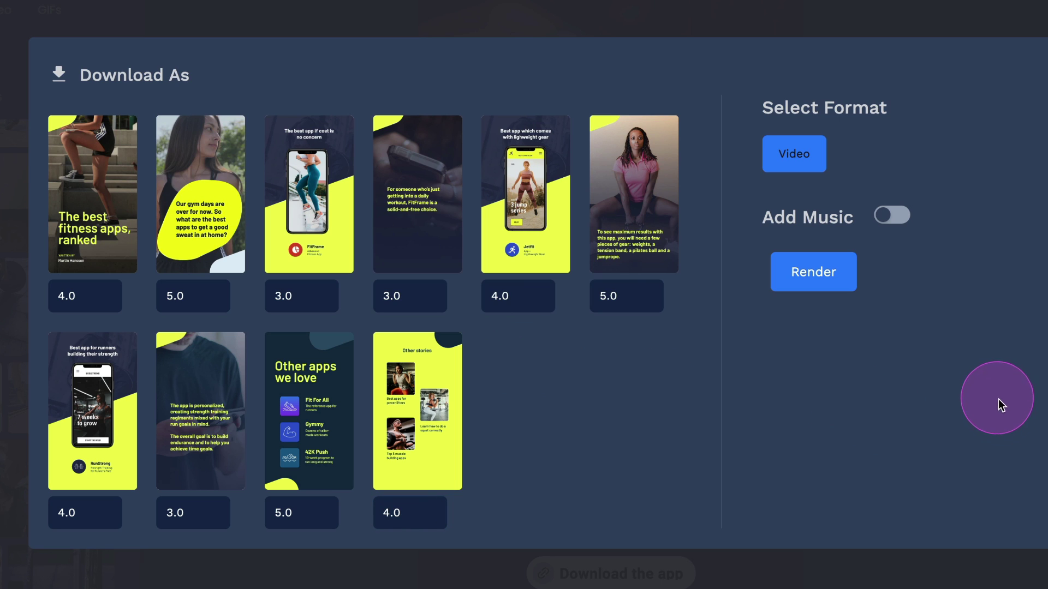
- Browse the available background sounds with Add Music enabled, and turn the music off
{"action": "left_click", "coordinate": [894, 217]}
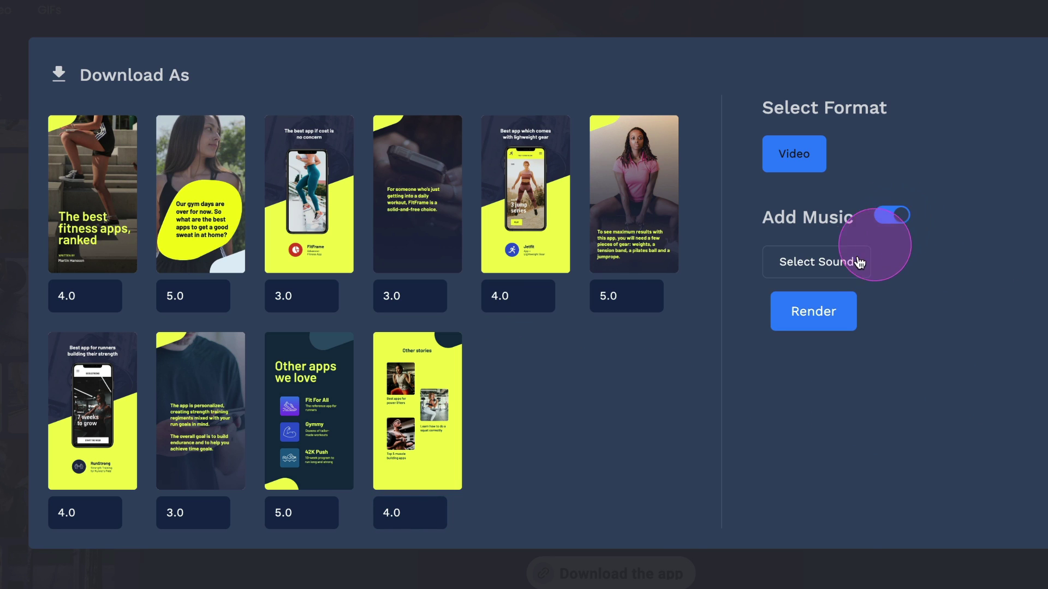
{"action": "left_click", "coordinate": [851, 263]}
{"action": "left_click", "coordinate": [929, 176]}
{"action": "left_click", "coordinate": [807, 261]}
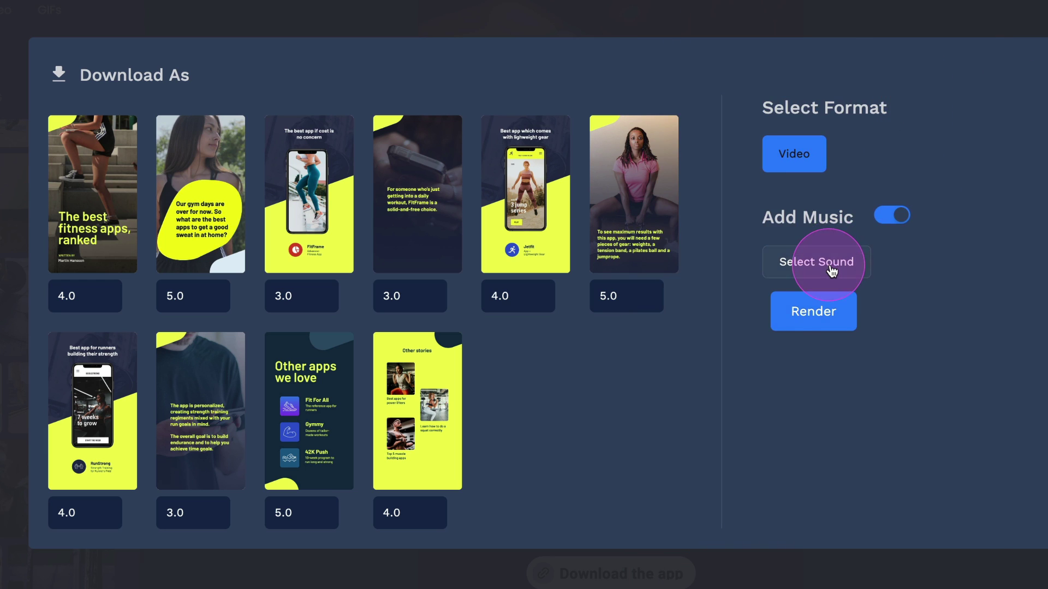
{"action": "left_click", "coordinate": [792, 52]}
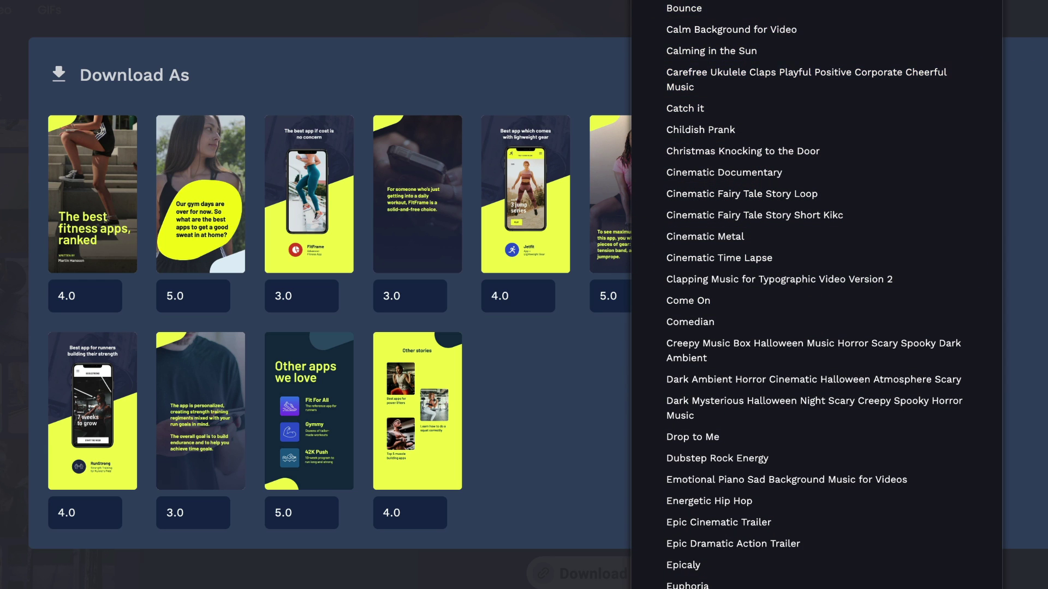
{"action": "left_click", "coordinate": [1045, 311]}
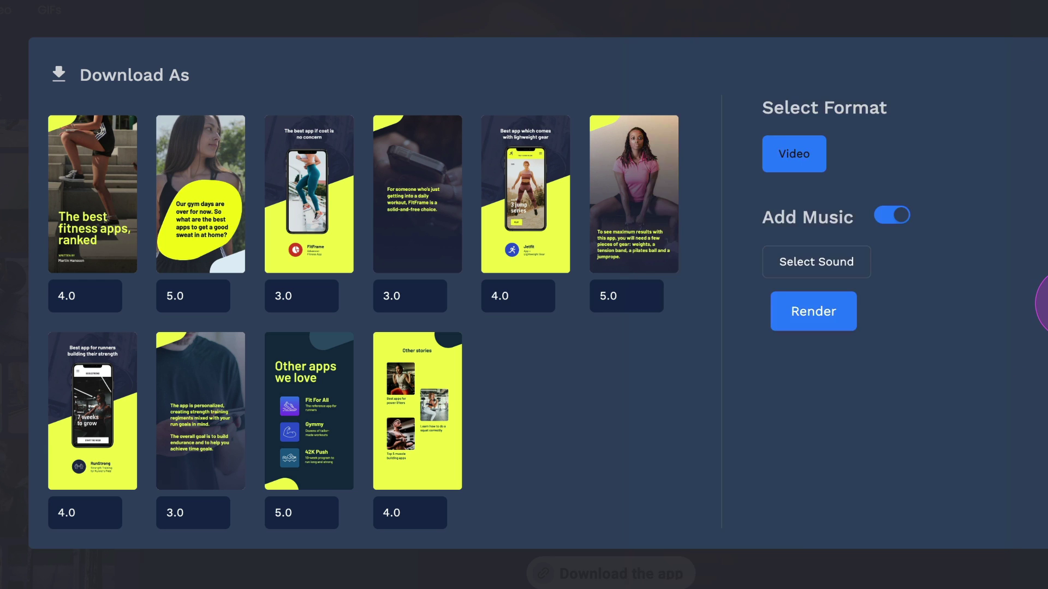
{"action": "left_click", "coordinate": [83, 174]}
{"action": "left_click_drag", "start_coordinate": [92, 206], "coordinate": [101, 189]}
{"action": "left_click", "coordinate": [813, 264]}
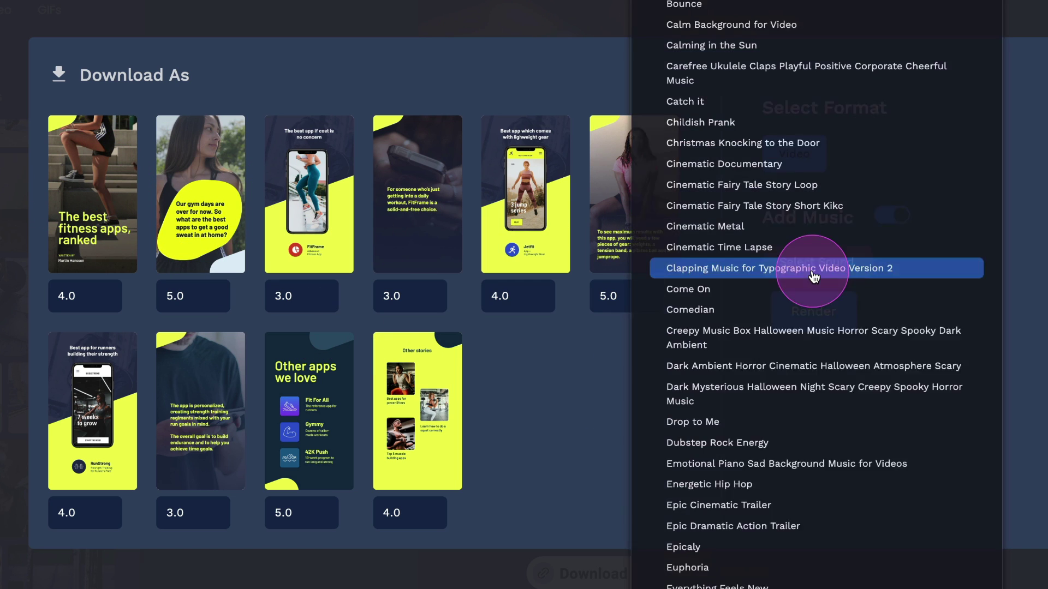
{"action": "left_click", "coordinate": [1045, 295]}
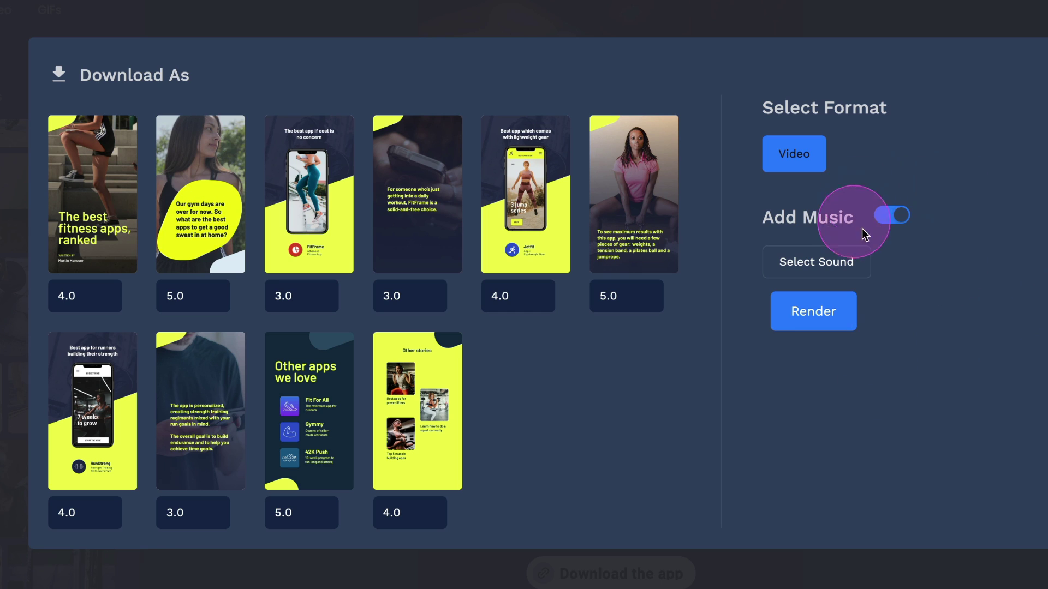
{"action": "left_click", "coordinate": [890, 218]}
- Render the story as a video without added music
{"action": "left_click", "coordinate": [803, 277]}
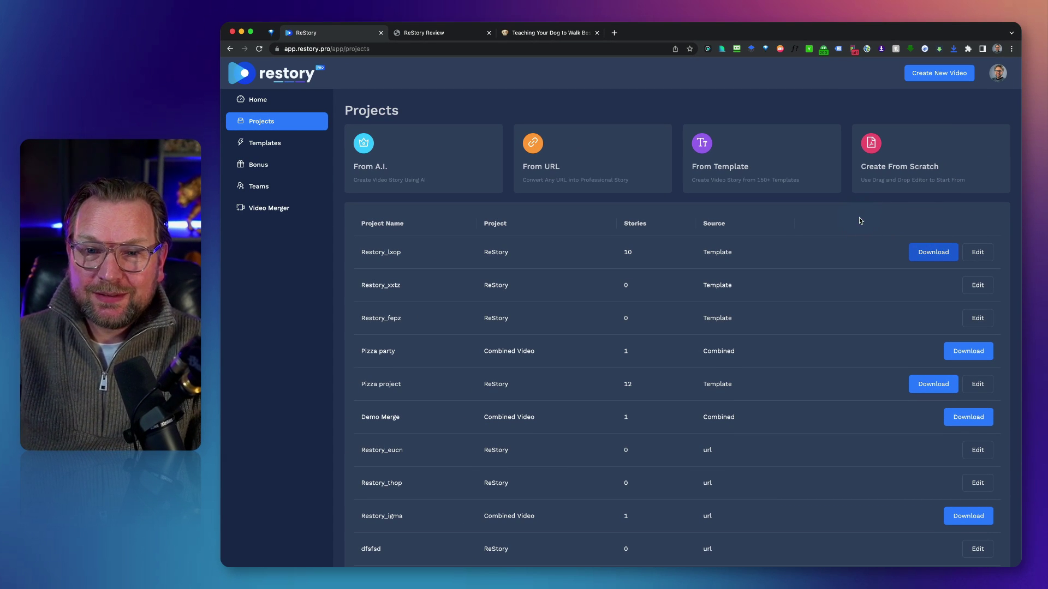
- Open the first page's rendered clip from the Restory_lxop project's downloads and examine the player's download option
{"action": "left_click", "coordinate": [926, 256]}
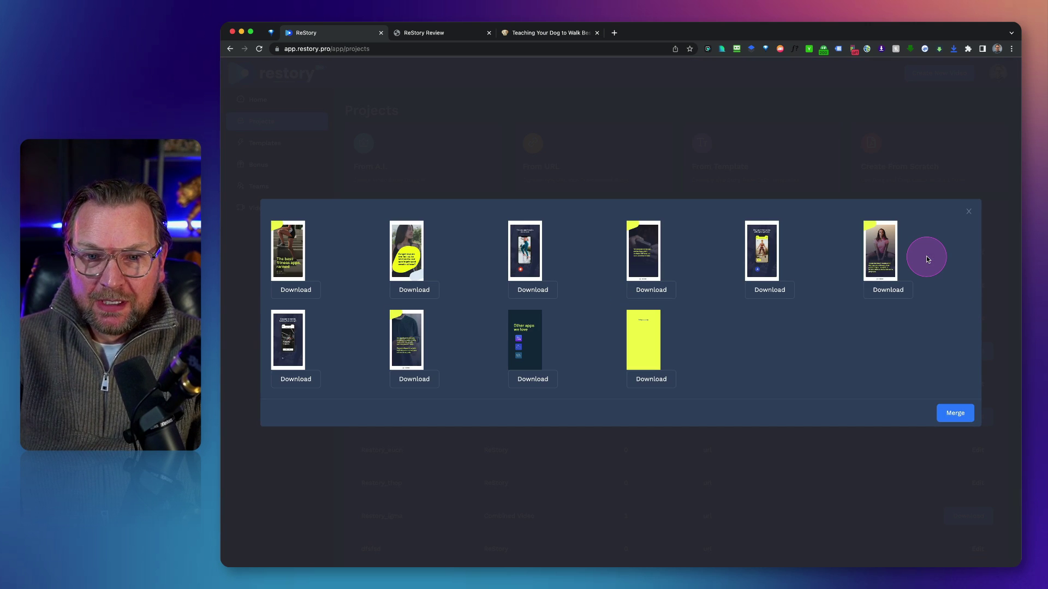
{"action": "left_click", "coordinate": [296, 290]}
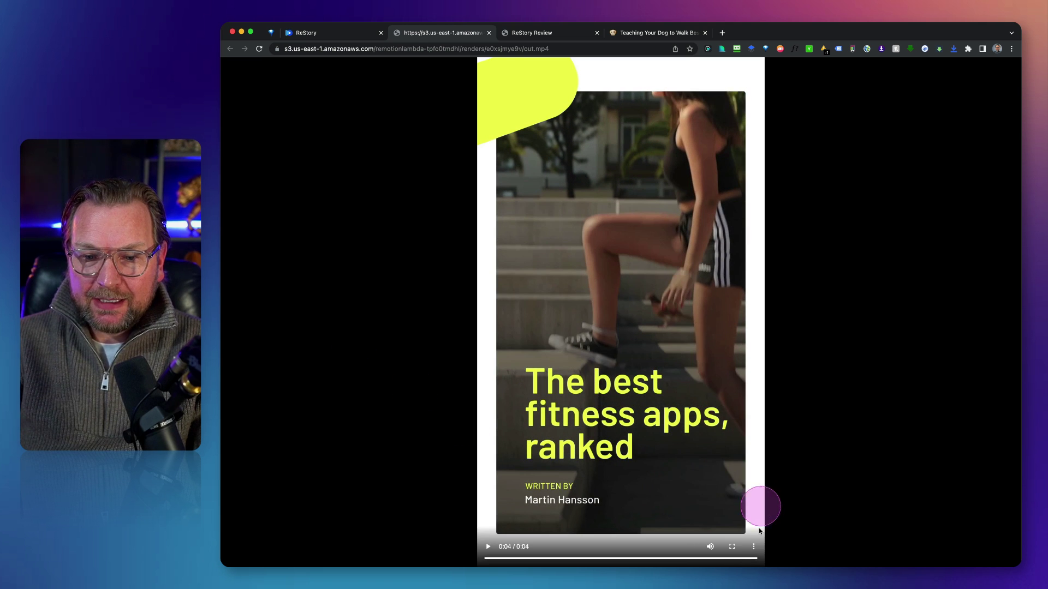
{"action": "left_click", "coordinate": [754, 546]}
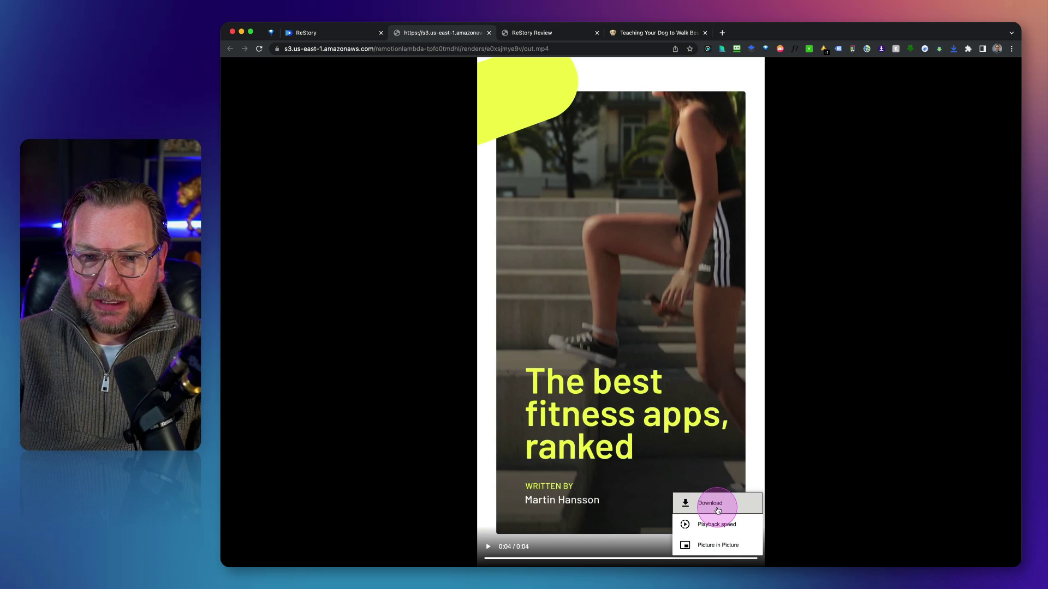
{"action": "left_click", "coordinate": [831, 404]}
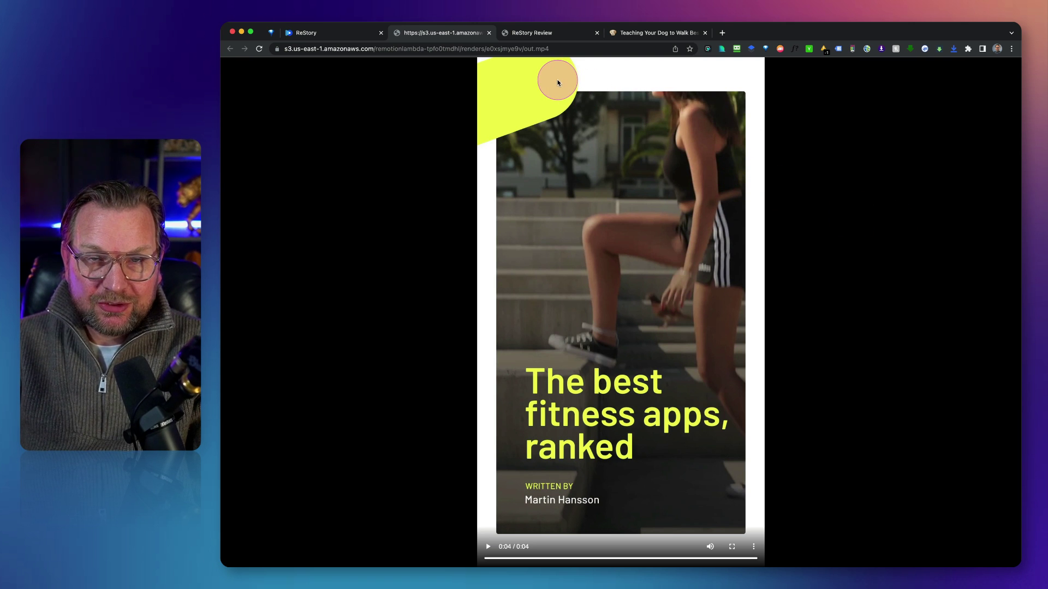
- Close the rendered clip and the project's download list, and open the Video Merger
{"action": "left_click", "coordinate": [488, 33]}
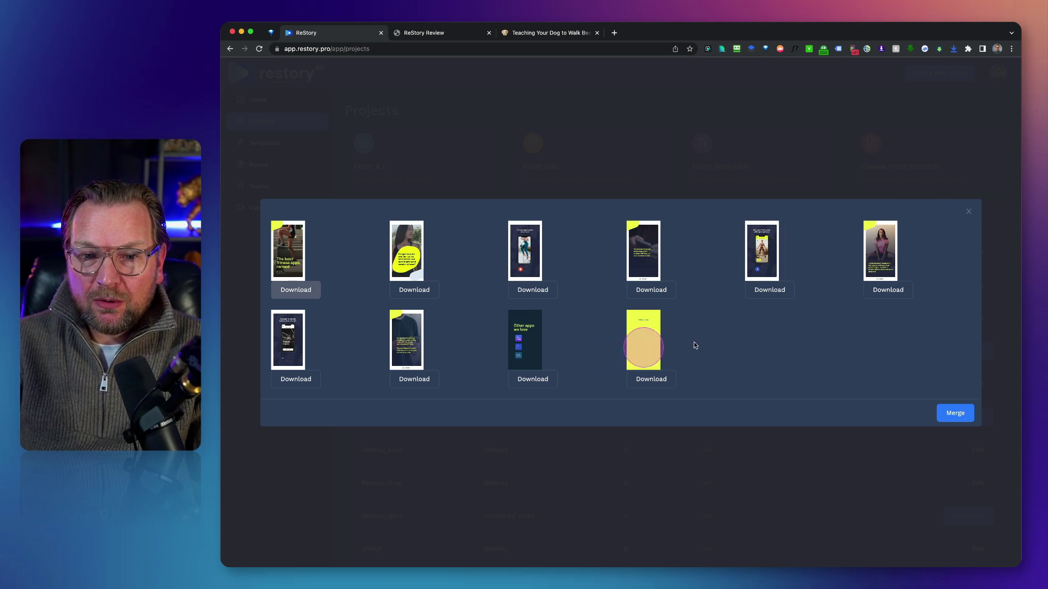
{"action": "left_click", "coordinate": [974, 219]}
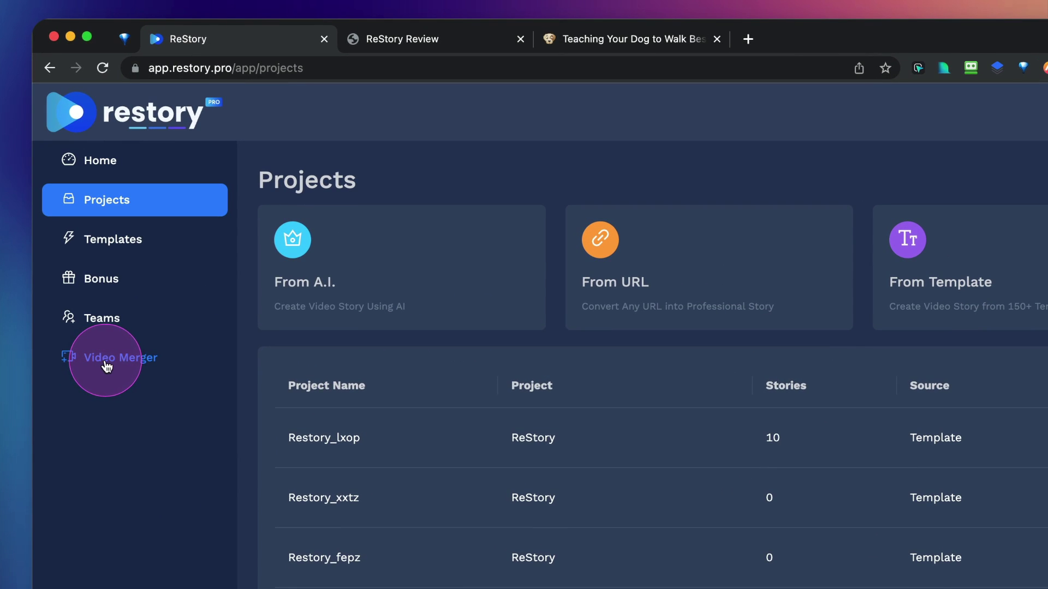
{"action": "left_click", "coordinate": [107, 362]}
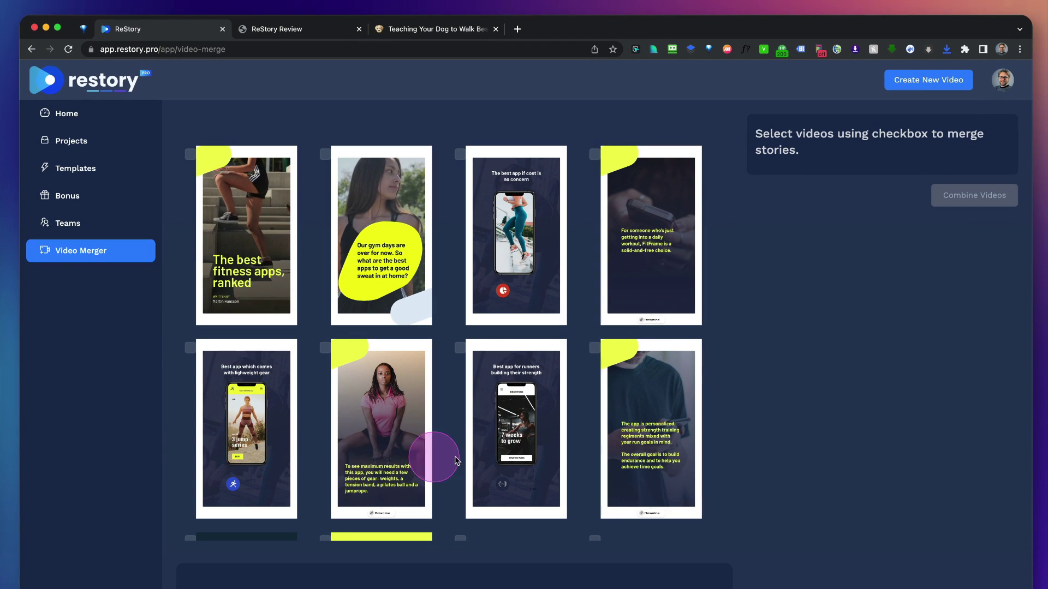
- Select all ten fitness story clips for merging, from the ranked cover through the Other stories page
{"action": "left_click", "coordinate": [189, 154]}
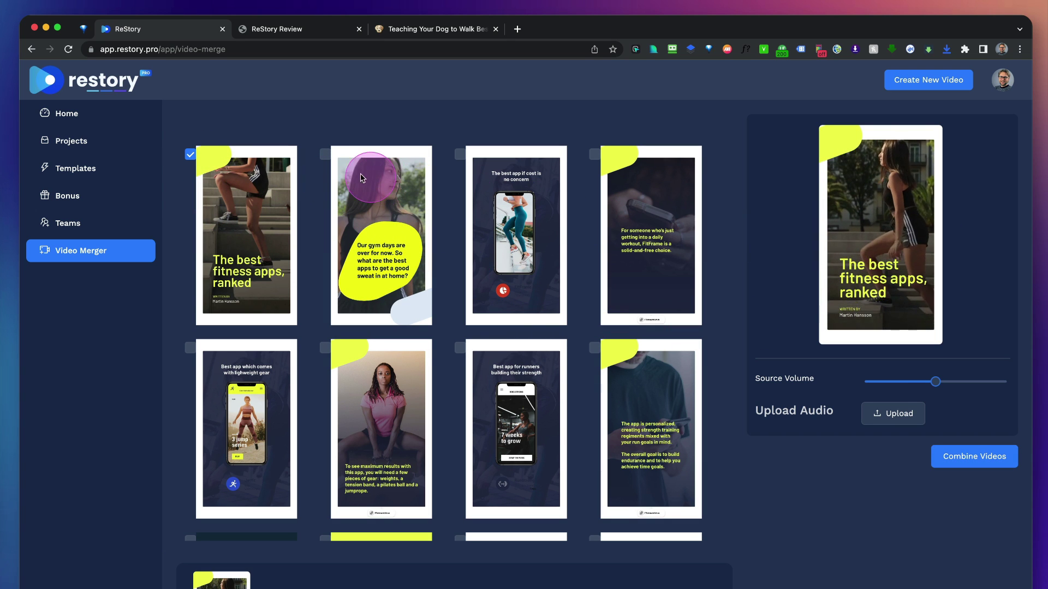
{"action": "left_click", "coordinate": [326, 156]}
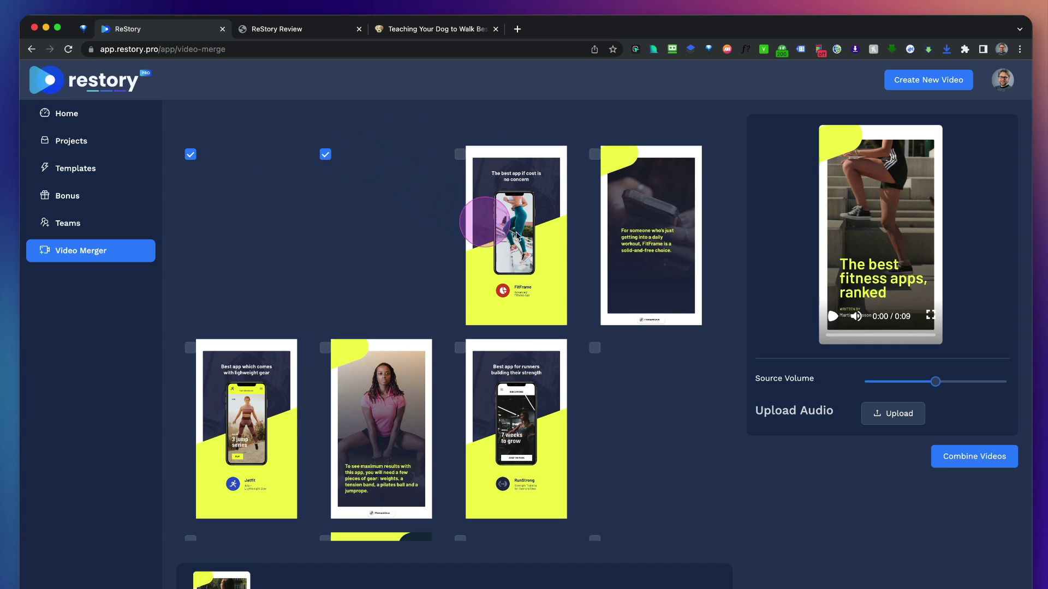
{"action": "left_click", "coordinate": [459, 157]}
{"action": "left_click", "coordinate": [595, 155]}
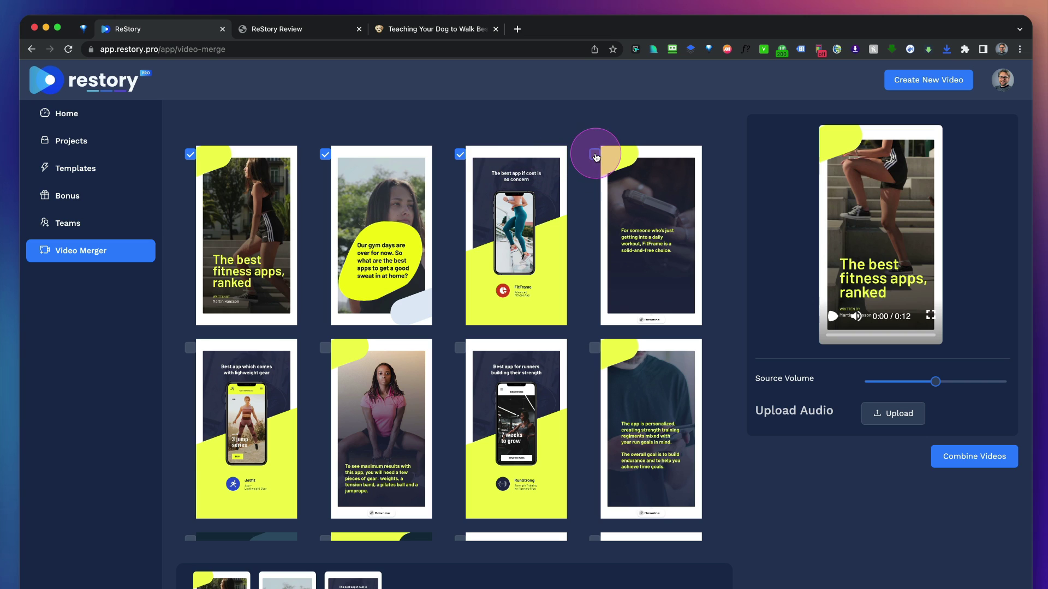
{"action": "left_click", "coordinate": [190, 348]}
{"action": "left_click", "coordinate": [325, 348]}
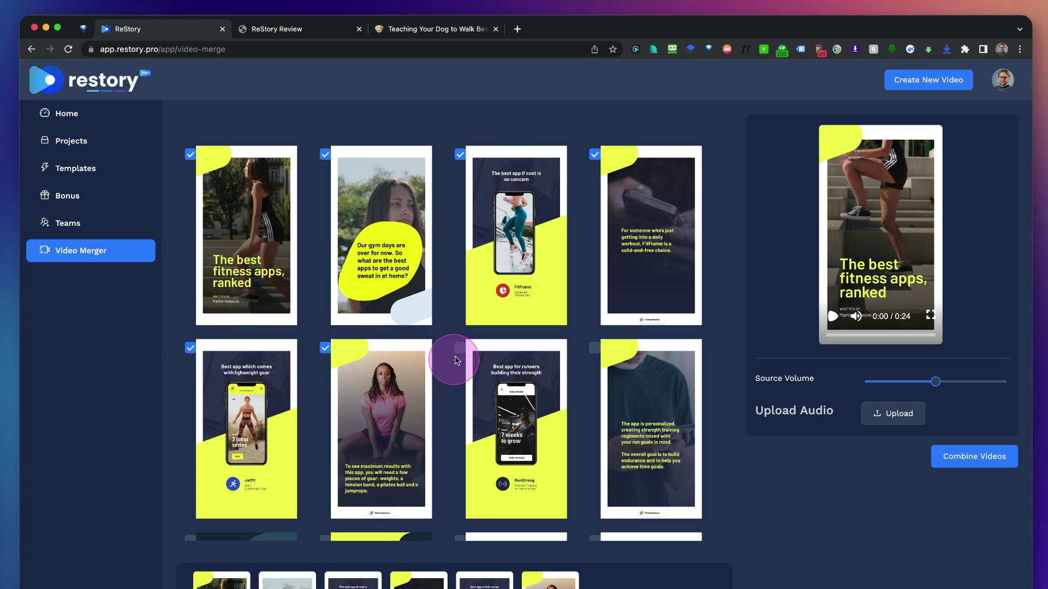
{"action": "left_click", "coordinate": [460, 349]}
{"action": "left_click", "coordinate": [595, 350]}
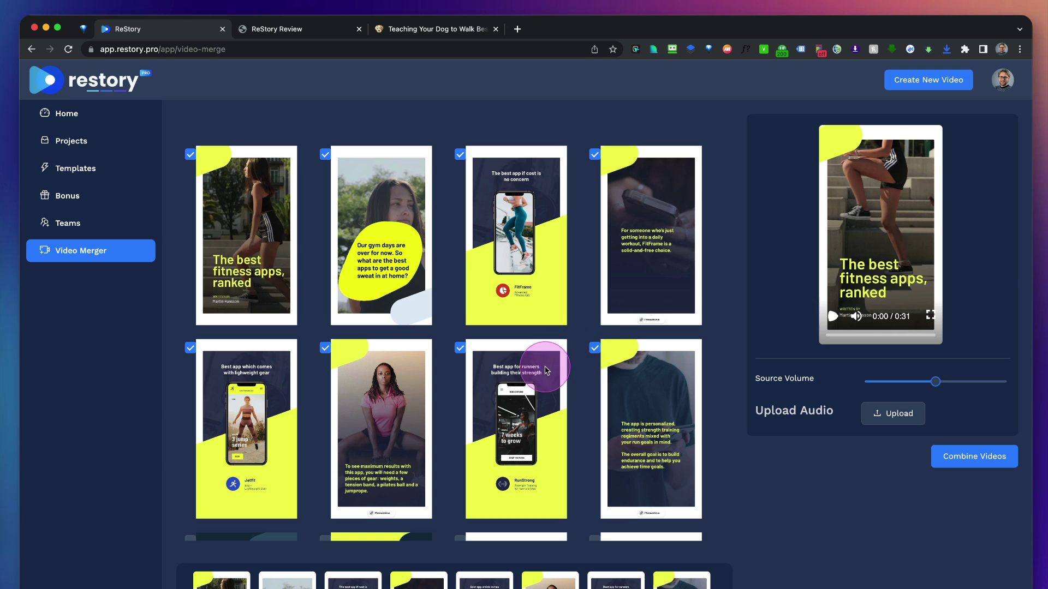
{"action": "scroll", "coordinate": [541, 369], "scroll_direction": "down", "scroll_amount": 4}
{"action": "left_click", "coordinate": [189, 326]}
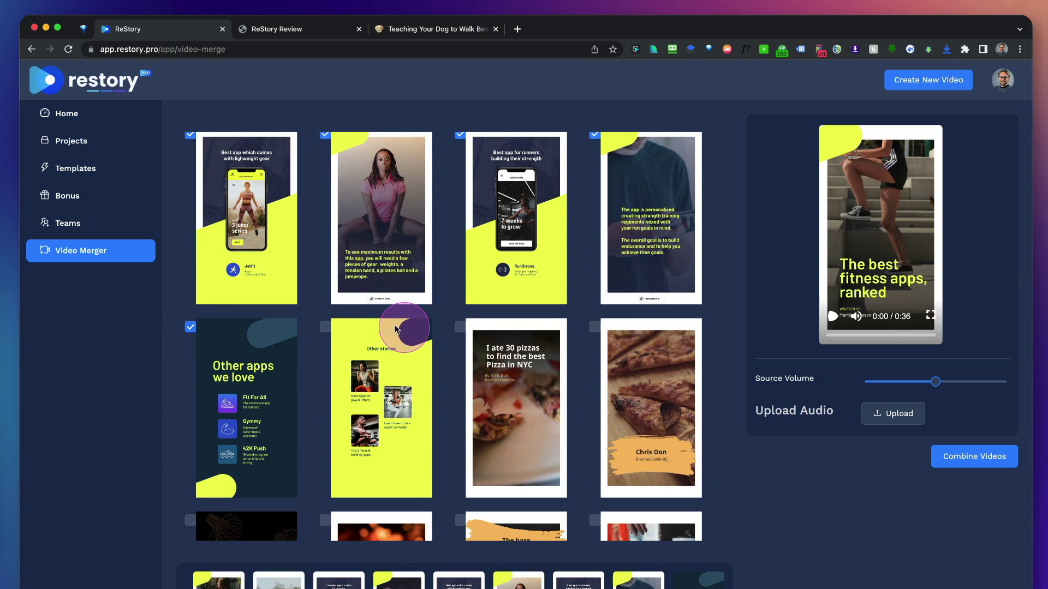
{"action": "left_click", "coordinate": [325, 326]}
- Add the pizza clips The base and The toppings to the merge selection, and deselect both again
{"action": "scroll", "coordinate": [411, 376], "scroll_direction": "down", "scroll_amount": 2}
{"action": "scroll", "coordinate": [411, 377], "scroll_direction": "down", "scroll_amount": 5}
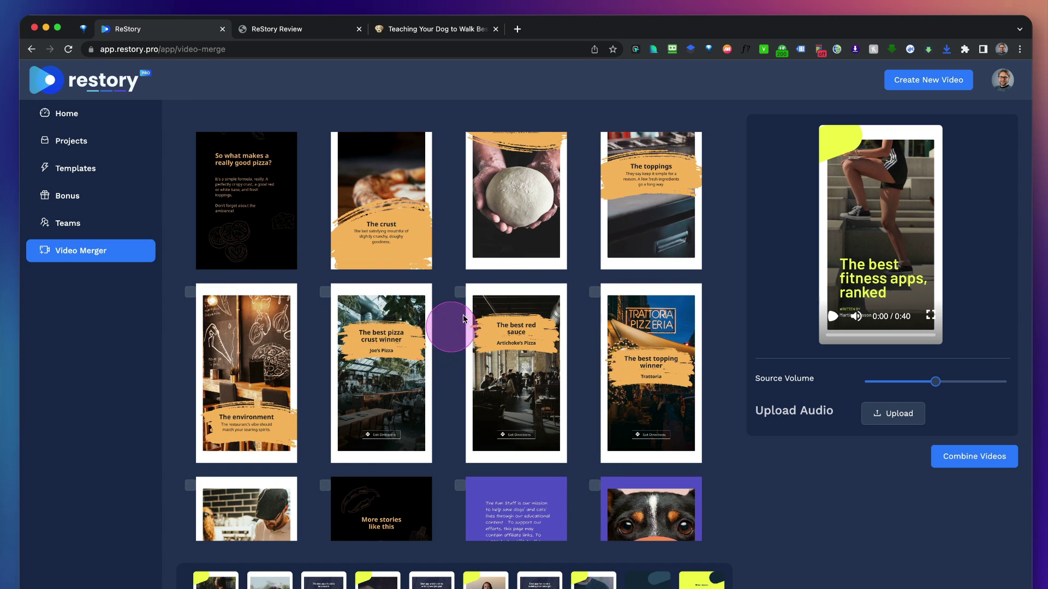
{"action": "scroll", "coordinate": [421, 207], "scroll_direction": "up", "scroll_amount": 2}
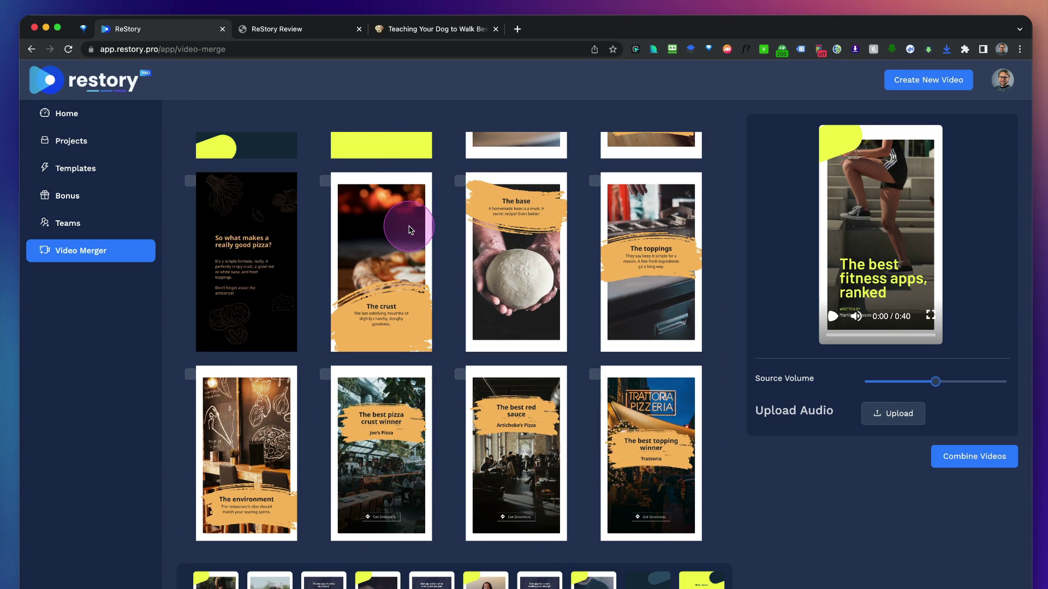
{"action": "left_click", "coordinate": [460, 181]}
{"action": "left_click", "coordinate": [594, 182]}
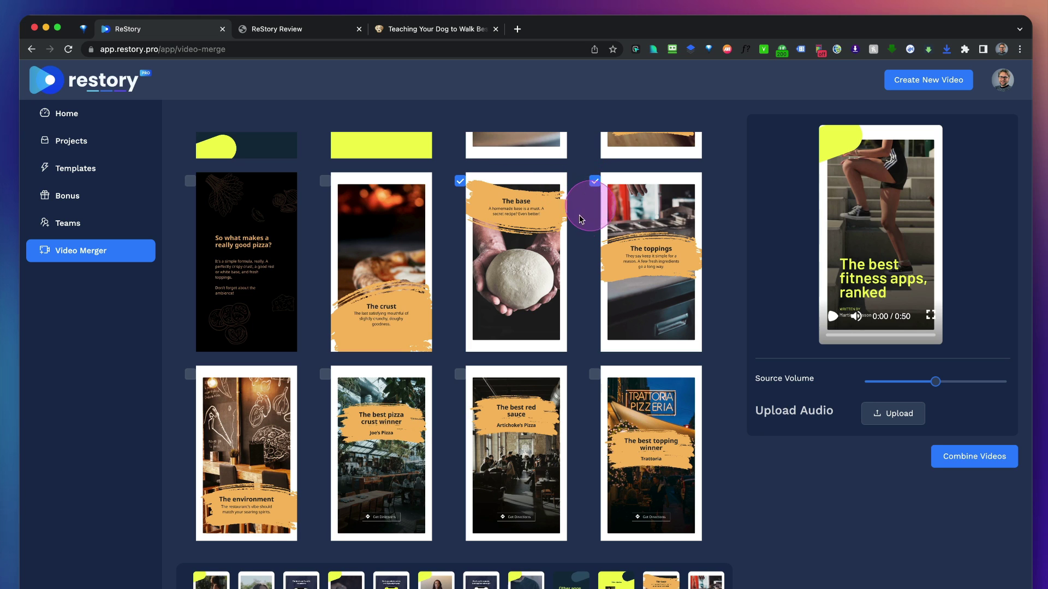
{"action": "left_click", "coordinate": [595, 181]}
{"action": "left_click", "coordinate": [460, 182]}
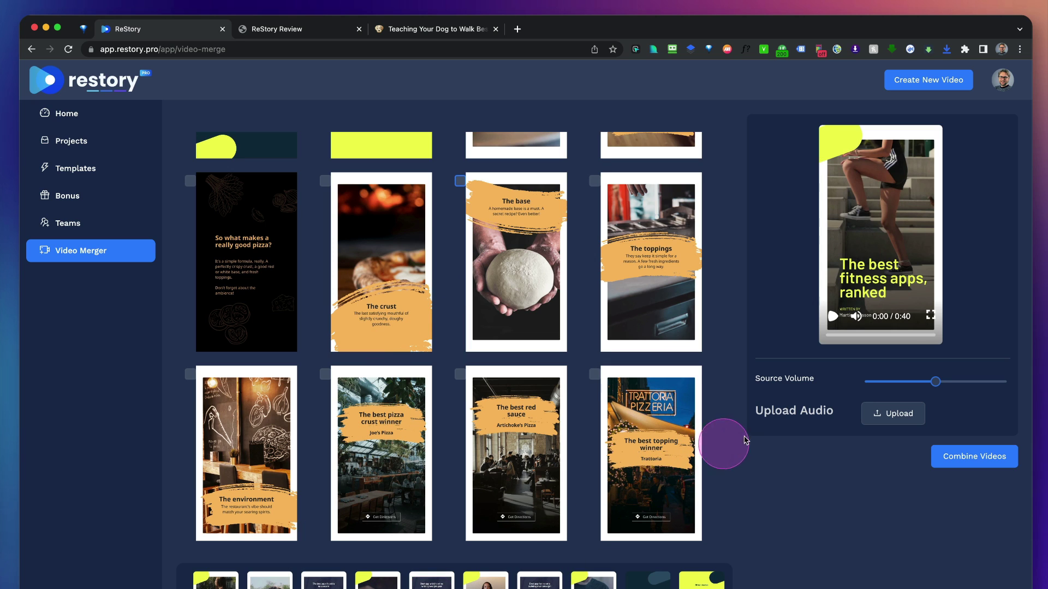
- Upload Supermassive3.mp3 as the merge's audio and play the preview of the selected clips
{"action": "left_click", "coordinate": [893, 415]}
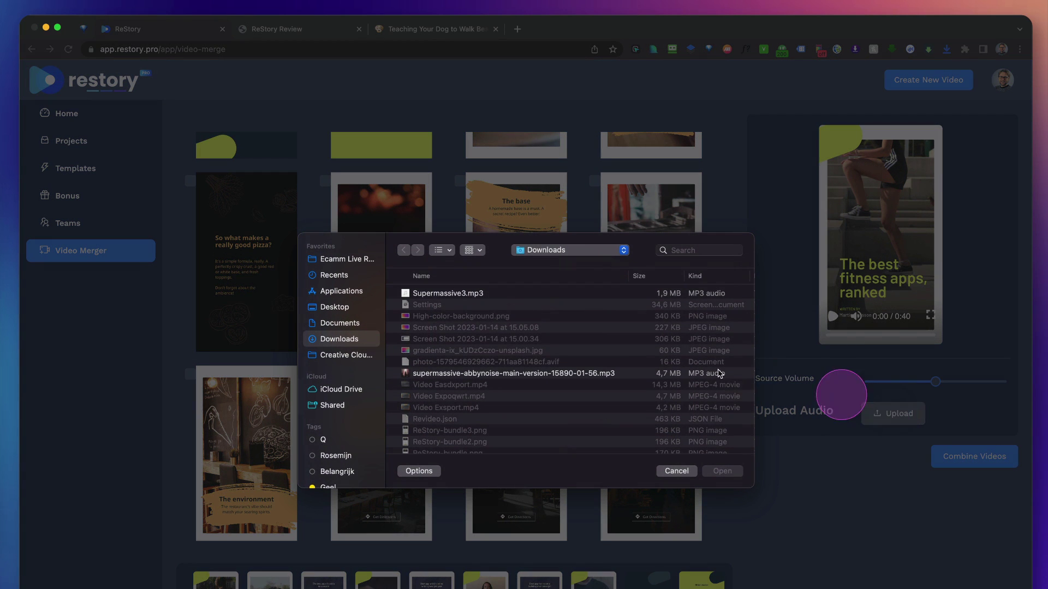
{"action": "double_click", "coordinate": [446, 295]}
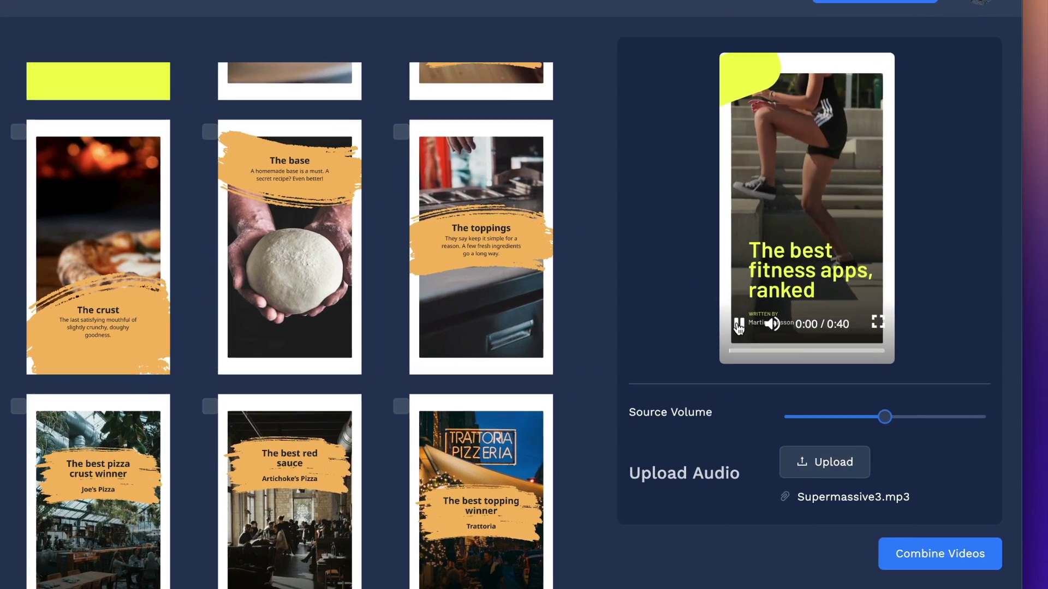
{"action": "left_click", "coordinate": [831, 318]}
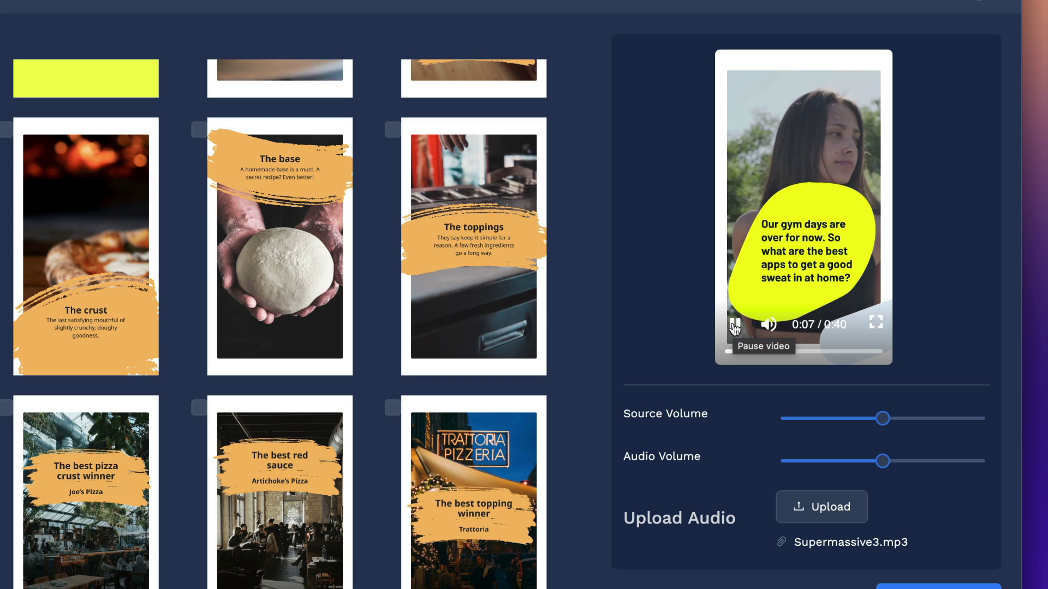
- Lower the source volume to its minimum and raise the uploaded audio's volume slightly above the midpoint
{"action": "left_click_drag", "start_coordinate": [883, 419], "coordinate": [781, 418]}
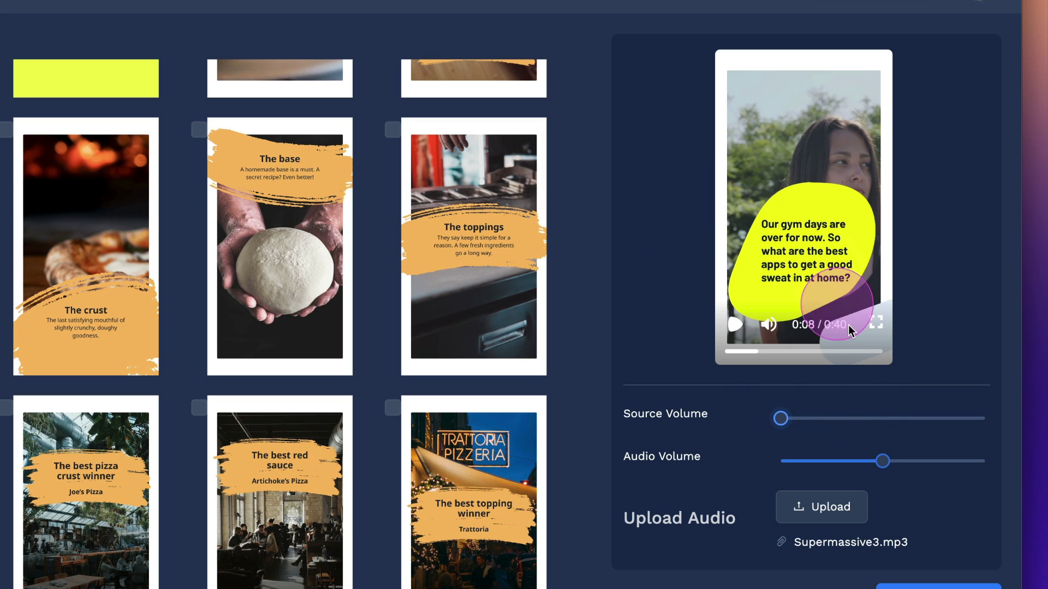
{"action": "left_click", "coordinate": [781, 419]}
{"action": "left_click_drag", "start_coordinate": [782, 420], "coordinate": [764, 432]}
{"action": "left_click_drag", "start_coordinate": [879, 461], "coordinate": [895, 438]}
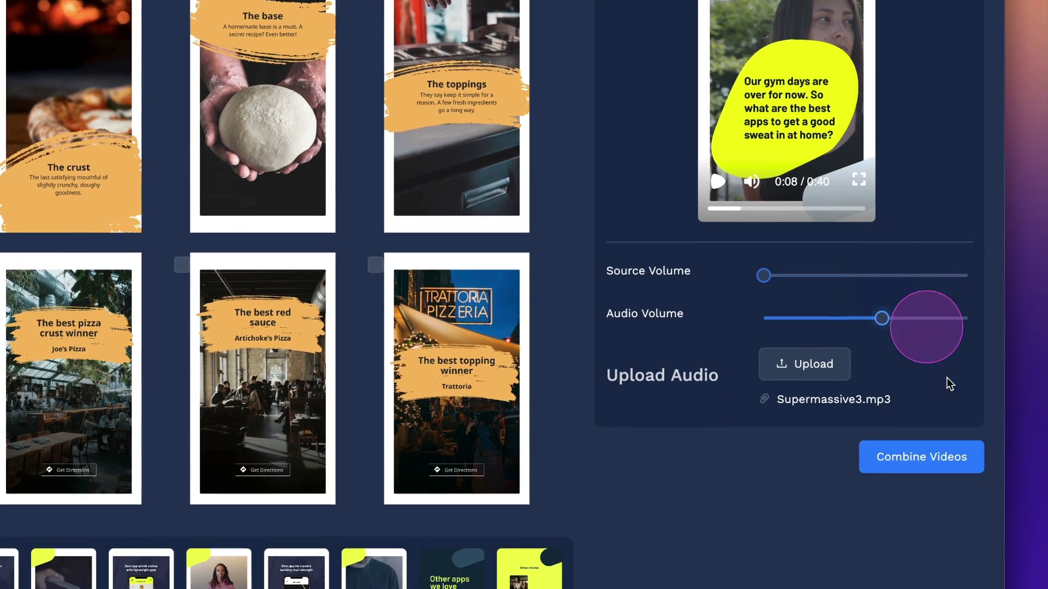
- Combine the selected videos into a merge project named Fitness merged
{"action": "left_click", "coordinate": [924, 582]}
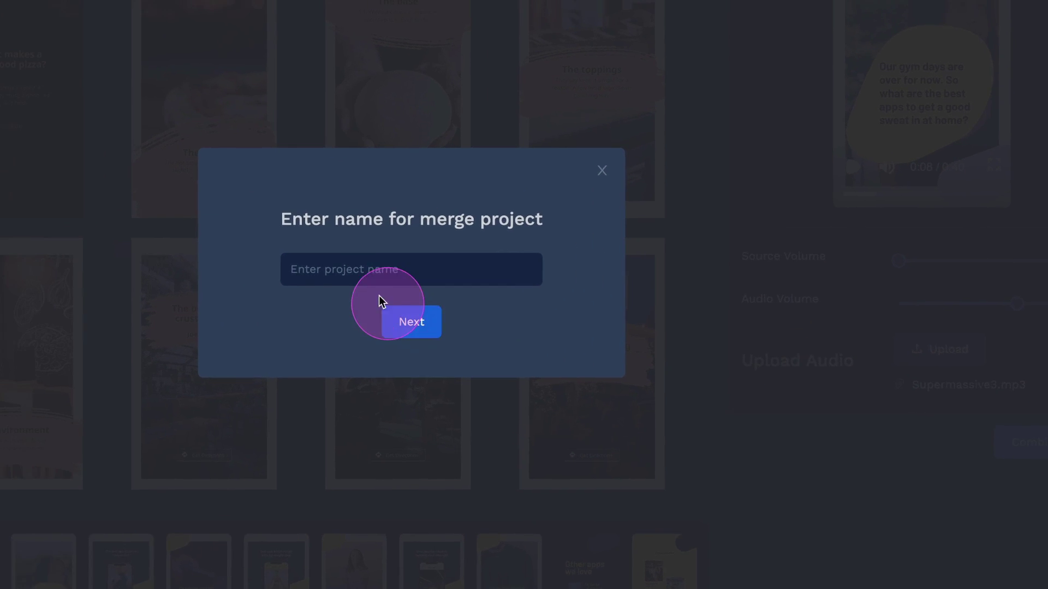
{"action": "left_click", "coordinate": [240, 251]}
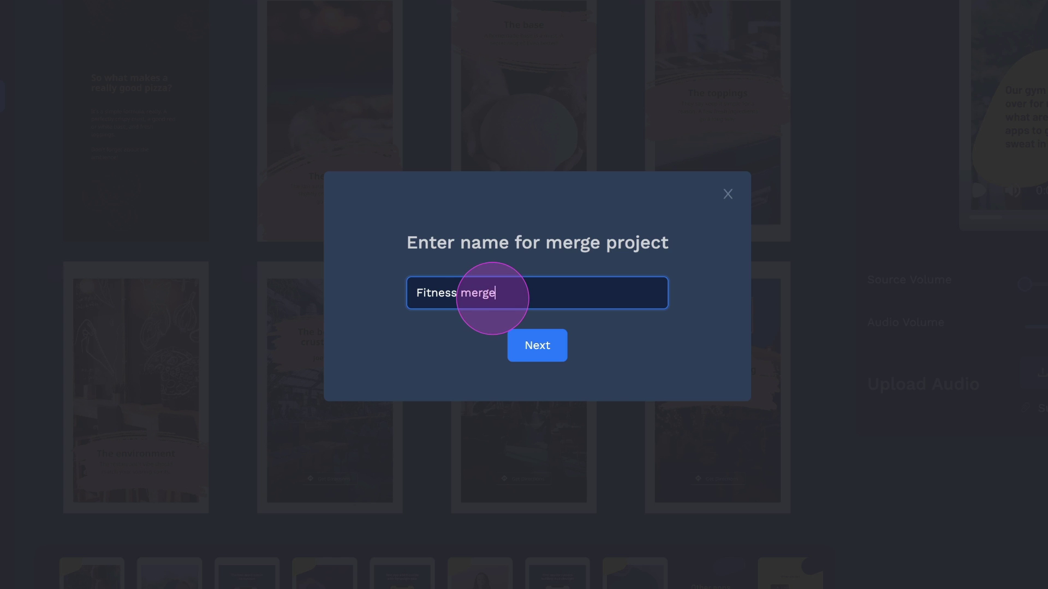
{"action": "left_click", "coordinate": [528, 344]}
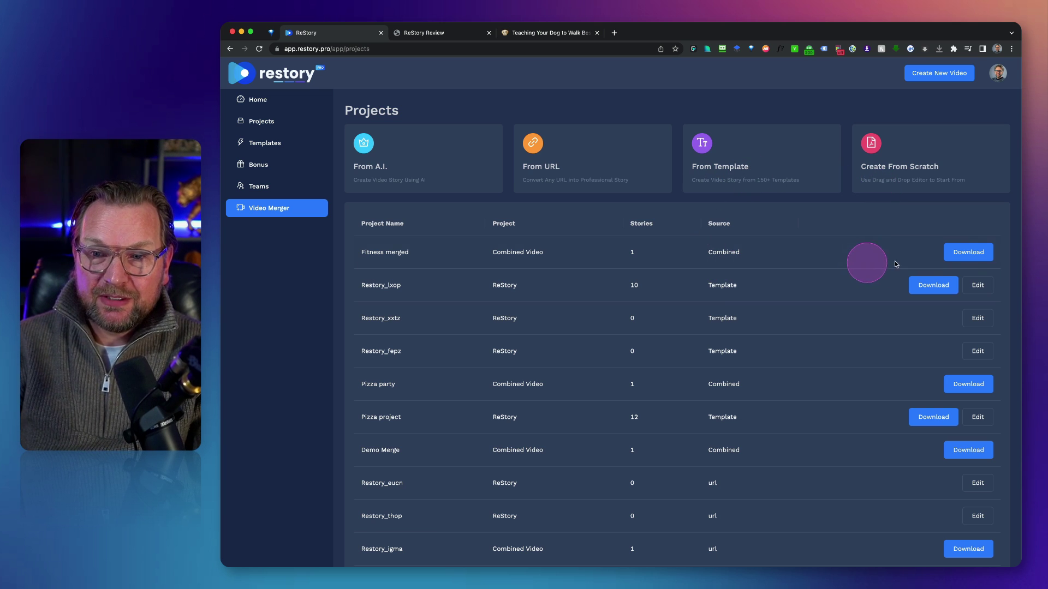
- Open the Fitness merged project's rendered video, watch it and replay its opening, then close the video and its download list
{"action": "left_click", "coordinate": [966, 252]}
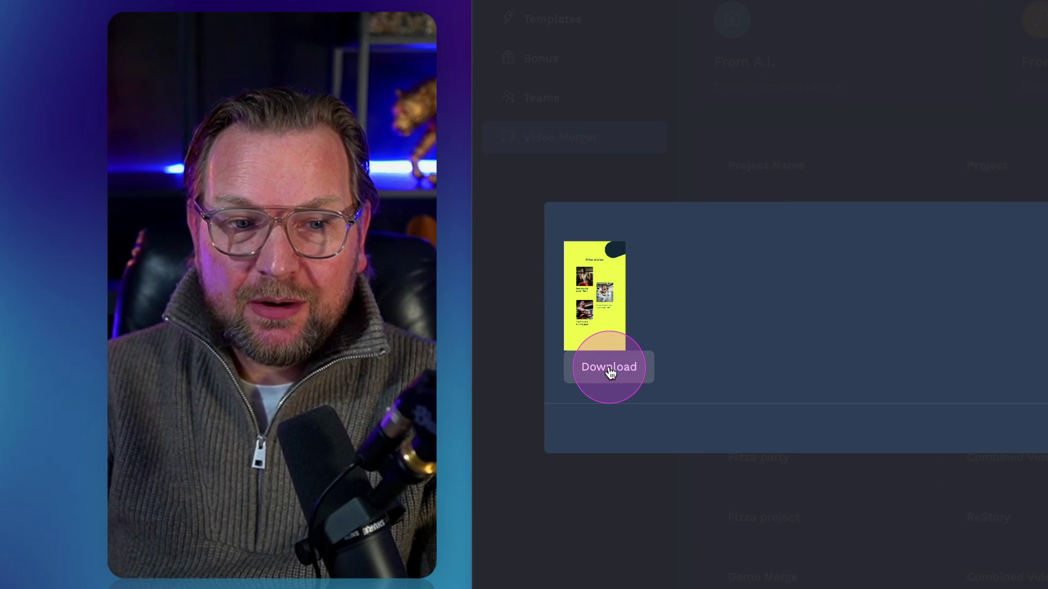
{"action": "left_click", "coordinate": [610, 371]}
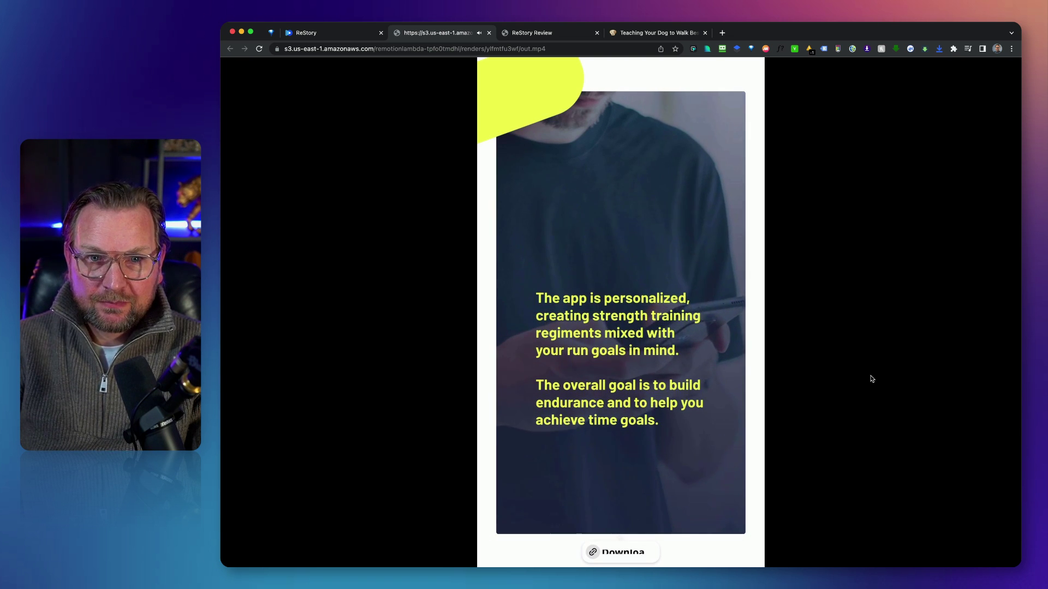
{"action": "left_click", "coordinate": [871, 377]}
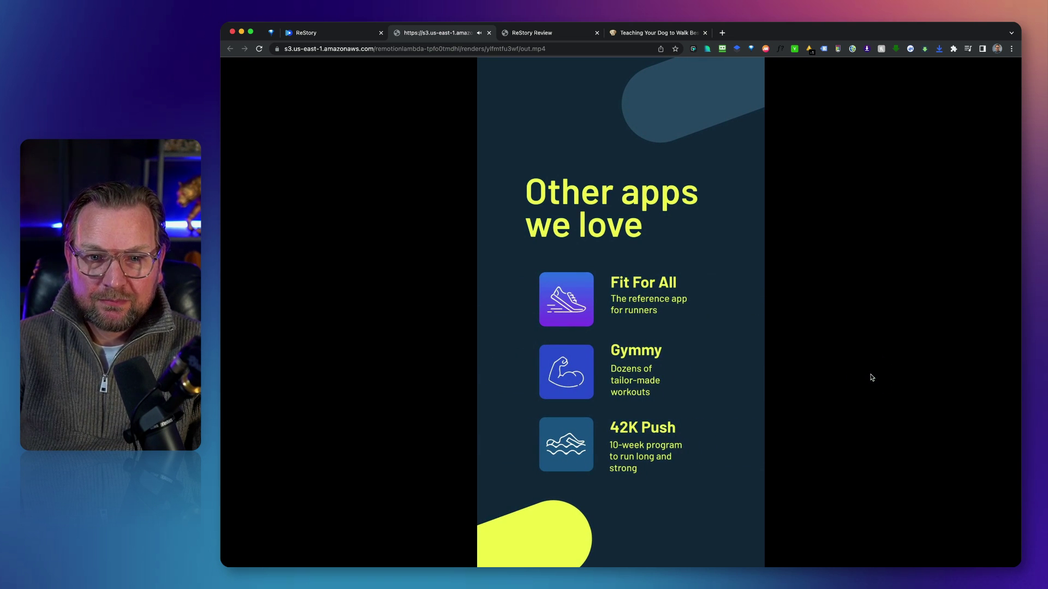
{"action": "left_click", "coordinate": [870, 377]}
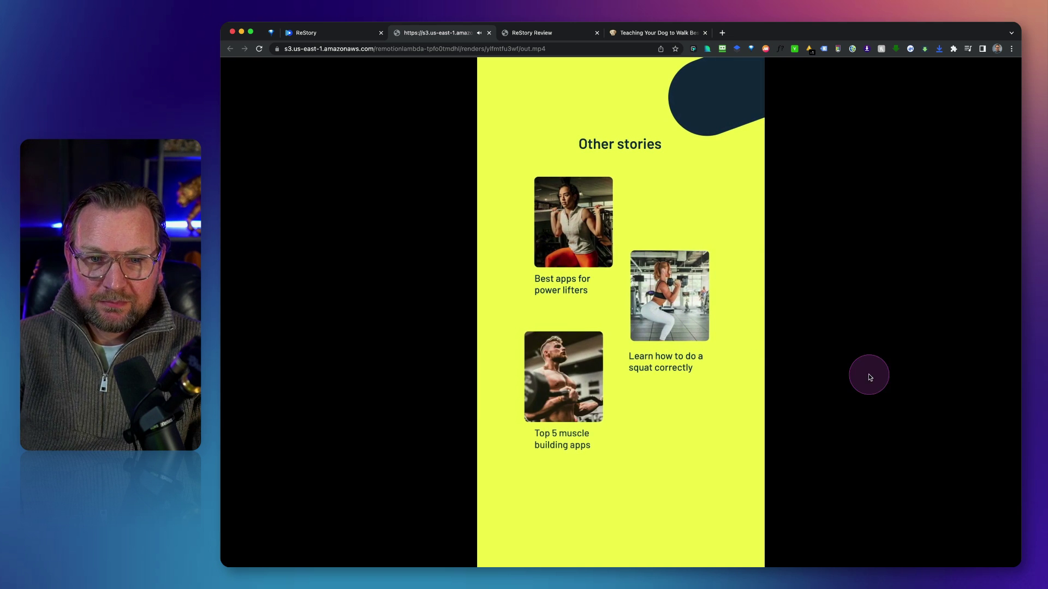
{"action": "left_click", "coordinate": [488, 543]}
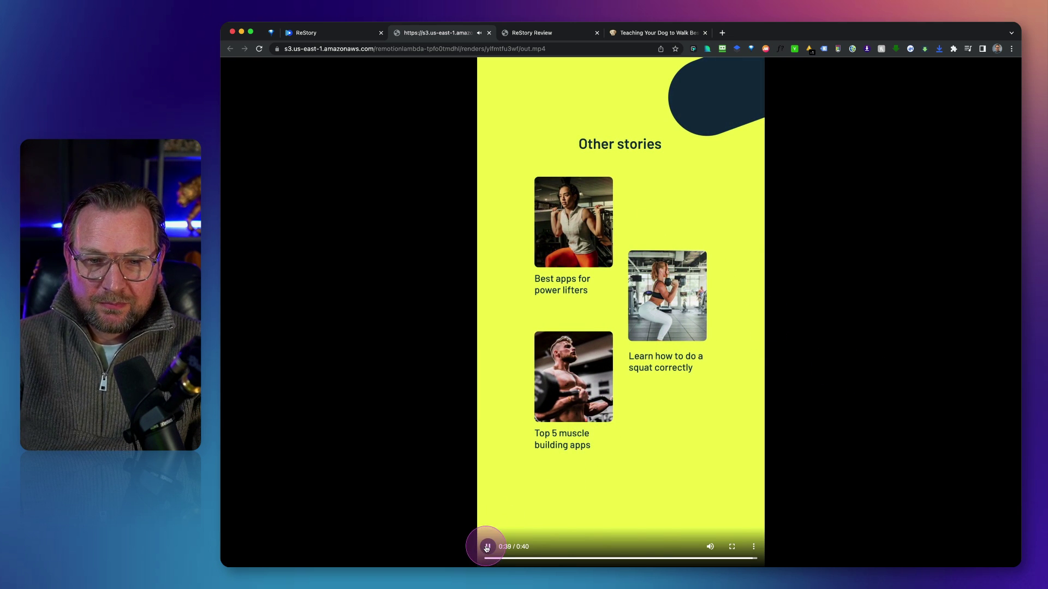
{"action": "left_click", "coordinate": [486, 547]}
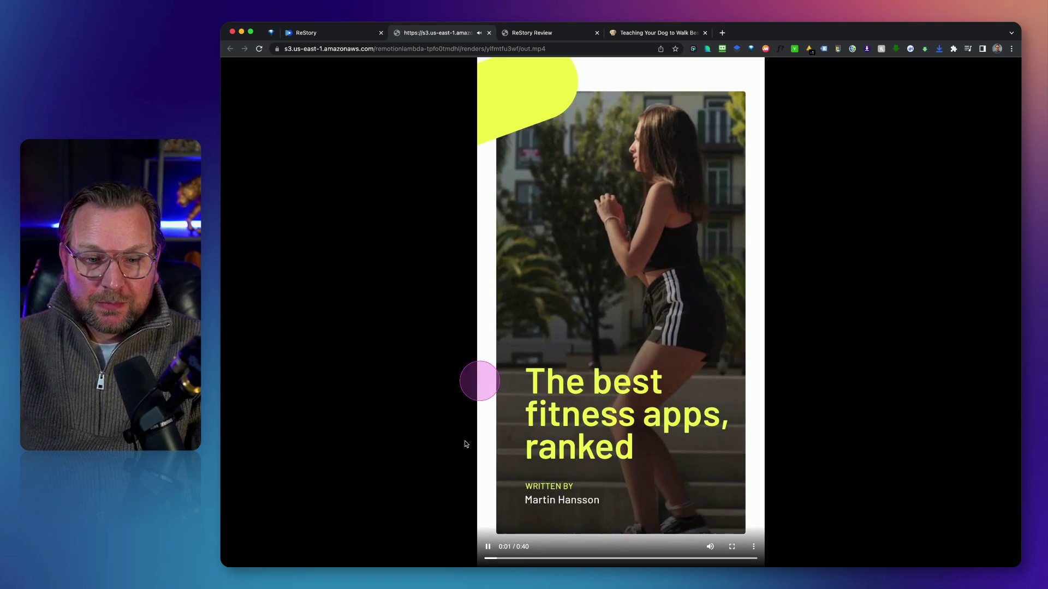
{"action": "left_click", "coordinate": [487, 546]}
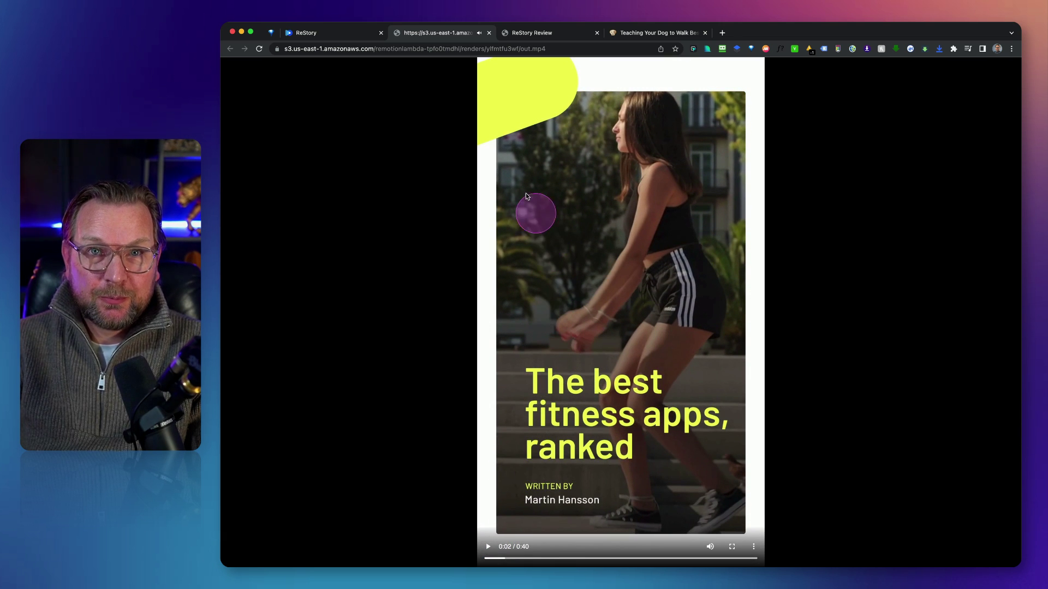
{"action": "left_click", "coordinate": [489, 33]}
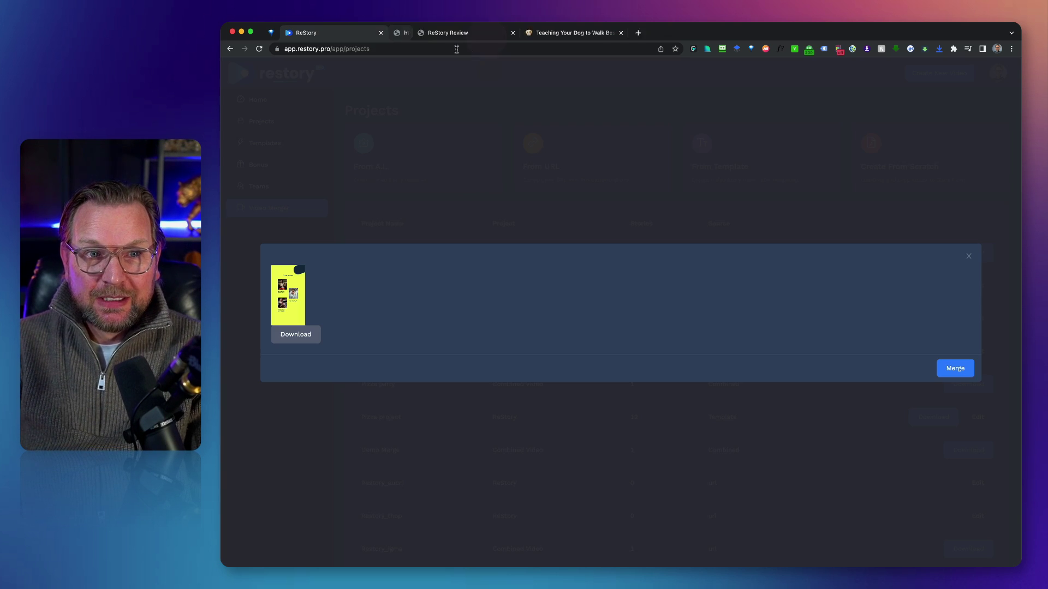
{"action": "left_click", "coordinate": [407, 131]}
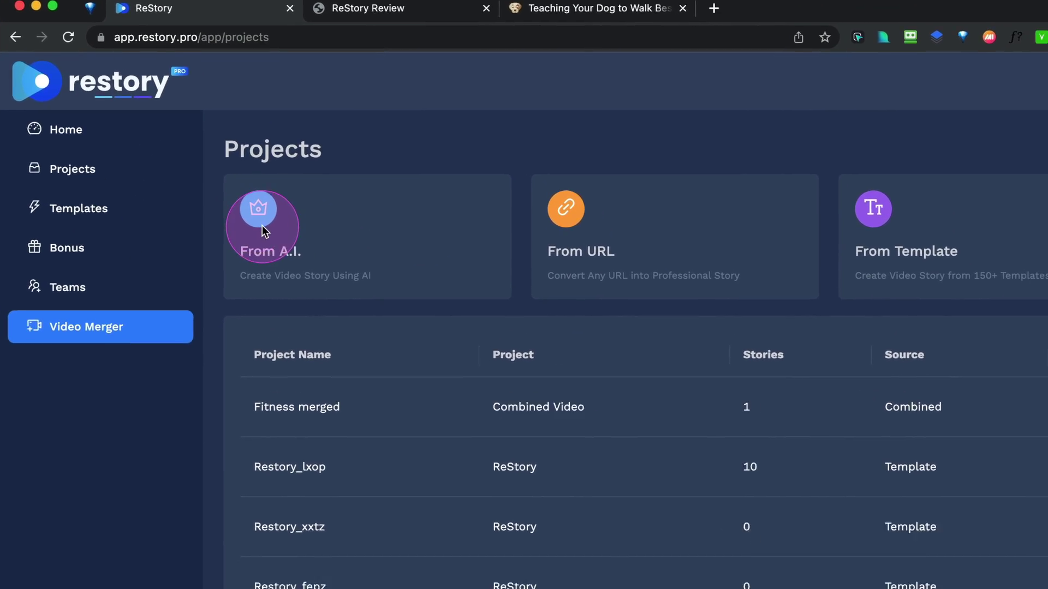
- Generate AI video ideas from the keyword Fitness and look over the suggested titles, such as 10 Minute Cardio Workout
{"action": "left_click", "coordinate": [291, 255]}
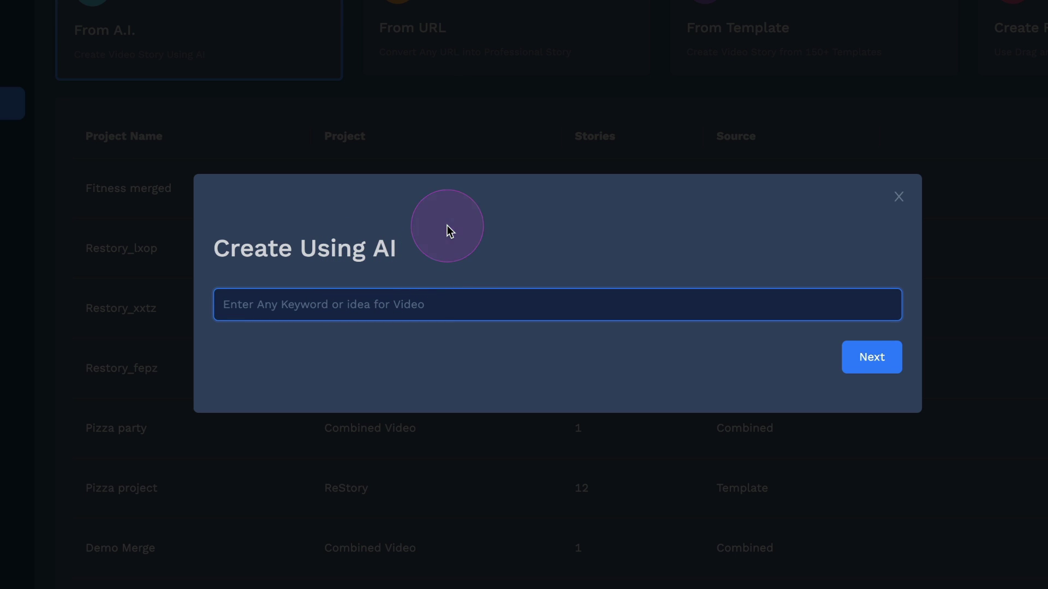
{"action": "type", "text": "Fitness"}
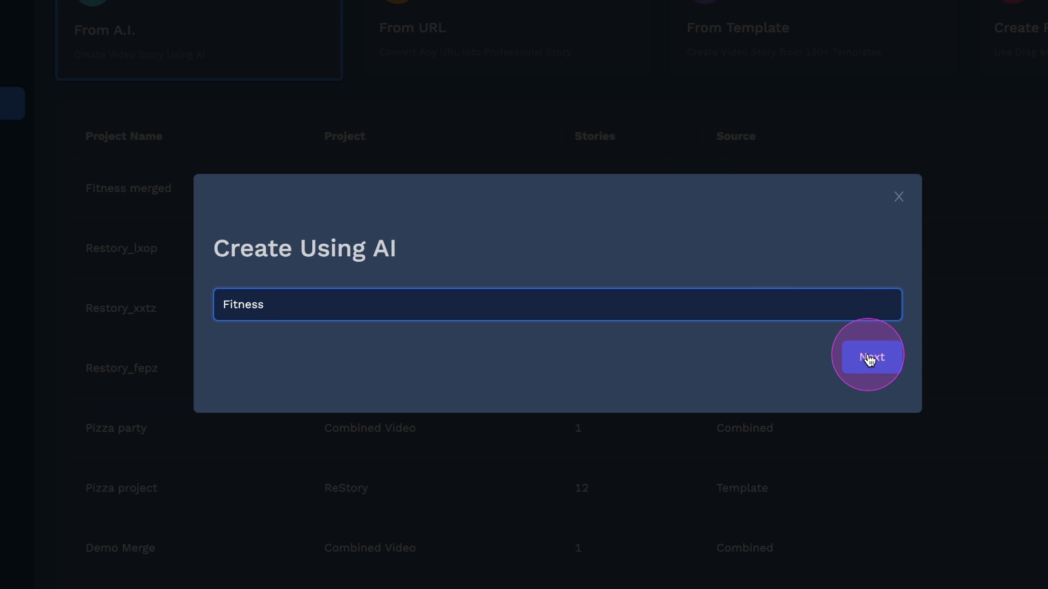
{"action": "left_click", "coordinate": [869, 358]}
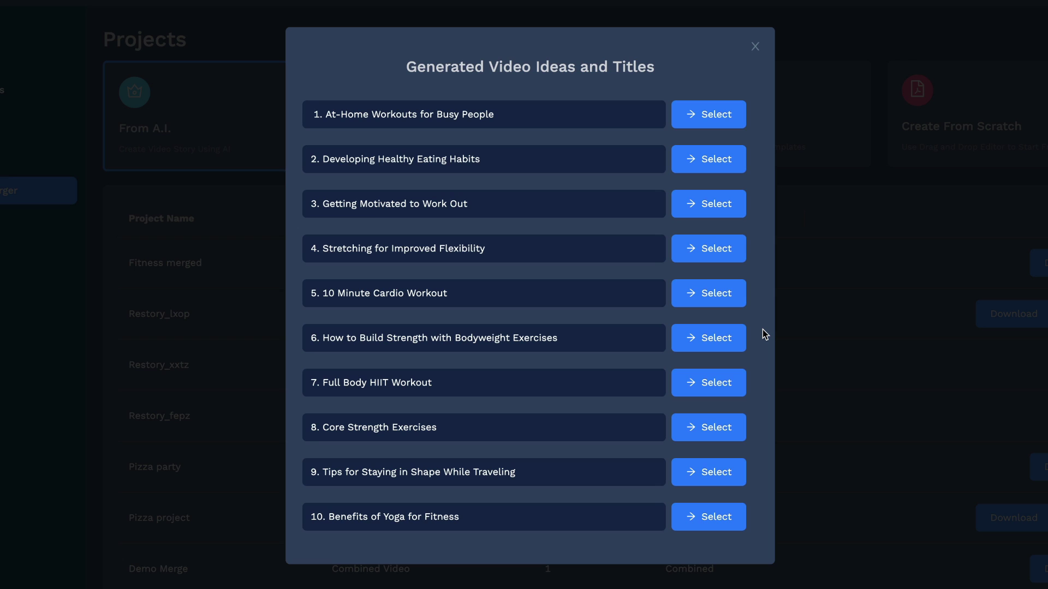
{"action": "left_click", "coordinate": [404, 297]}
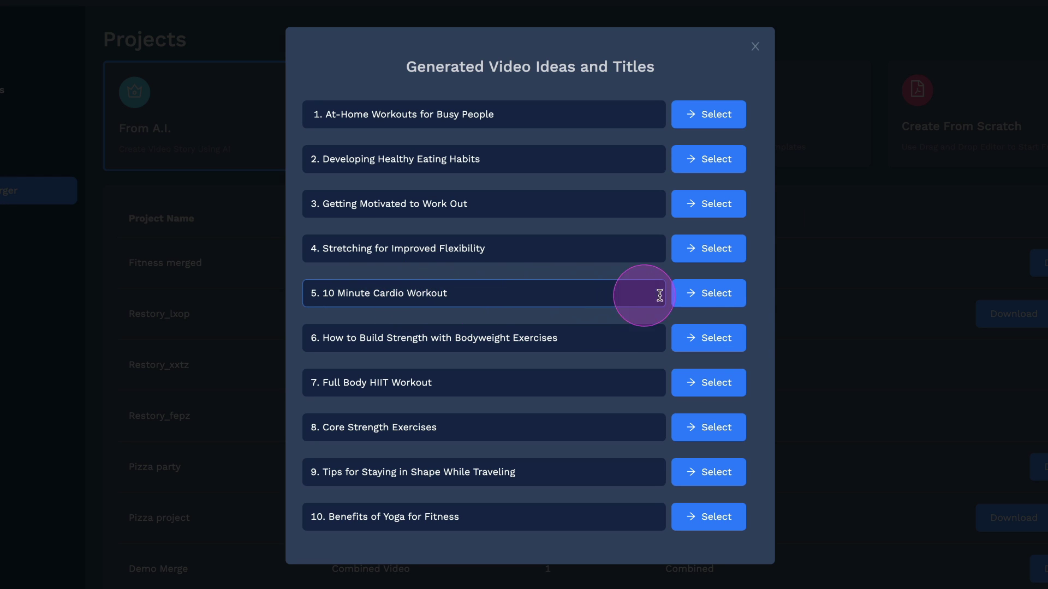
{"action": "left_click", "coordinate": [713, 297]}
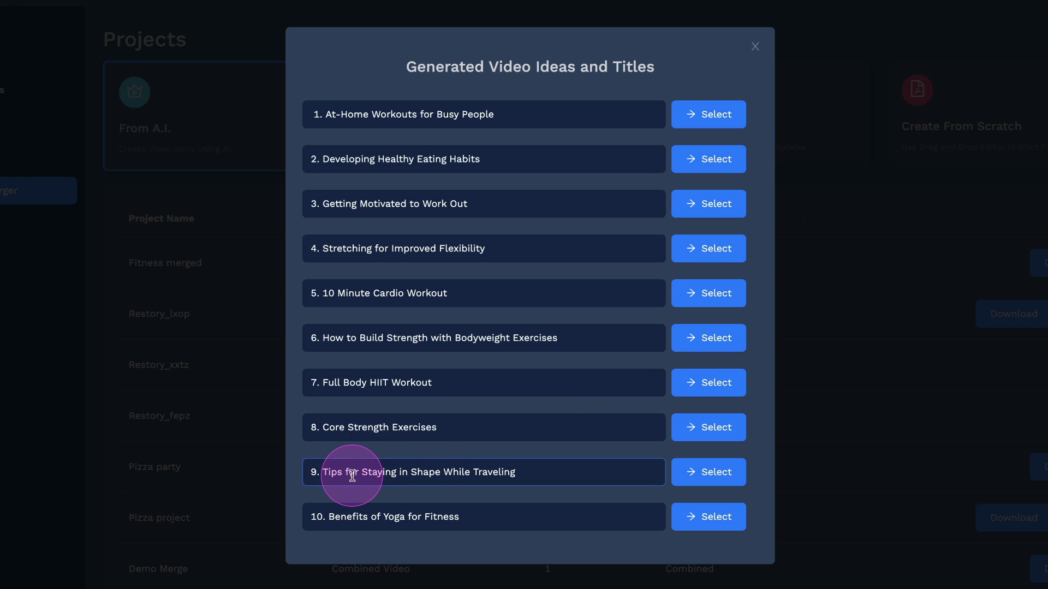
- Create a story from the 10 Minute Cardio Workout idea and send its script to the storyboard with the purple template style
{"action": "left_click", "coordinate": [382, 517]}
{"action": "left_click", "coordinate": [694, 293]}
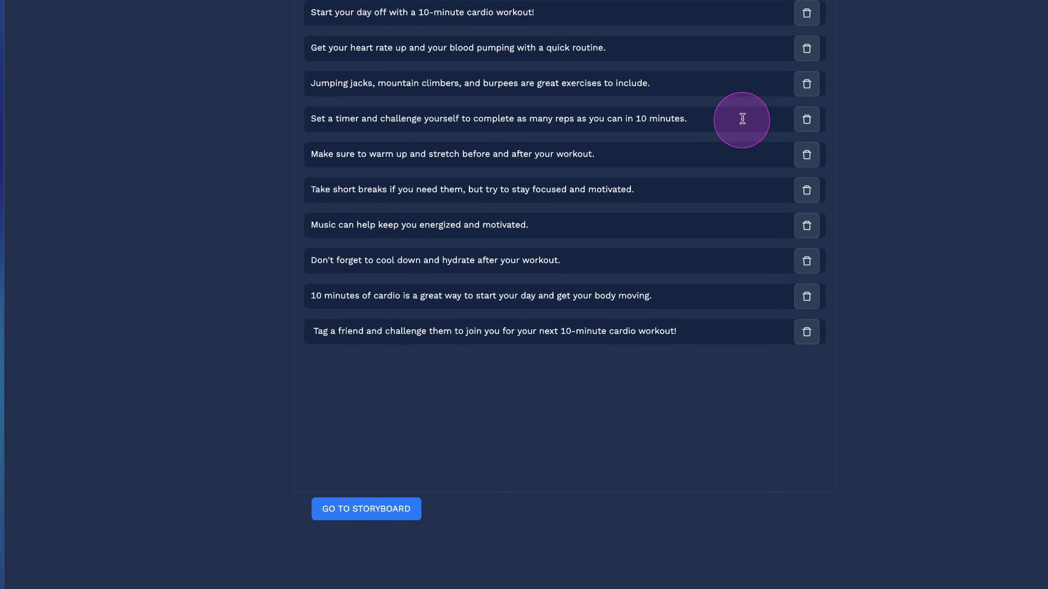
{"action": "left_click", "coordinate": [382, 485]}
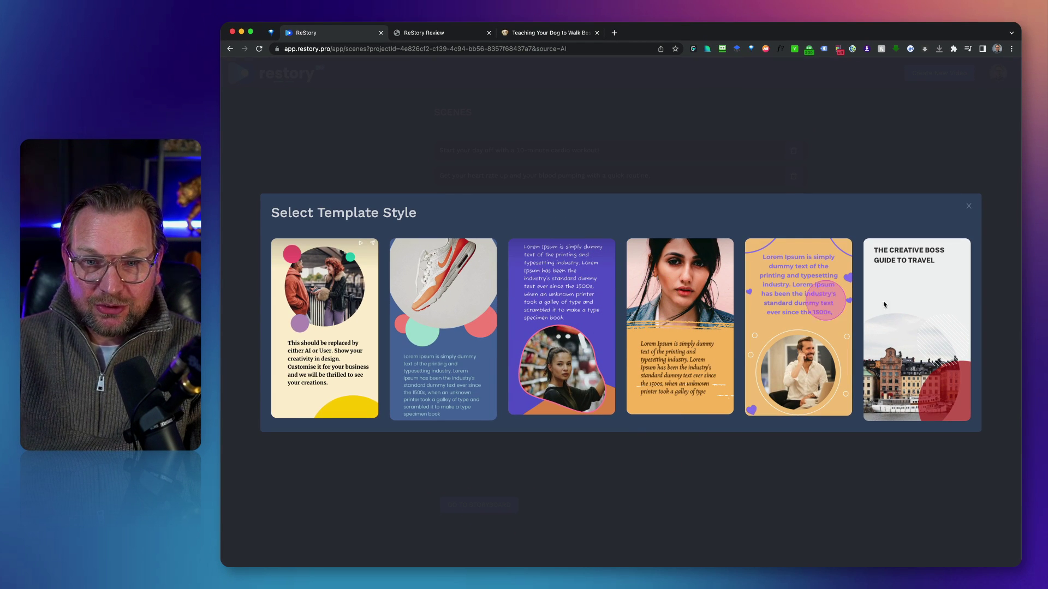
{"action": "left_click", "coordinate": [548, 329]}
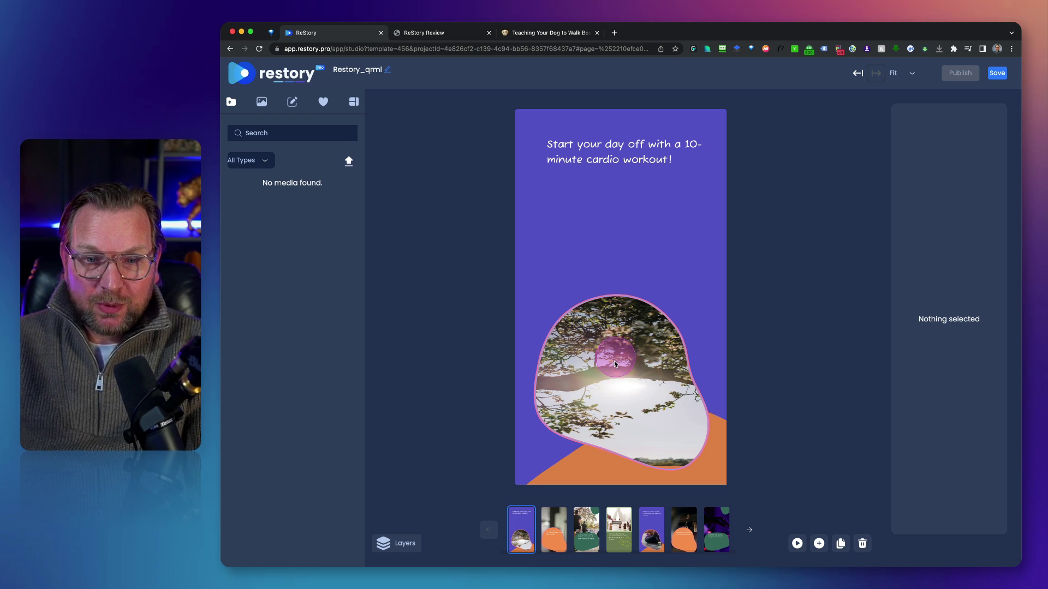
- Nudge the tree photo on the first page slightly downward, then open its crop and leave it
{"action": "left_click", "coordinate": [614, 364]}
{"action": "mouse_move", "coordinate": [615, 380]}
{"action": "left_mouse_down"}
{"action": "mouse_move", "coordinate": [627, 372]}
{"action": "mouse_move", "coordinate": [617, 366]}
{"action": "left_mouse_up"}
{"action": "double_click", "coordinate": [617, 376]}
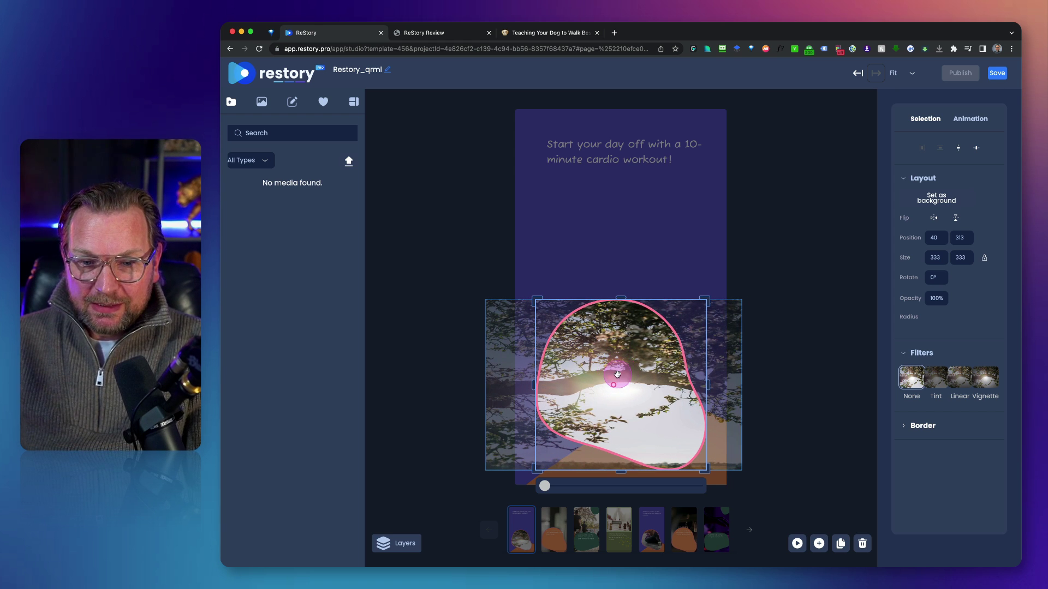
{"action": "left_click", "coordinate": [627, 245]}
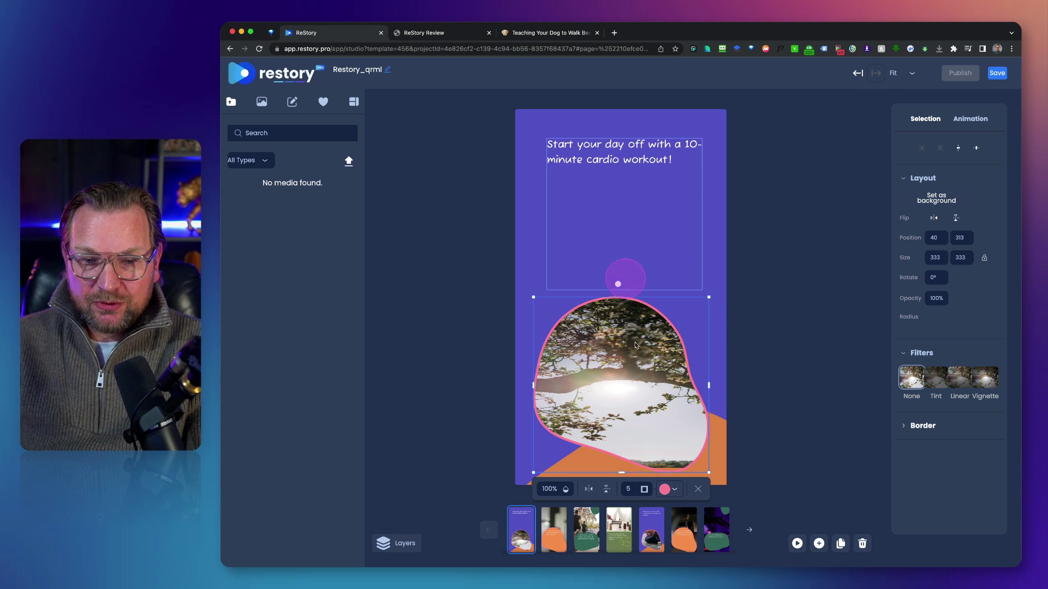
- View the third, fourth and fifth pages and try to shift the photo inside the fifth page's rounded shape
{"action": "left_click", "coordinate": [586, 528]}
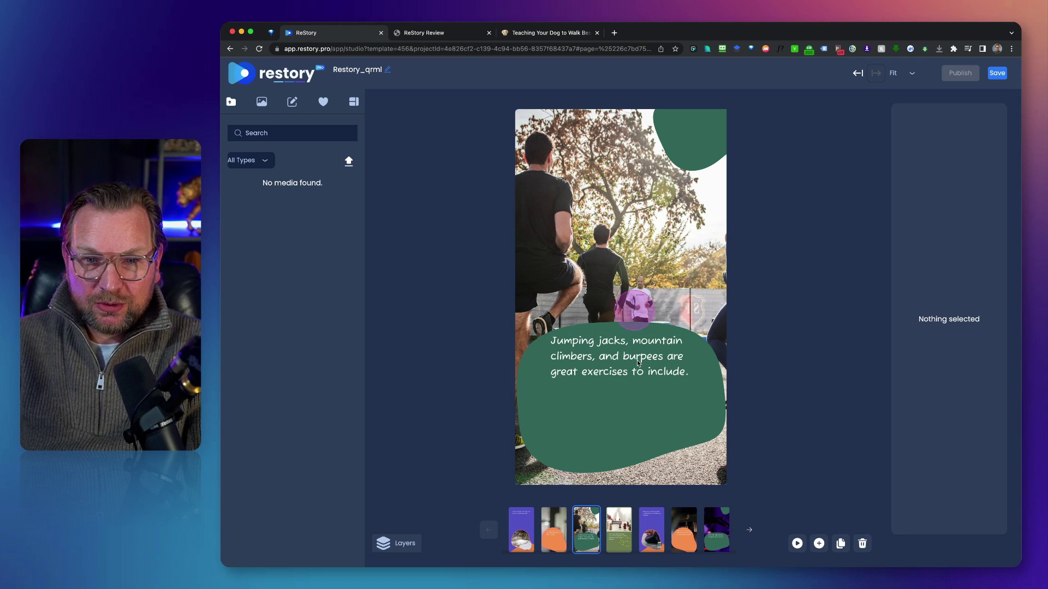
{"action": "left_click", "coordinate": [622, 529]}
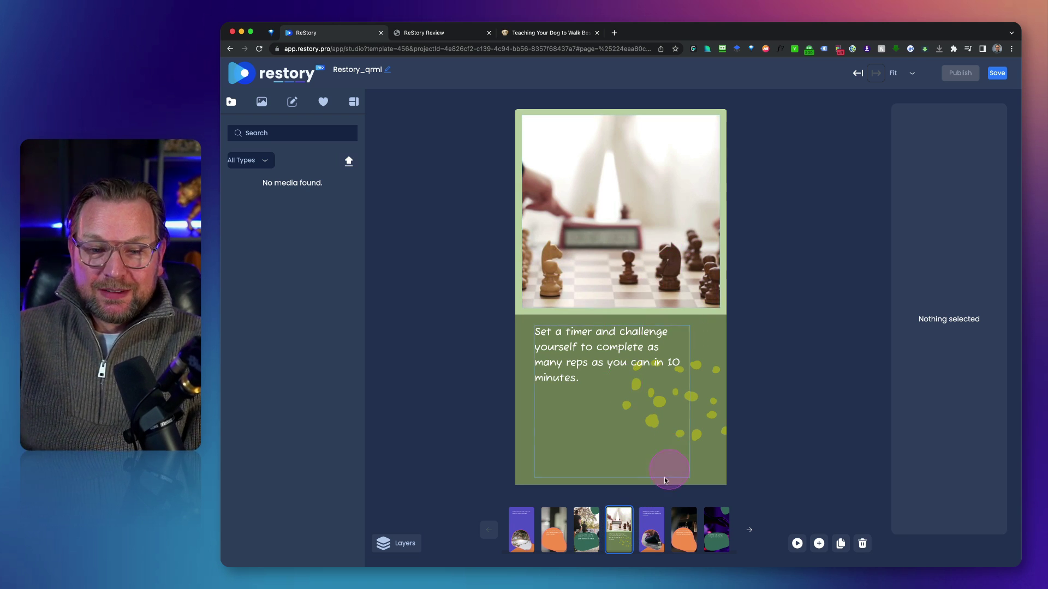
{"action": "left_click", "coordinate": [652, 527]}
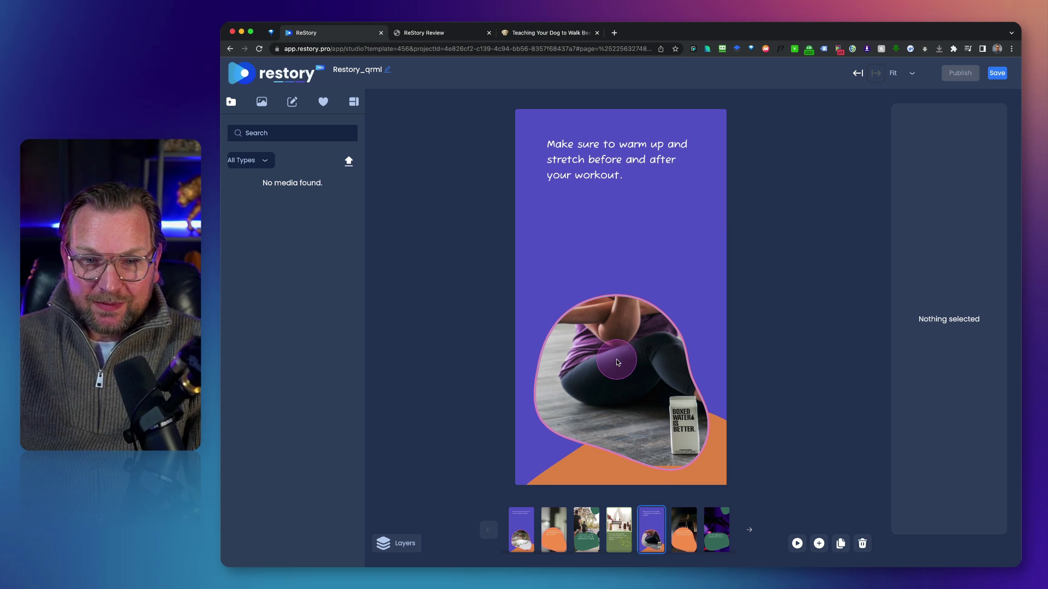
{"action": "double_click", "coordinate": [600, 388]}
{"action": "left_click_drag", "start_coordinate": [630, 375], "coordinate": [630, 318]}
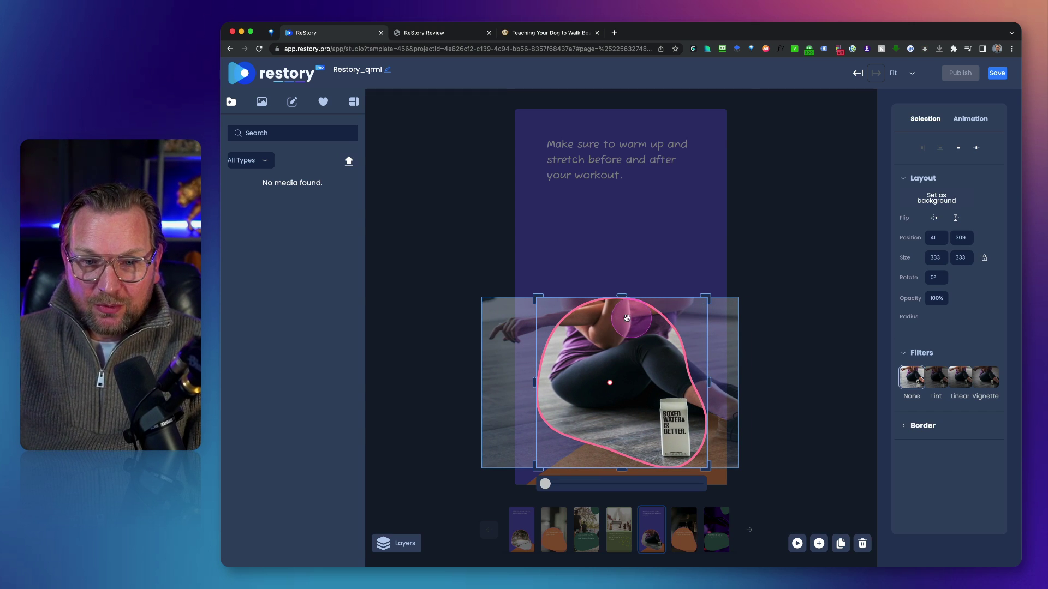
{"action": "left_click", "coordinate": [505, 538]}
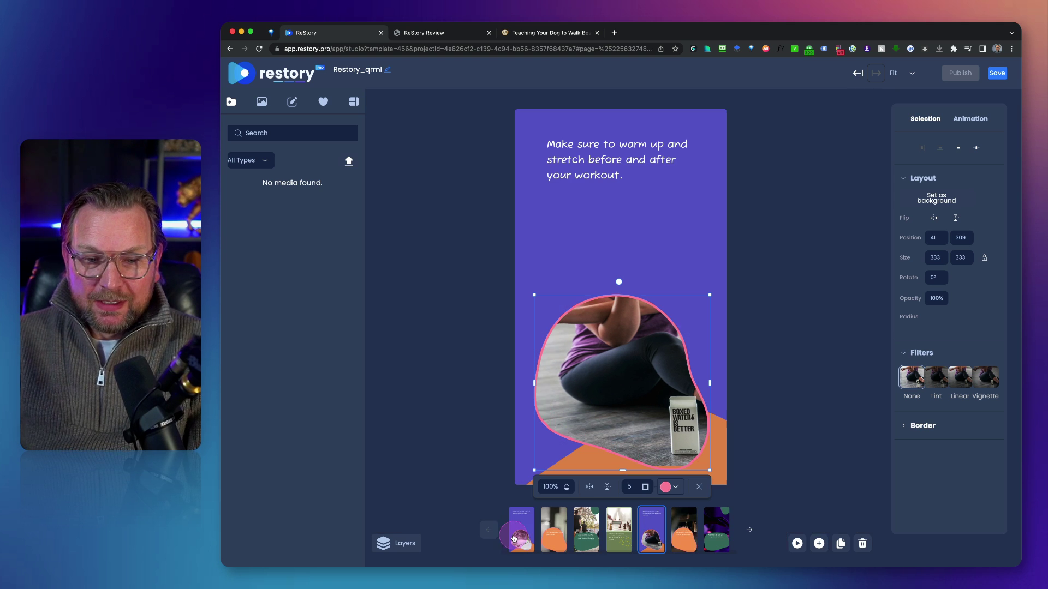
- Search the stock images for fitness and place the desert balance-pose photo into the fifth page's rounded shape
{"action": "left_click", "coordinate": [262, 102]}
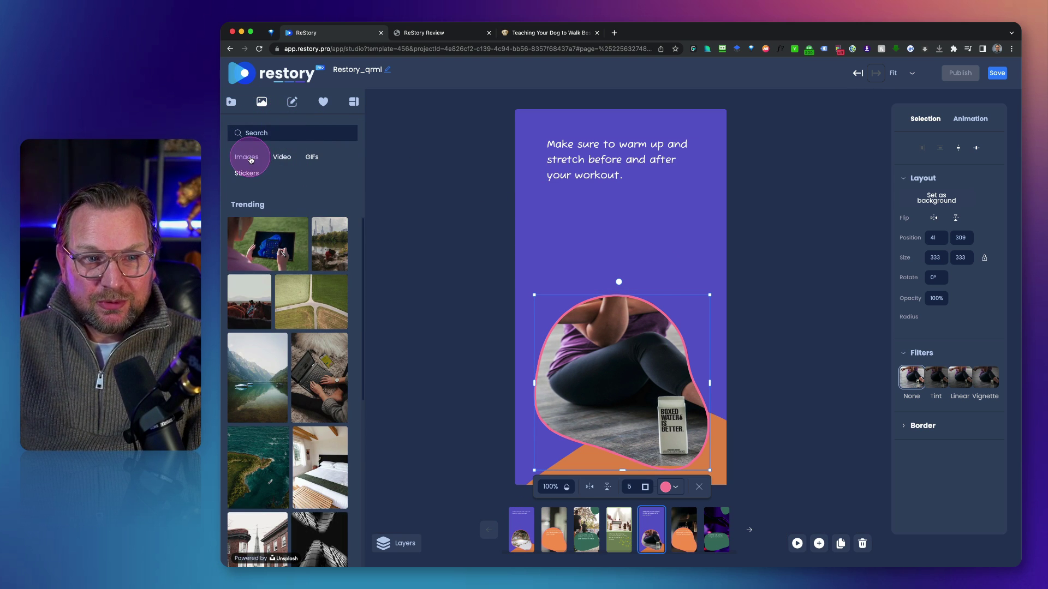
{"action": "left_click", "coordinate": [281, 134]}
{"action": "type", "text": "fitness"}
{"action": "key", "text": "Return"}
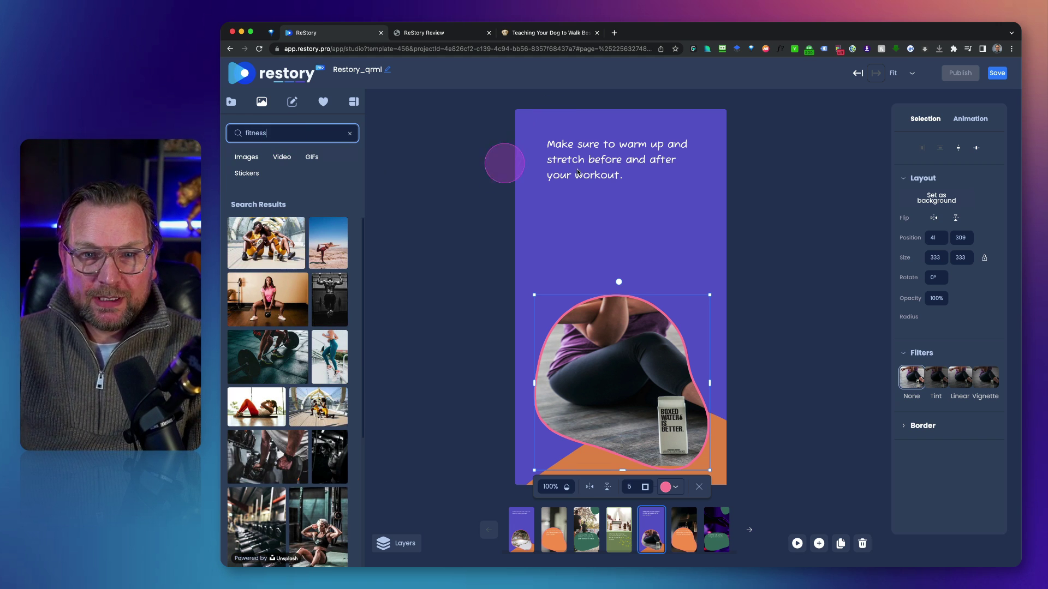
{"action": "mouse_move", "coordinate": [335, 251]}
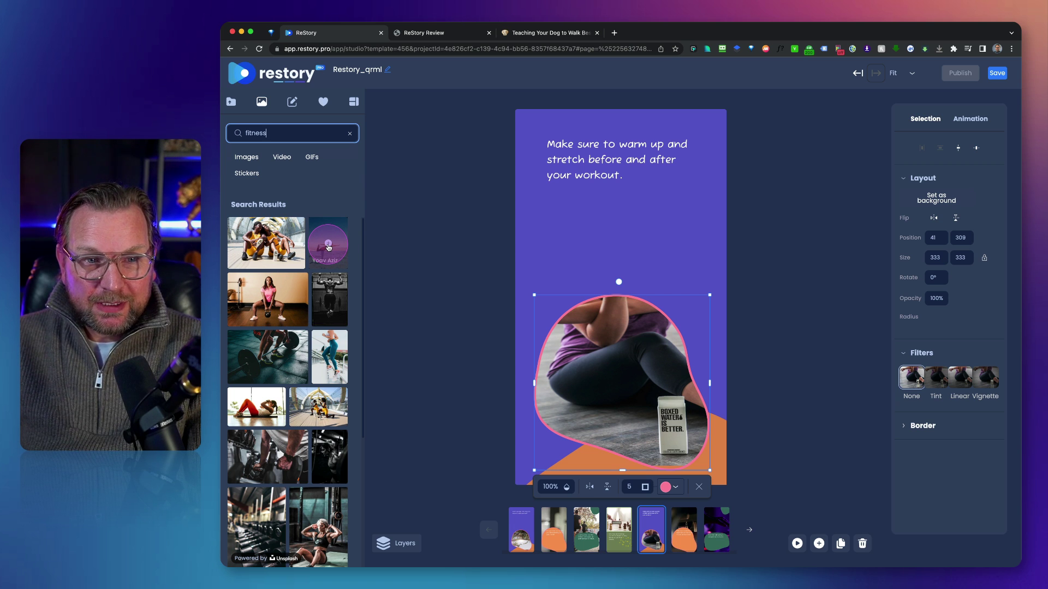
{"action": "left_click", "coordinate": [328, 244]}
{"action": "left_click", "coordinate": [342, 261]}
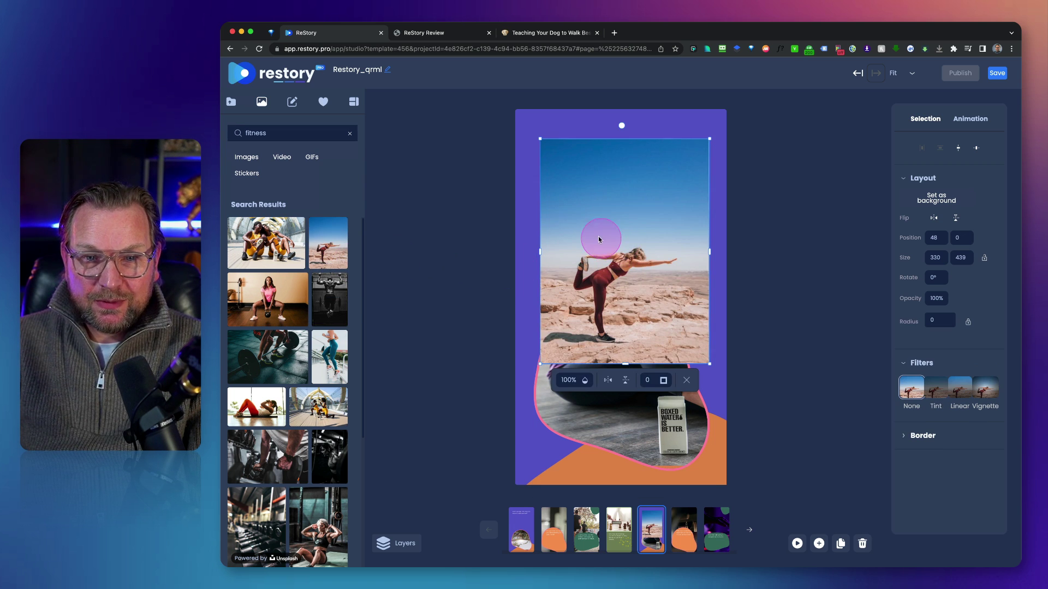
{"action": "left_click_drag", "start_coordinate": [562, 227], "coordinate": [558, 326]}
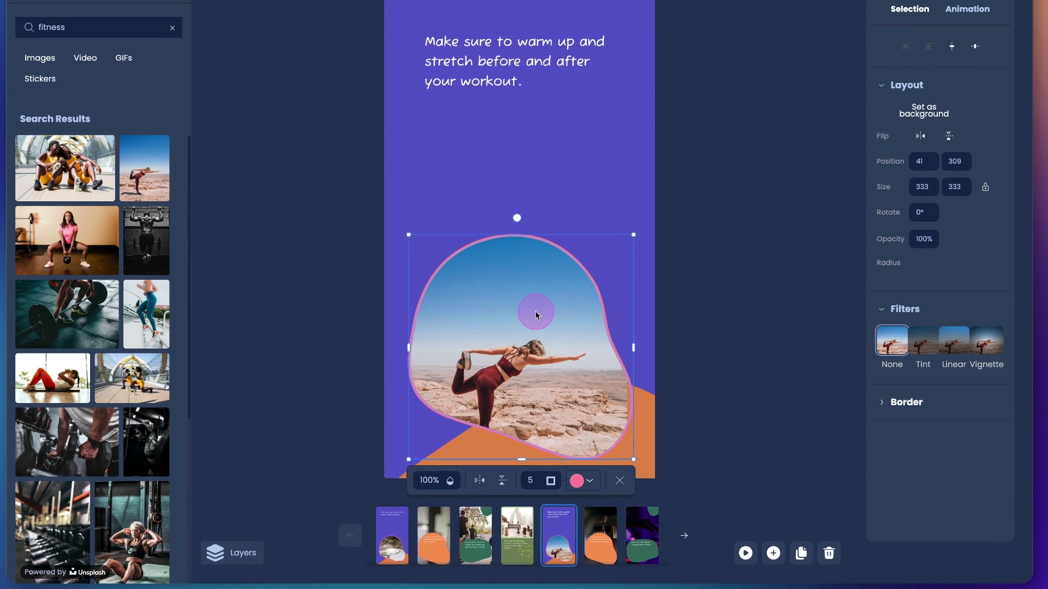
- Shift the balance-pose photo up within its shape so the woman's whole body fits inside the frame
{"action": "double_click", "coordinate": [603, 344]}
{"action": "left_click_drag", "start_coordinate": [533, 317], "coordinate": [535, 281]}
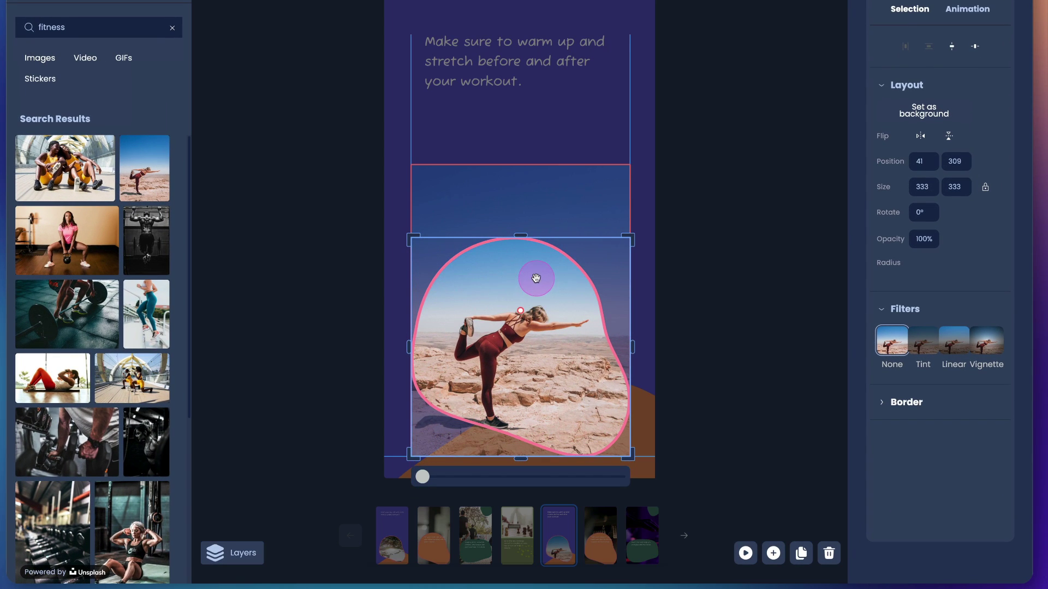
{"action": "left_click", "coordinate": [587, 108]}
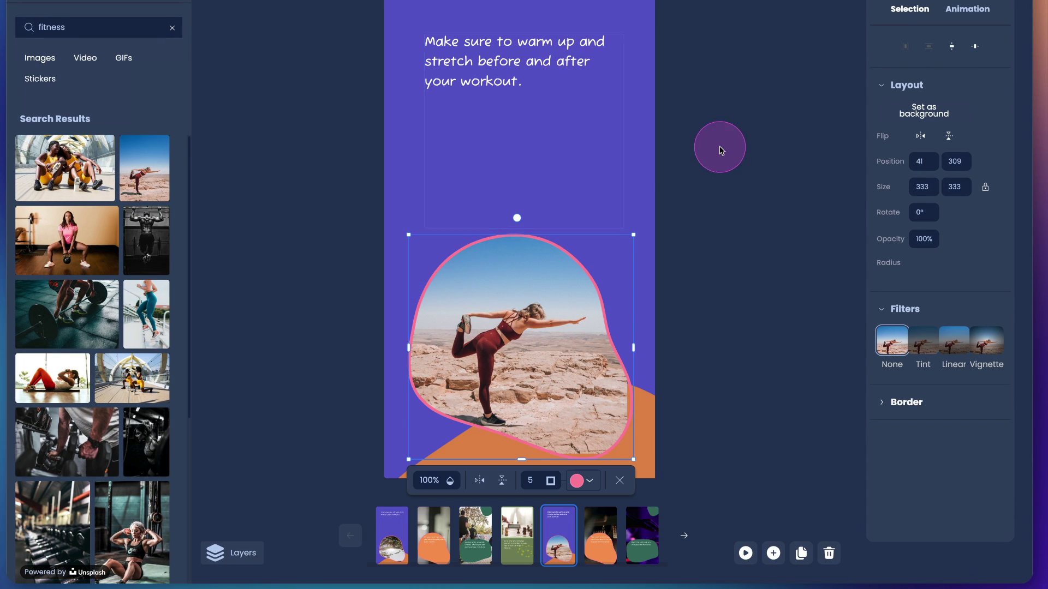
{"action": "left_click", "coordinate": [729, 148]}
- Browse the fitness stock videos and set the 0:17 concrete-steps workout clip as the second page's background
{"action": "left_click", "coordinate": [434, 537]}
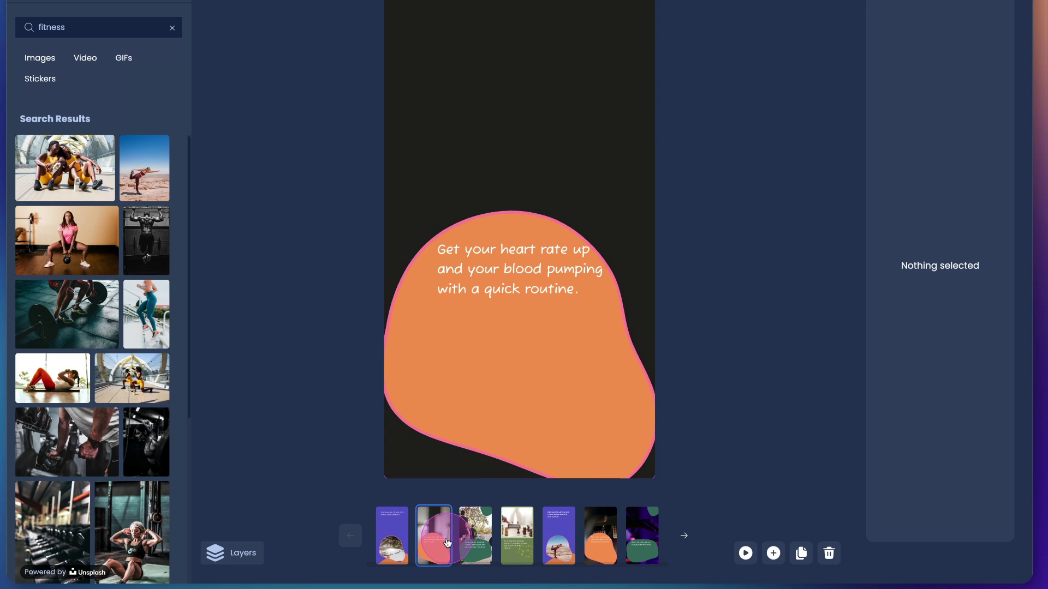
{"action": "left_click", "coordinate": [85, 58]}
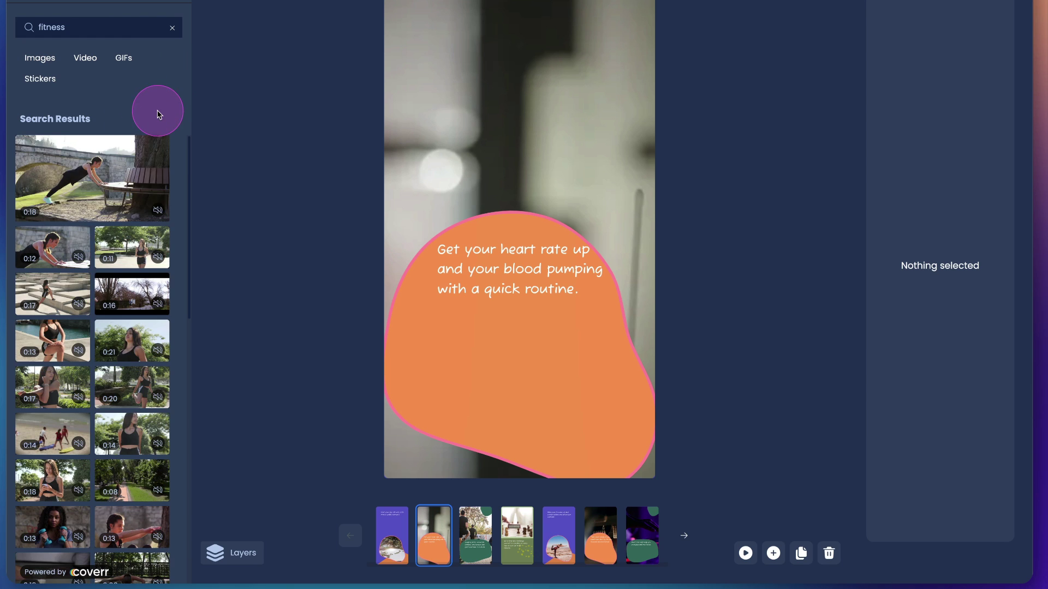
{"action": "scroll", "coordinate": [144, 293], "scroll_direction": "down", "scroll_amount": 1}
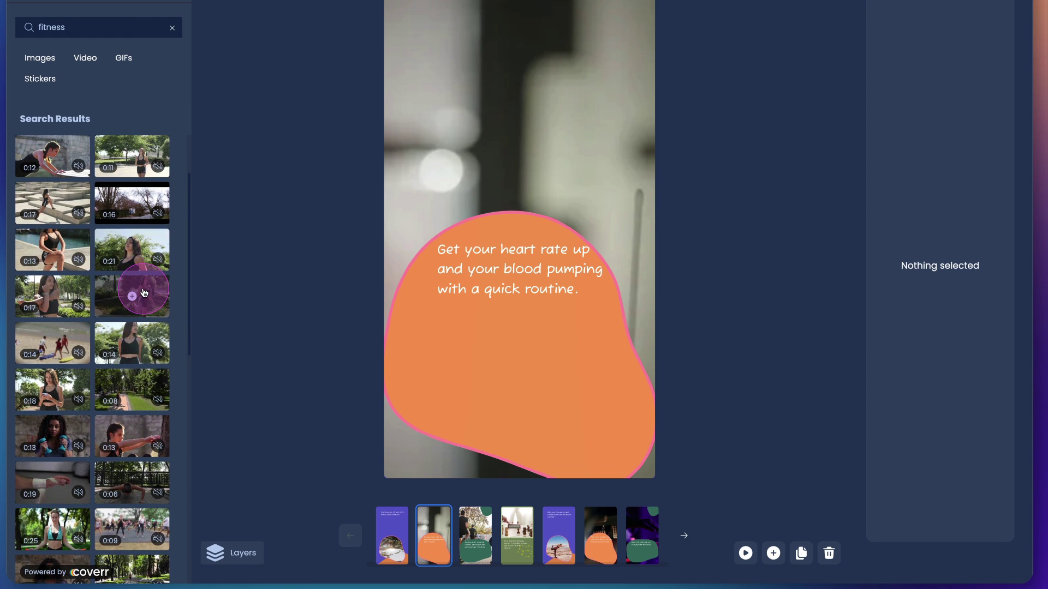
{"action": "scroll", "coordinate": [140, 258], "scroll_direction": "down", "scroll_amount": 10}
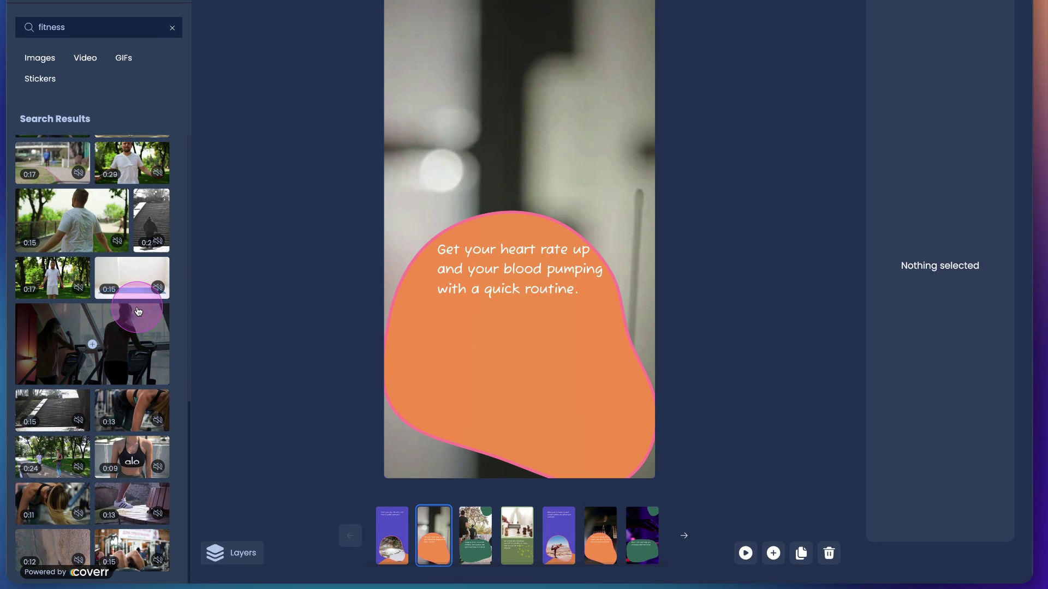
{"action": "scroll", "coordinate": [126, 335], "scroll_direction": "down", "scroll_amount": 1}
{"action": "scroll", "coordinate": [125, 336], "scroll_direction": "down", "scroll_amount": 4}
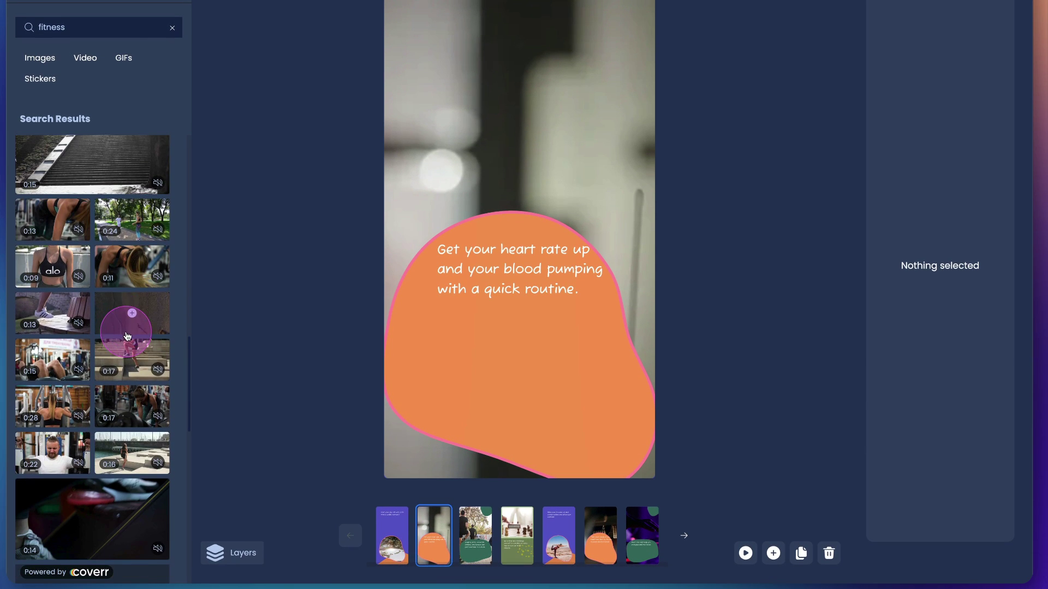
{"action": "left_click", "coordinate": [133, 362]}
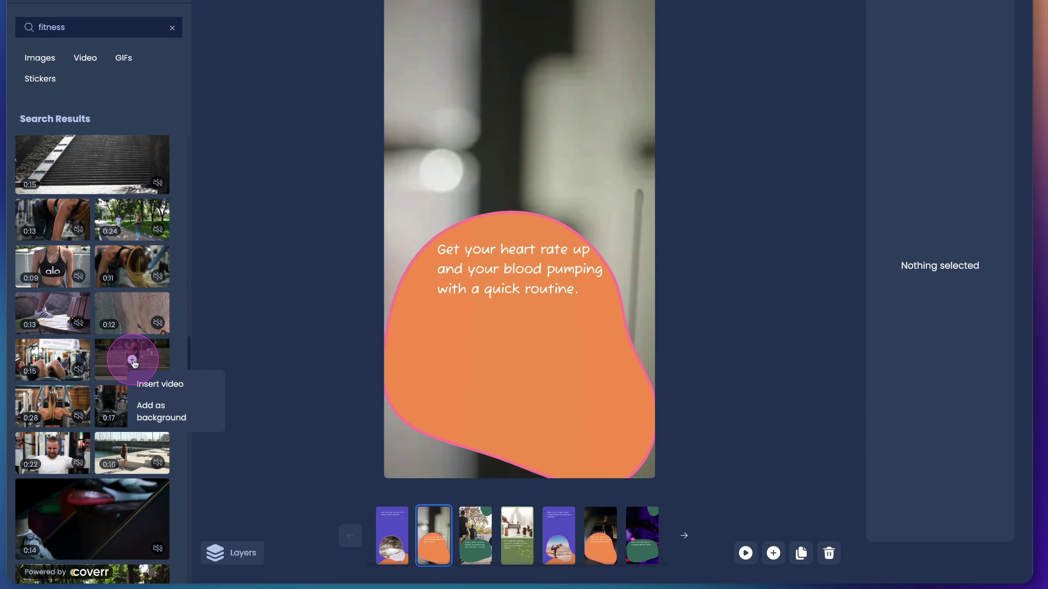
{"action": "left_click", "coordinate": [148, 411]}
- Move the second page's orange shape down to position 18, 363 and its text to position 86, 449
{"action": "left_click", "coordinate": [500, 342]}
{"action": "left_click", "coordinate": [465, 346]}
{"action": "left_click", "coordinate": [415, 341]}
{"action": "left_click_drag", "start_coordinate": [414, 341], "coordinate": [431, 489]}
{"action": "left_click_drag", "start_coordinate": [542, 342], "coordinate": [564, 437]}
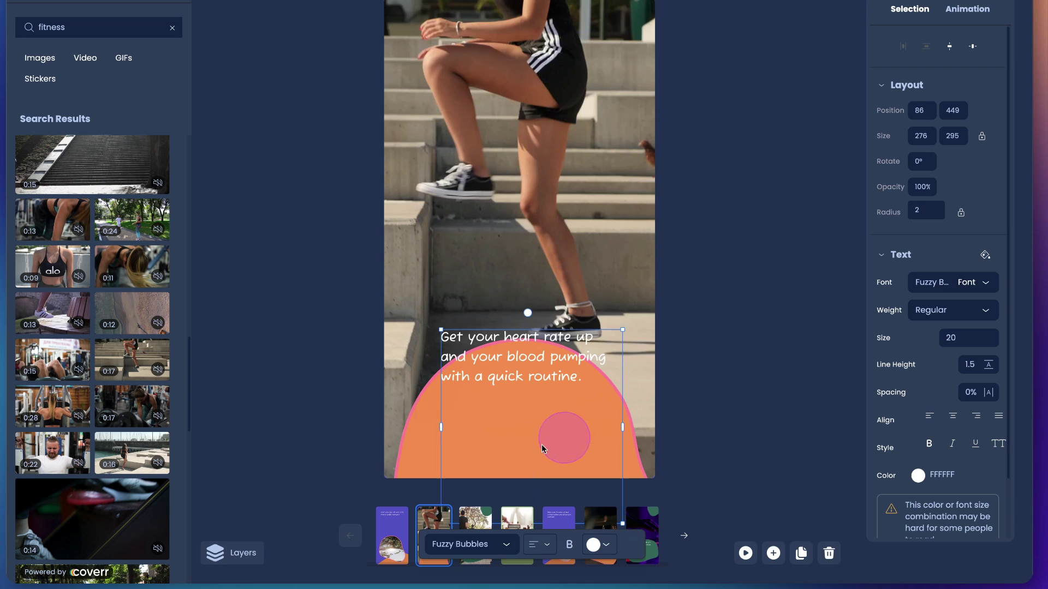
{"action": "left_click_drag", "start_coordinate": [423, 430], "coordinate": [411, 379]}
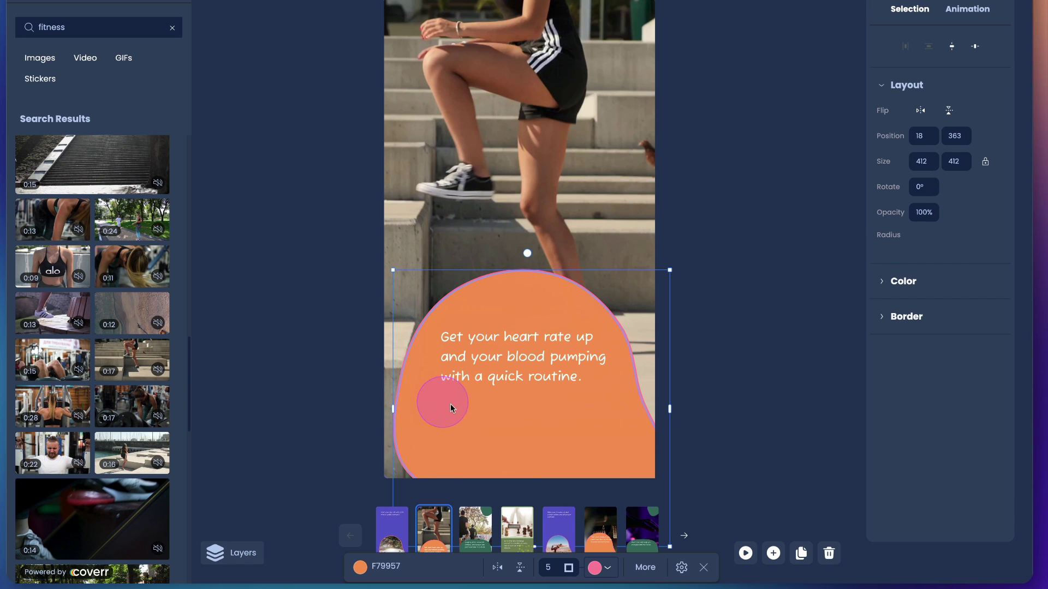
{"action": "left_click", "coordinate": [508, 224]}
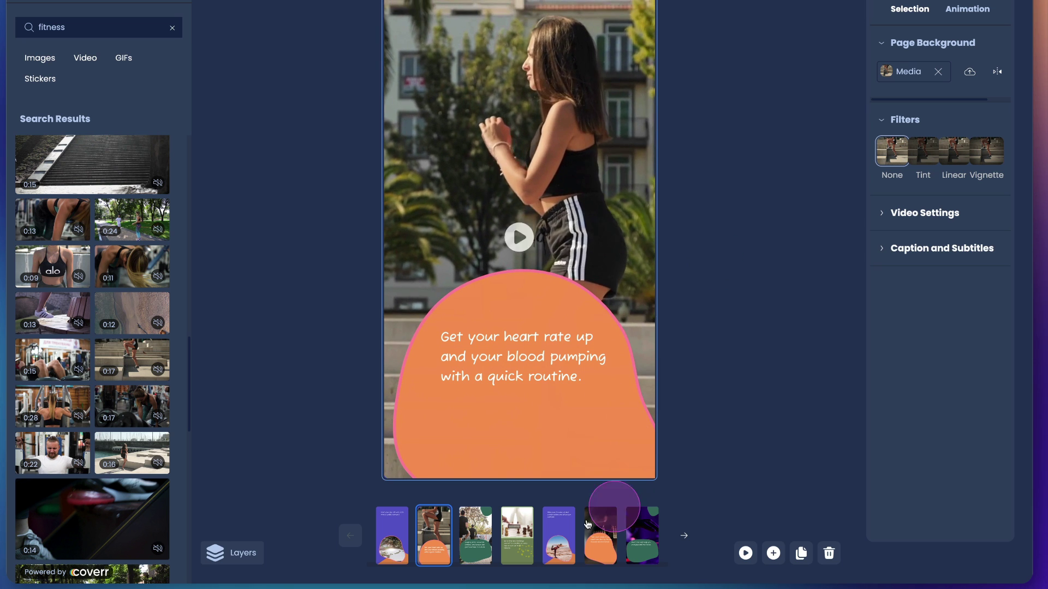
- Lower the jumping jacks text and the large green shape behind it on the third page
{"action": "left_click", "coordinate": [483, 542]}
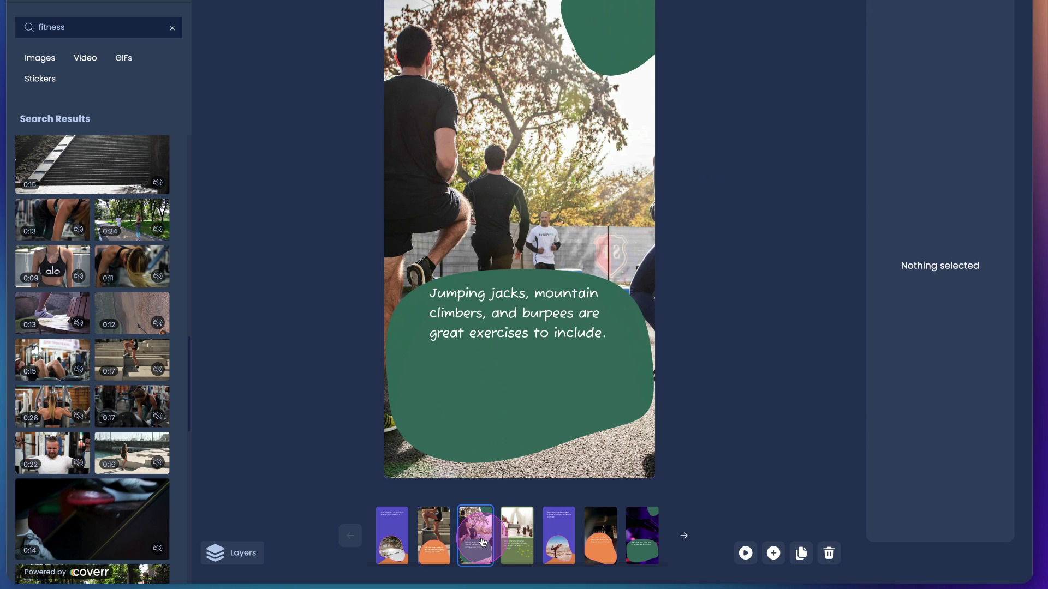
{"action": "left_click_drag", "start_coordinate": [583, 358], "coordinate": [578, 445]}
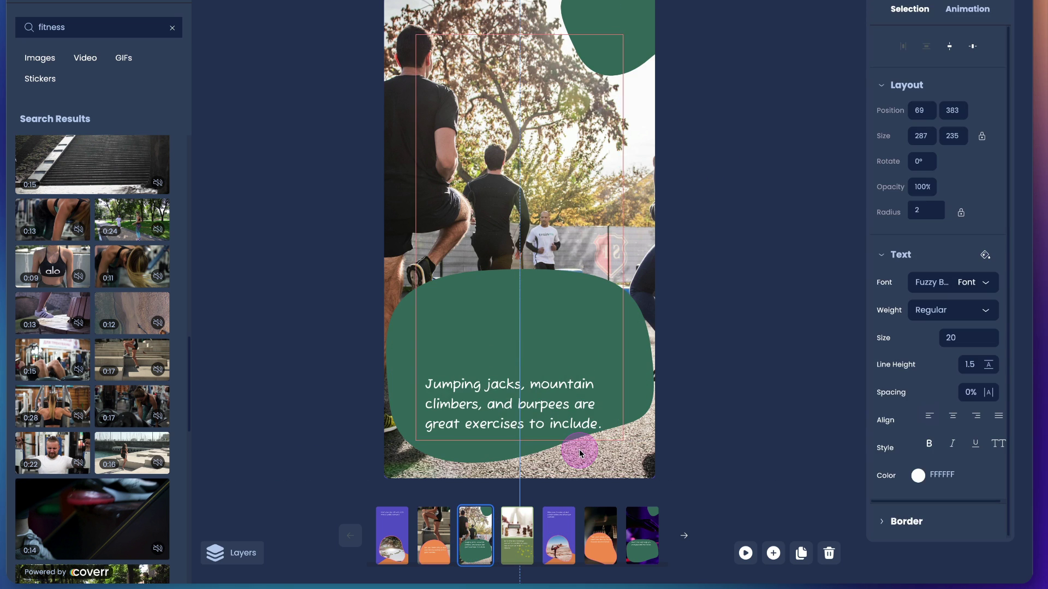
{"action": "left_click_drag", "start_coordinate": [573, 320], "coordinate": [586, 377]}
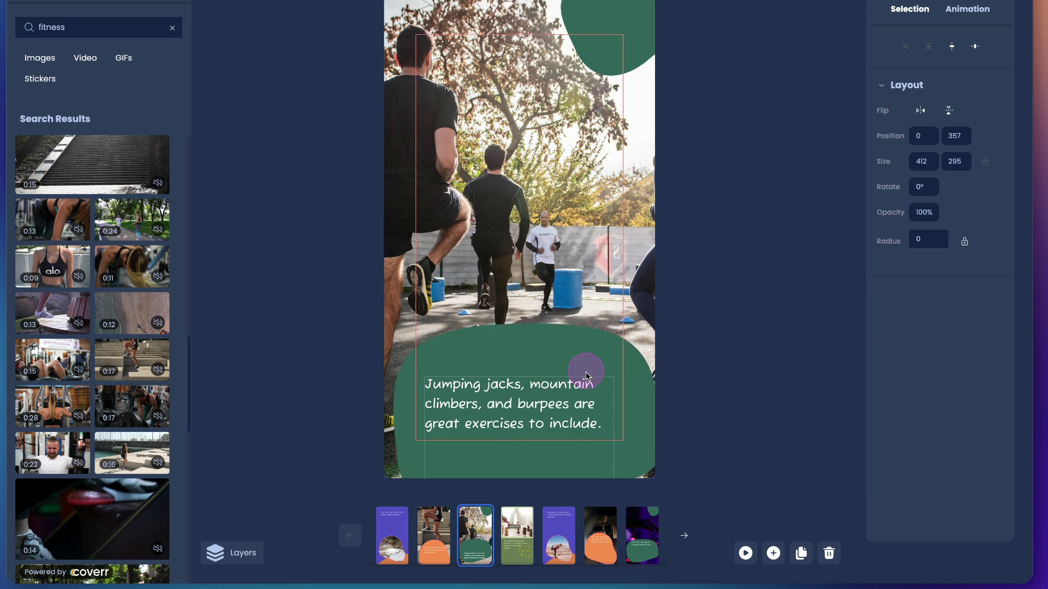
{"action": "left_click", "coordinate": [525, 225]}
- Replace the fourth page's chess video with the 0:09 clip of the woman in the alo top and return to the fifth page
{"action": "left_click", "coordinate": [514, 540]}
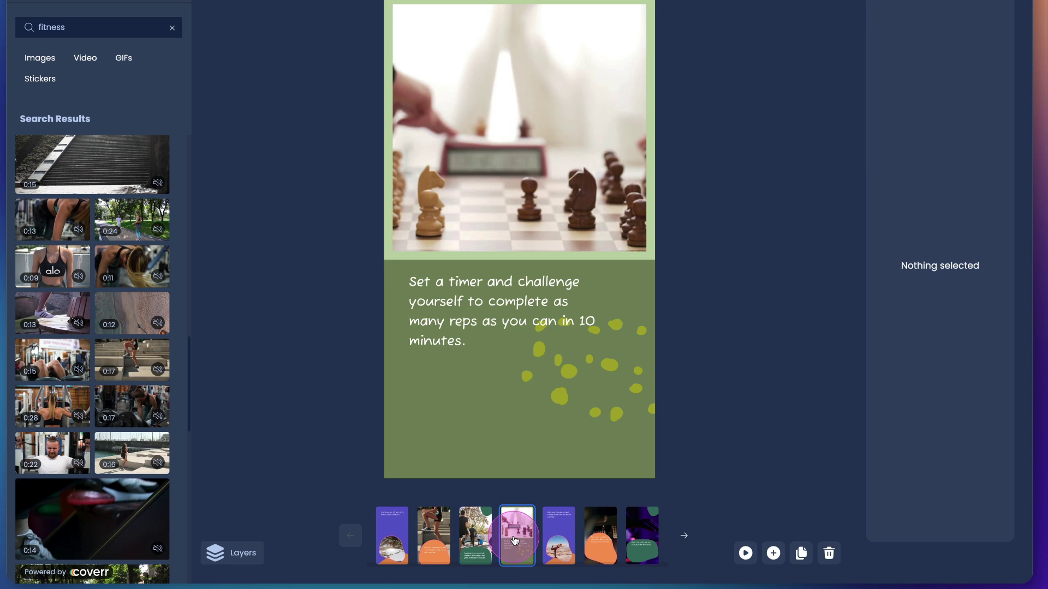
{"action": "left_click", "coordinate": [537, 163]}
{"action": "left_click", "coordinate": [77, 43]}
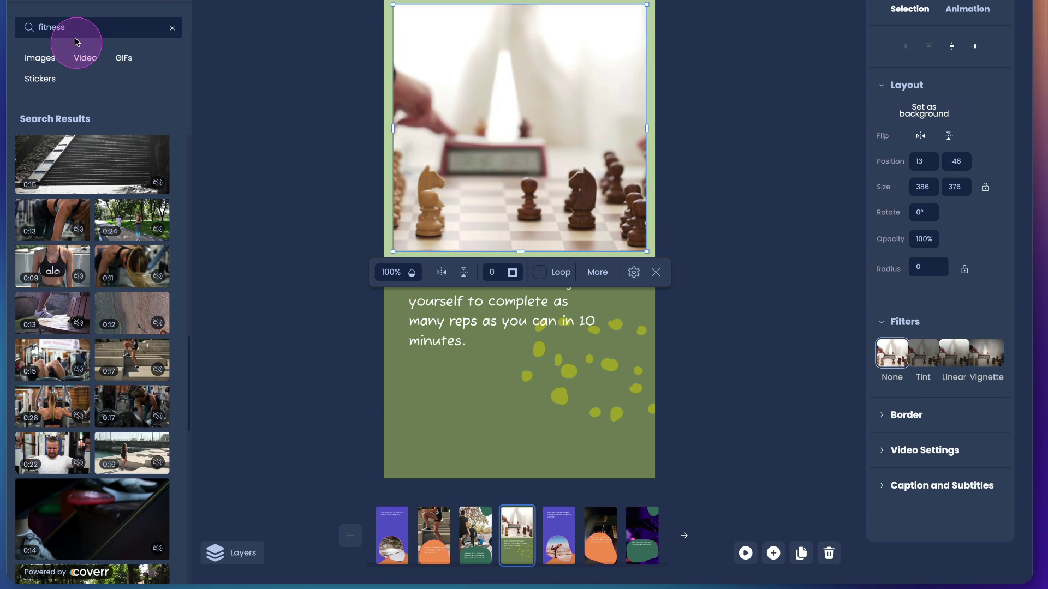
{"action": "left_click", "coordinate": [80, 64]}
{"action": "left_click", "coordinate": [61, 269]}
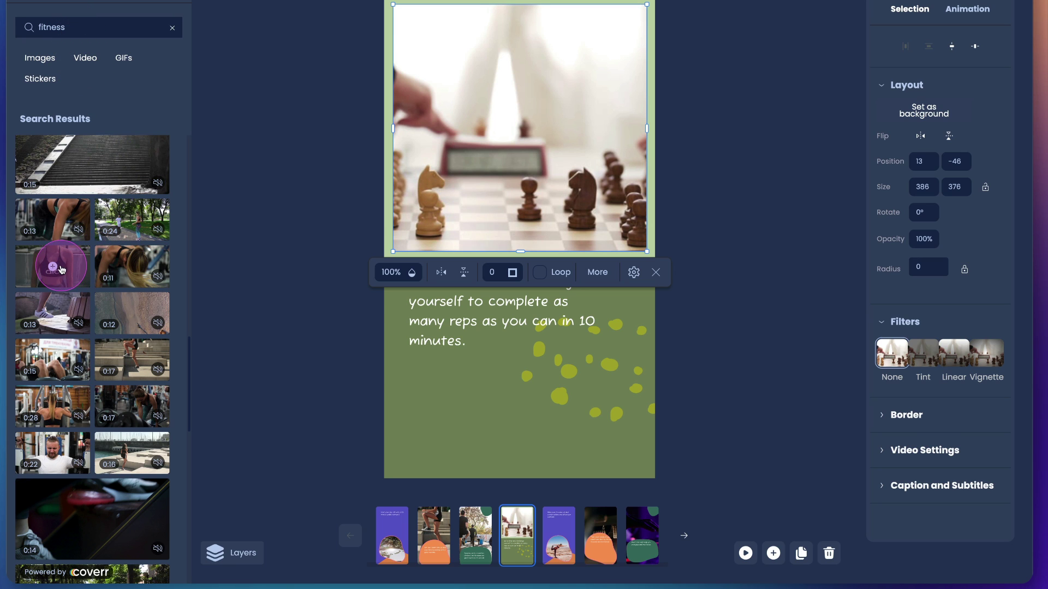
{"action": "left_click", "coordinate": [76, 304]}
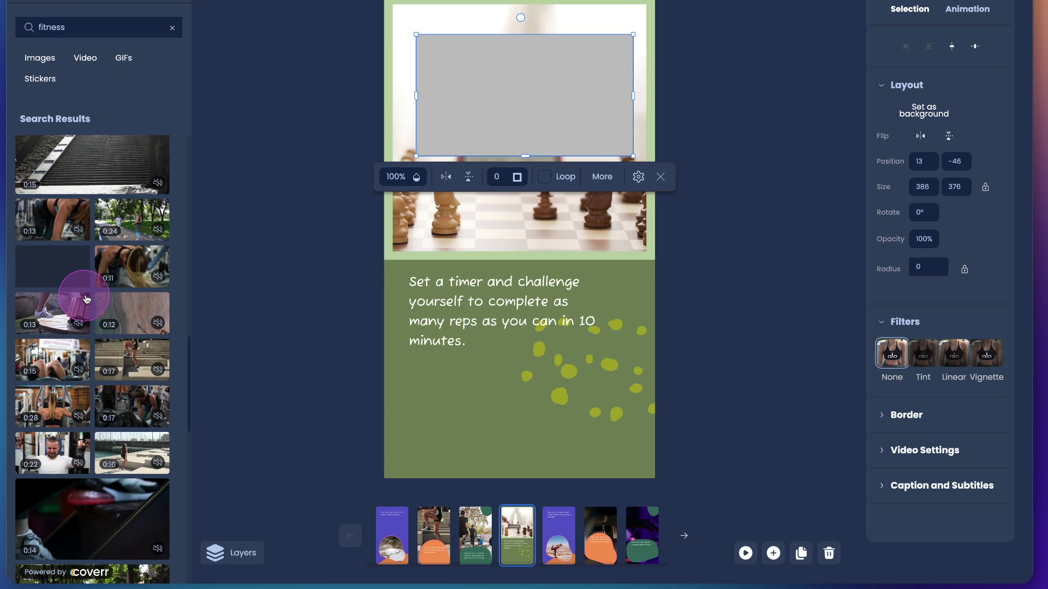
{"action": "left_click", "coordinate": [492, 131]}
{"action": "left_click_drag", "start_coordinate": [492, 131], "coordinate": [398, 129]}
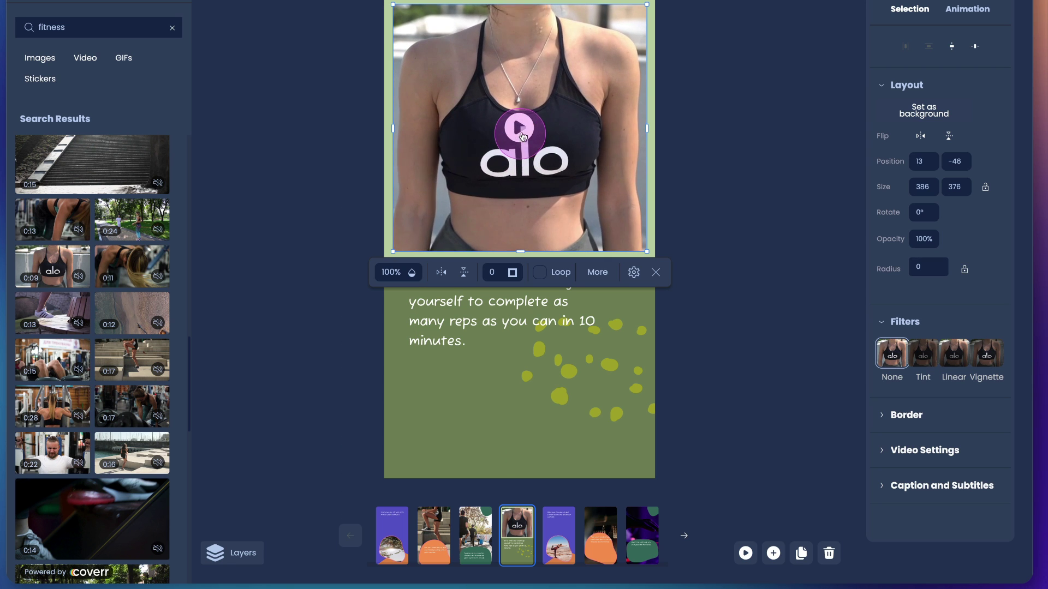
{"action": "left_click", "coordinate": [558, 532]}
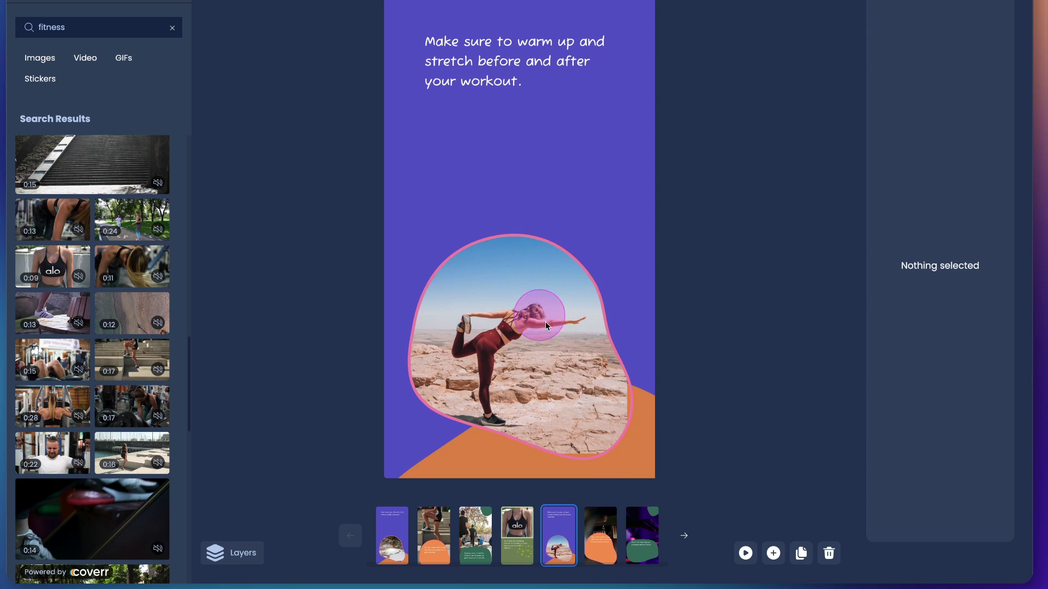
- Move the sixth page's short-breaks text down and lower the orange shape behind it to position 9, 350
{"action": "left_click", "coordinate": [593, 532]}
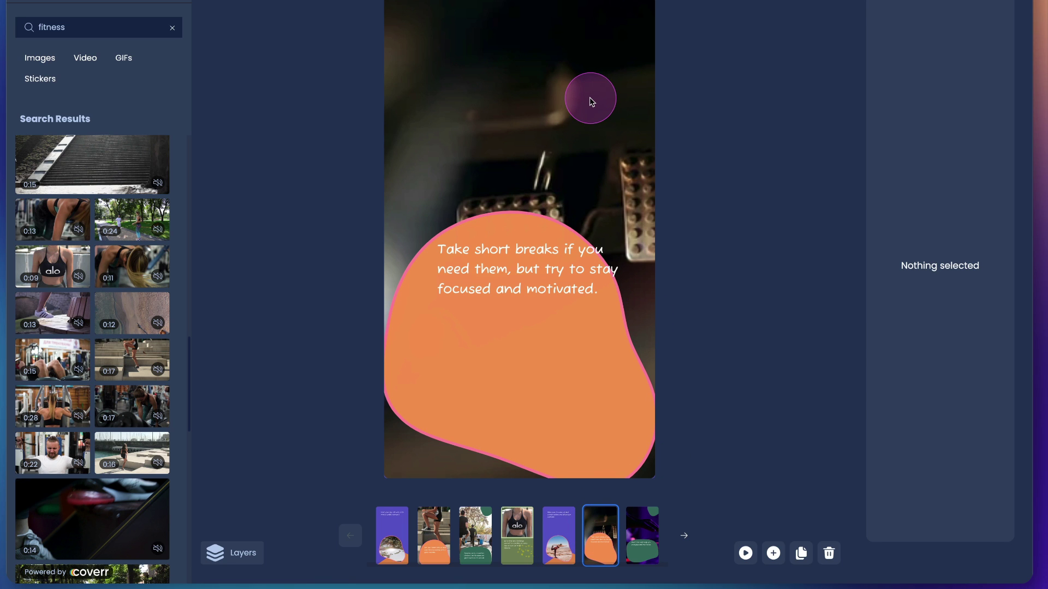
{"action": "left_click_drag", "start_coordinate": [518, 249], "coordinate": [511, 354]}
{"action": "left_click_drag", "start_coordinate": [486, 246], "coordinate": [502, 299]}
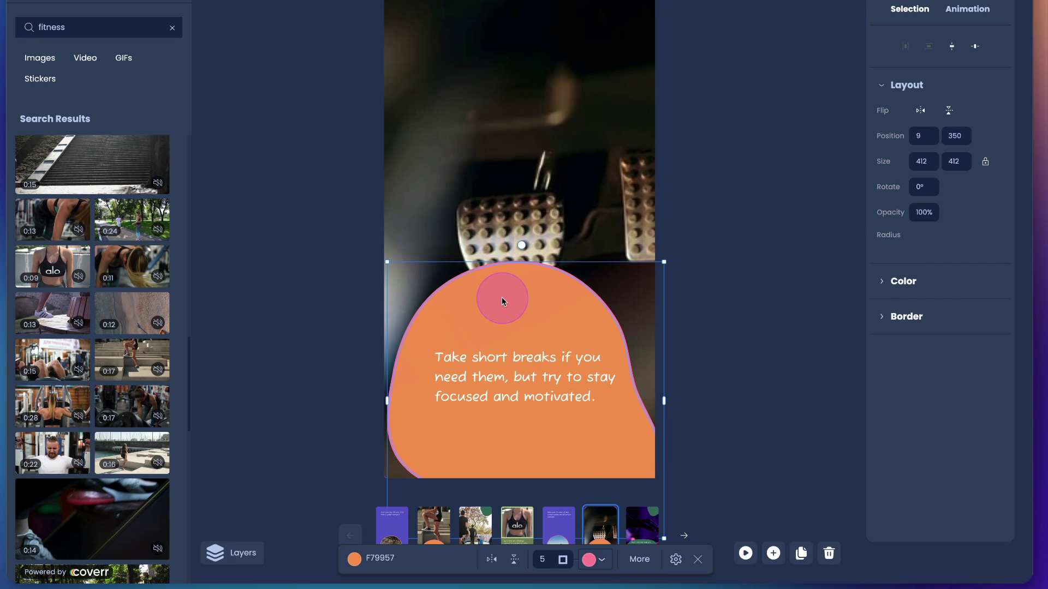
- Replace the sixth page's background with the 0:13 gym workout clip and shift the footage sideways within the frame
{"action": "left_click", "coordinate": [53, 220]}
{"action": "left_click", "coordinate": [68, 270]}
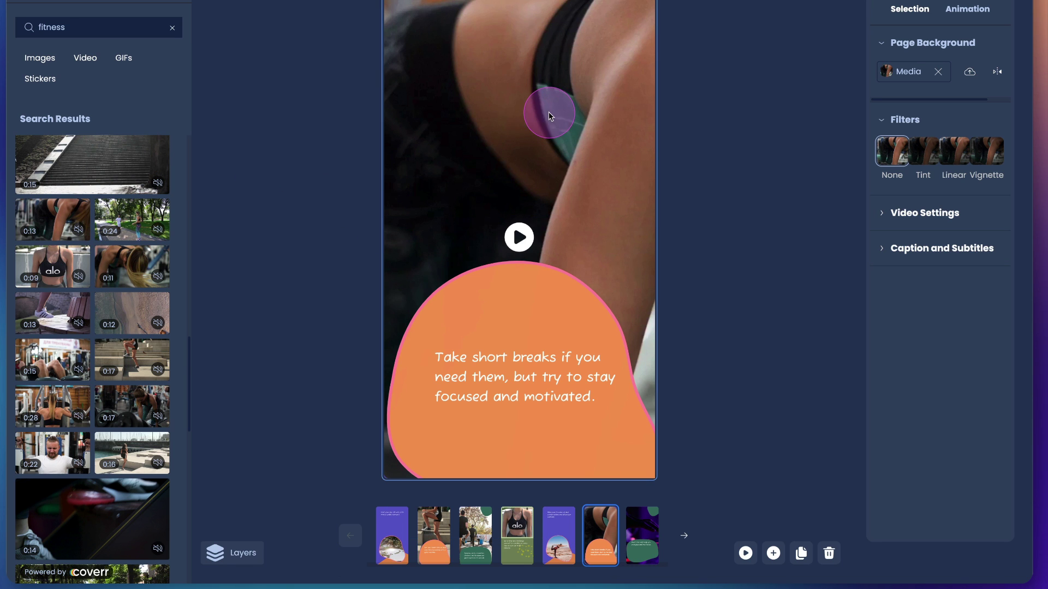
{"action": "double_click", "coordinate": [518, 115]}
{"action": "left_click_drag", "start_coordinate": [608, 122], "coordinate": [458, 120]}
{"action": "left_click", "coordinate": [294, 89]}
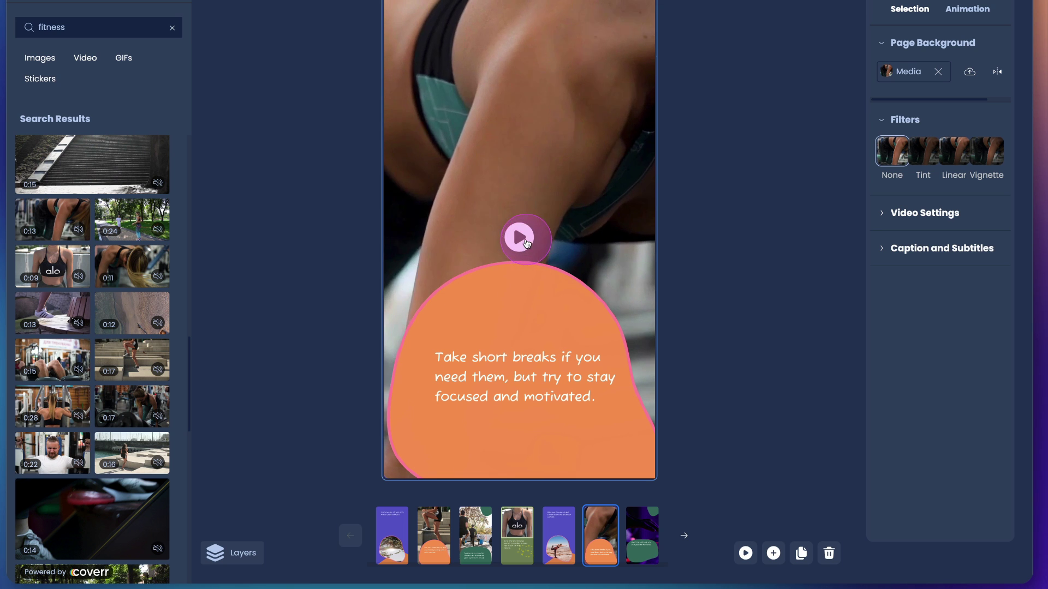
- Open the seventh page, save the story, and check the video render options before closing them
{"action": "left_click", "coordinate": [652, 536]}
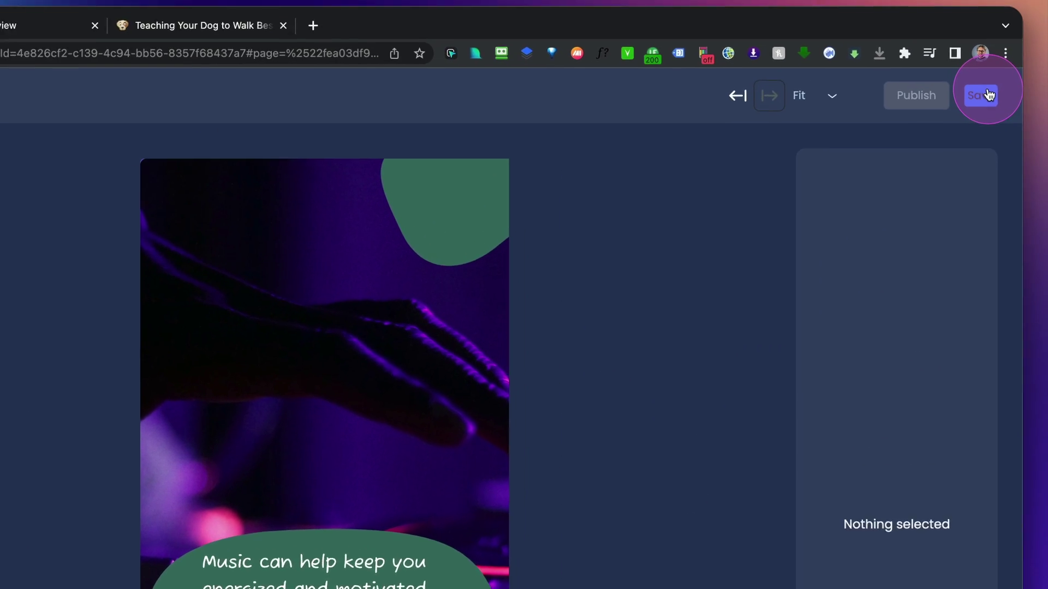
{"action": "left_click", "coordinate": [986, 119]}
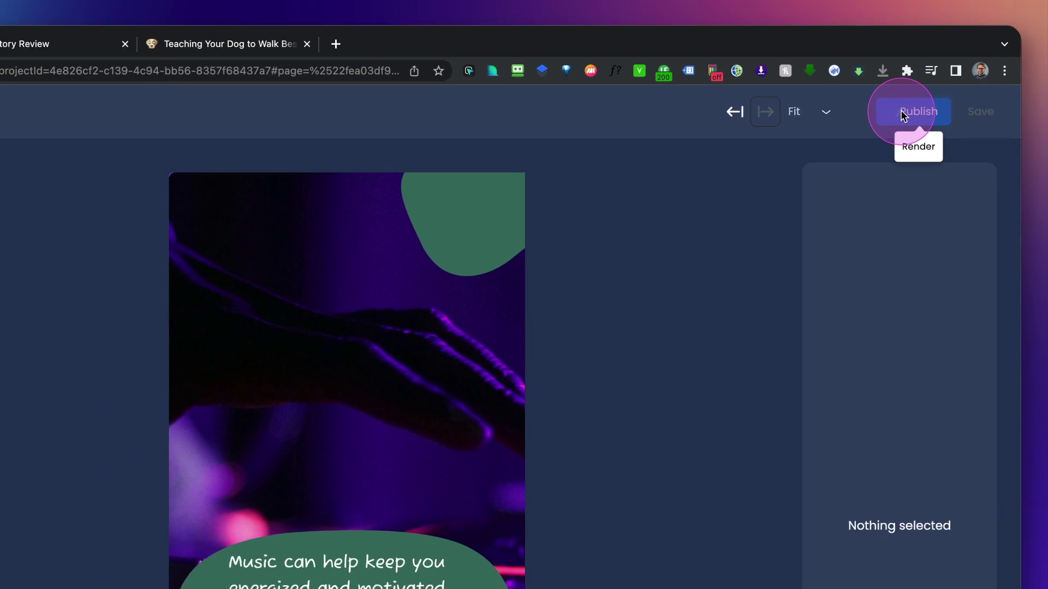
{"action": "left_click", "coordinate": [903, 113]}
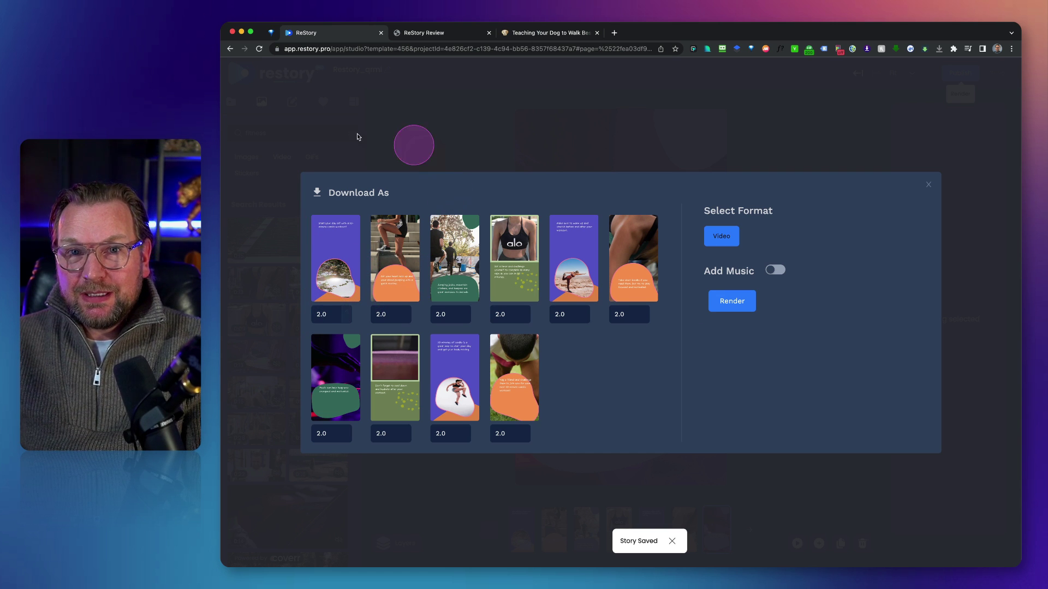
{"action": "left_click", "coordinate": [929, 187]}
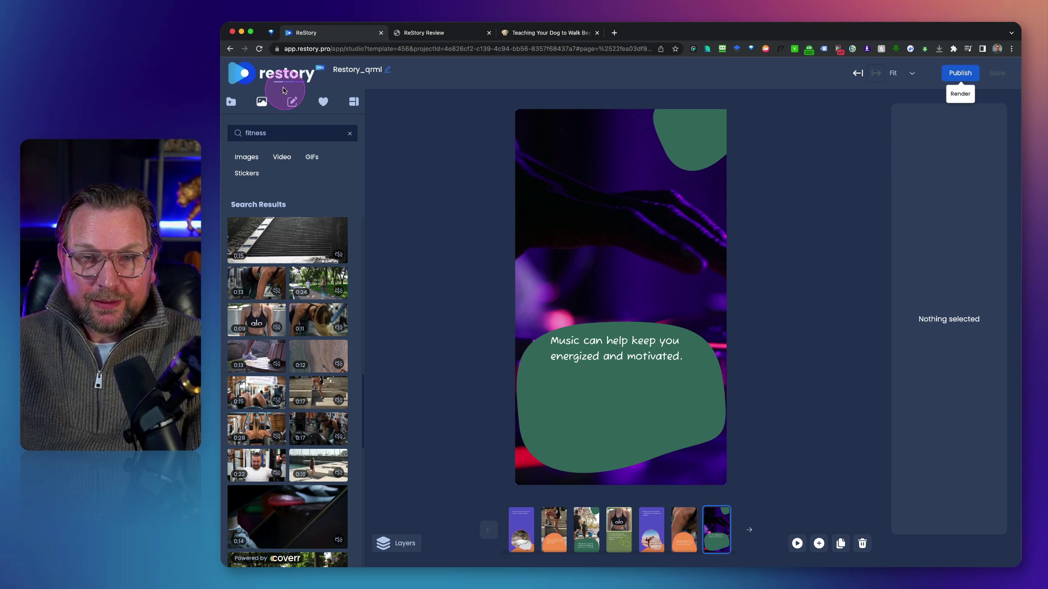
- Return to the projects list and start a new story from a URL
{"action": "left_click", "coordinate": [263, 77]}
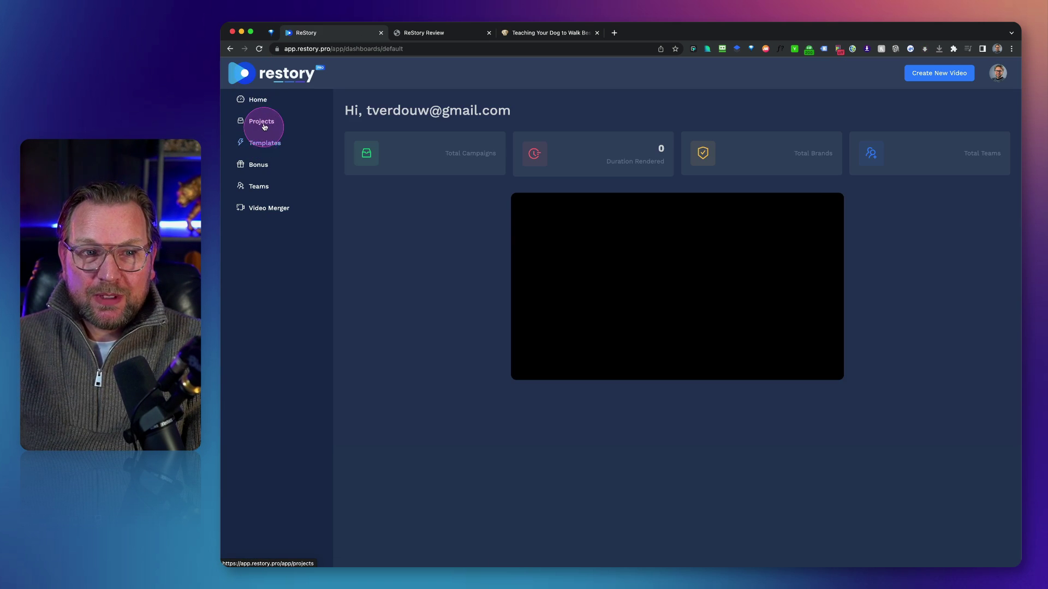
{"action": "left_click", "coordinate": [263, 126]}
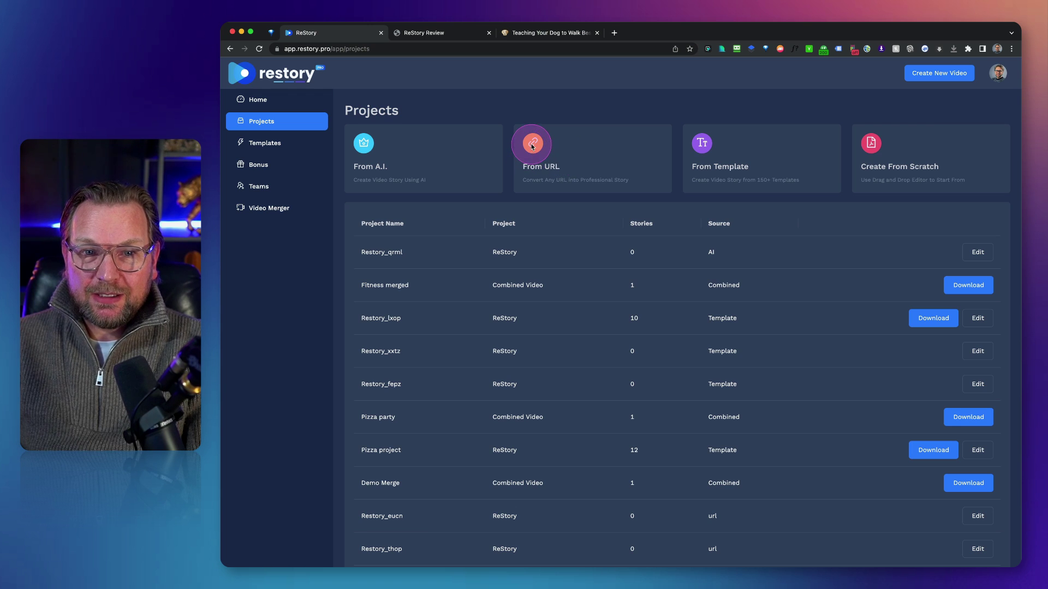
{"action": "left_click", "coordinate": [532, 147]}
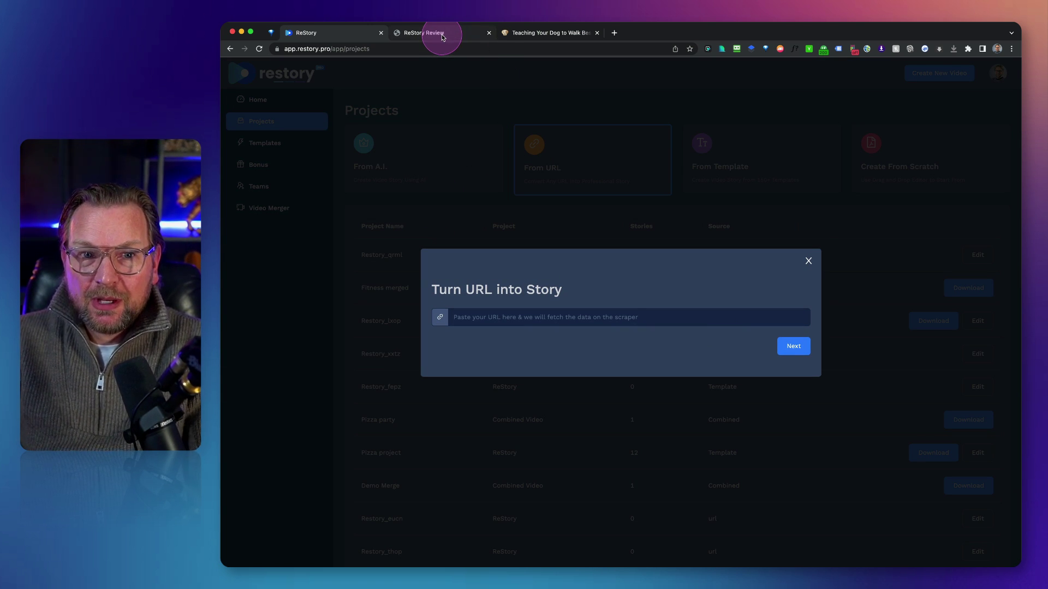
- Look over the dog-walking blog article and copy its web address
{"action": "left_click", "coordinate": [556, 34]}
{"action": "scroll", "coordinate": [456, 177], "scroll_direction": "down", "scroll_amount": 2}
{"action": "scroll", "coordinate": [456, 177], "scroll_direction": "down", "scroll_amount": 3}
{"action": "double_click", "coordinate": [409, 273]}
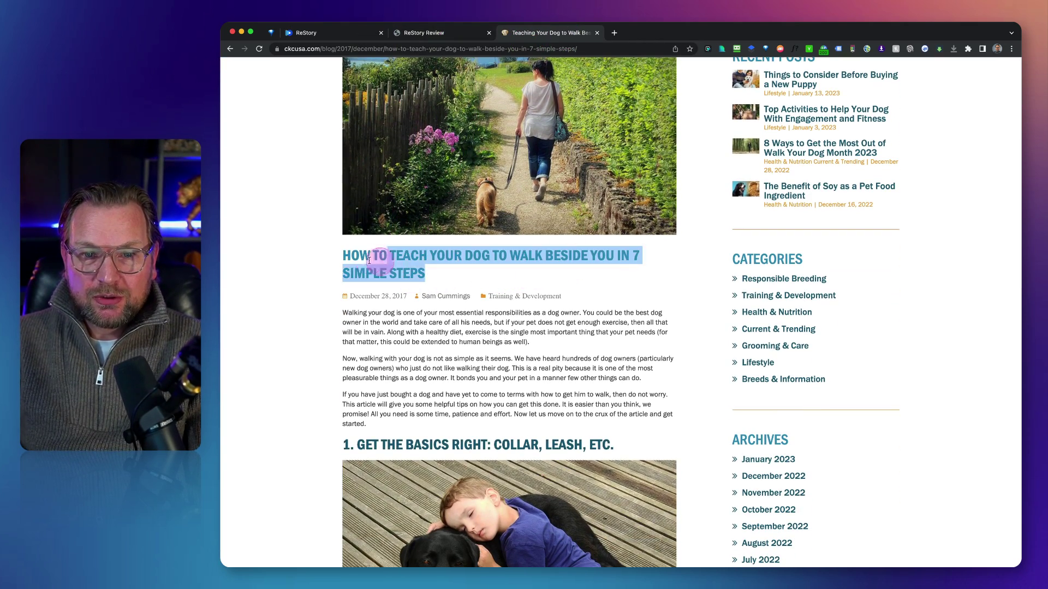
{"action": "key", "text": "super+a"}
{"action": "left_click", "coordinate": [338, 260]}
{"action": "scroll", "coordinate": [420, 209], "scroll_direction": "up", "scroll_amount": 3}
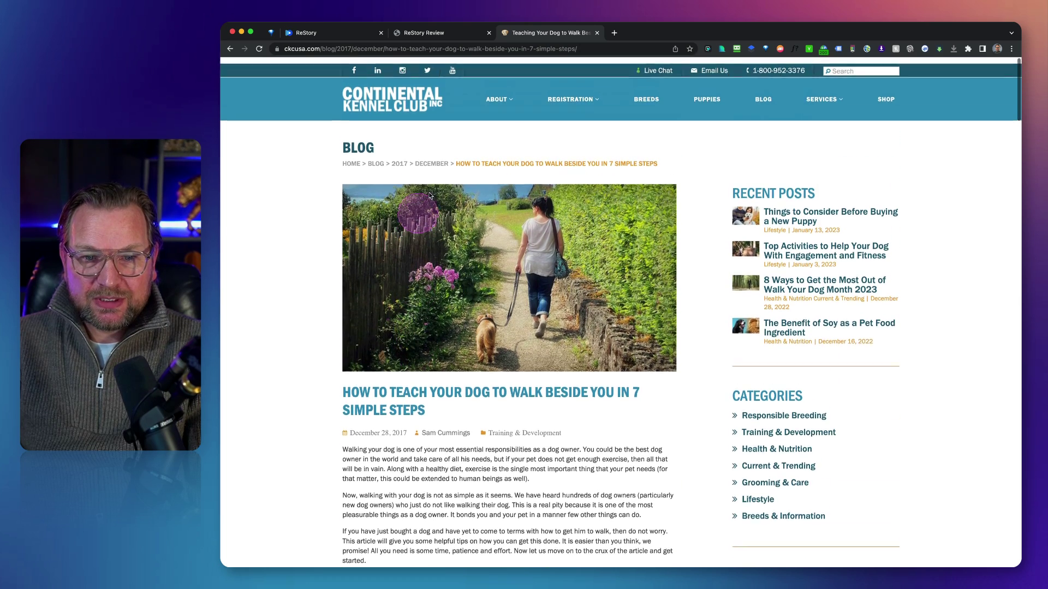
{"action": "left_click", "coordinate": [397, 49]}
{"action": "key", "text": "super+c"}
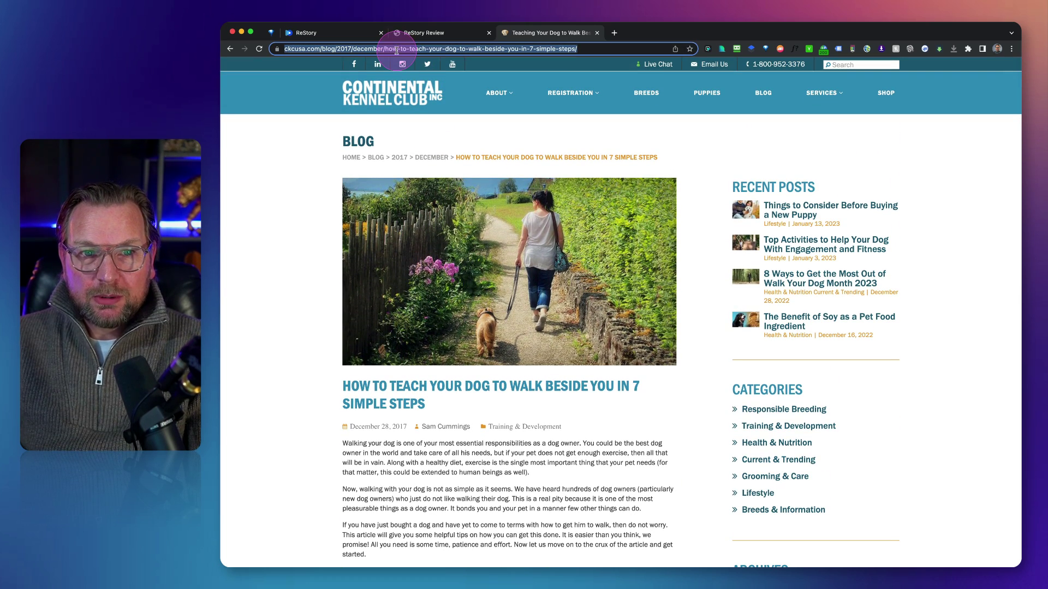
- Paste the dog-walking article's address into the Turn URL into Story form and fetch its content
{"action": "left_click", "coordinate": [432, 34]}
{"action": "left_click", "coordinate": [345, 33]}
{"action": "left_click", "coordinate": [456, 245]}
{"action": "left_click", "coordinate": [480, 317]}
{"action": "key", "text": "super+v"}
{"action": "left_click", "coordinate": [795, 346]}
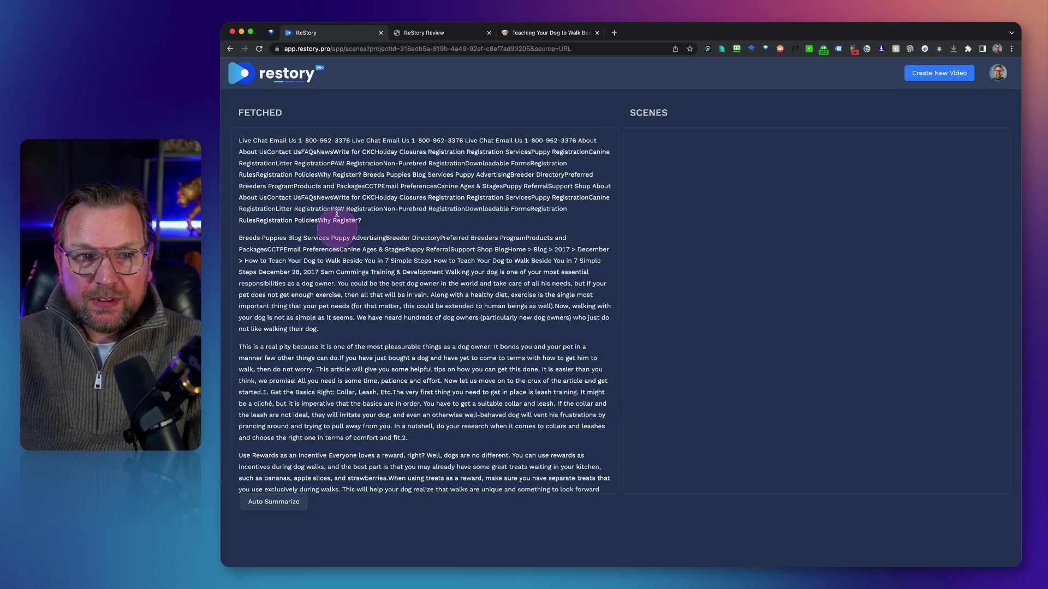
- Look through the fetched article text and auto-summarize it into scenes
{"action": "left_click_drag", "start_coordinate": [239, 140], "coordinate": [468, 528]}
{"action": "left_click", "coordinate": [453, 446]}
{"action": "scroll", "coordinate": [382, 436], "scroll_direction": "up", "scroll_amount": 5}
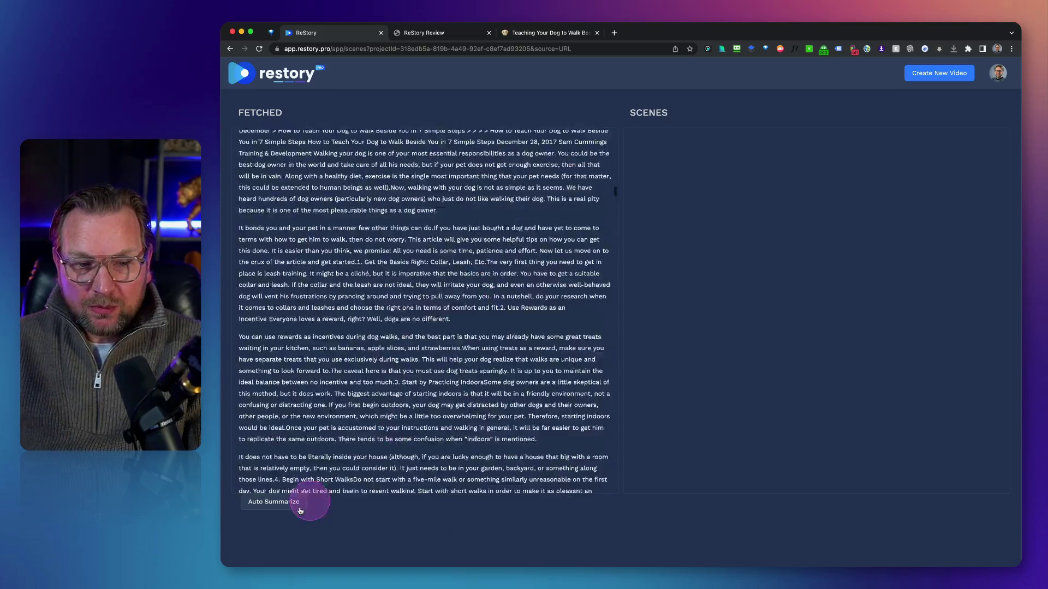
{"action": "left_click", "coordinate": [271, 502]}
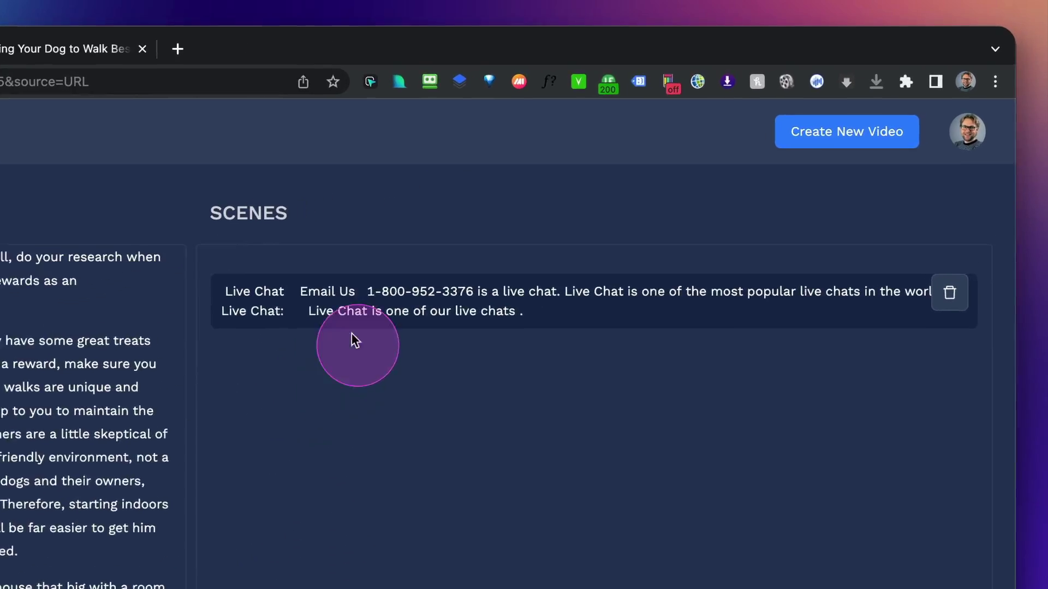
- Review the summarized dog-walking scenes and delete the first scene with the irrelevant Live Chat text
{"action": "left_click", "coordinate": [346, 290]}
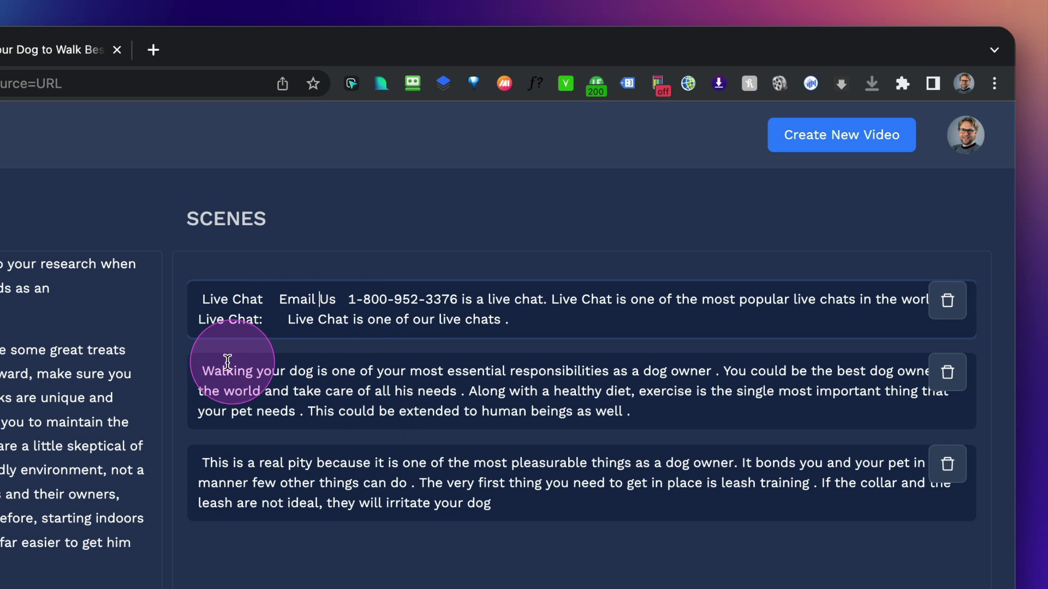
{"action": "mouse_move", "coordinate": [201, 370]}
{"action": "left_mouse_down"}
{"action": "mouse_move", "coordinate": [499, 370]}
{"action": "mouse_move", "coordinate": [744, 402]}
{"action": "left_mouse_up"}
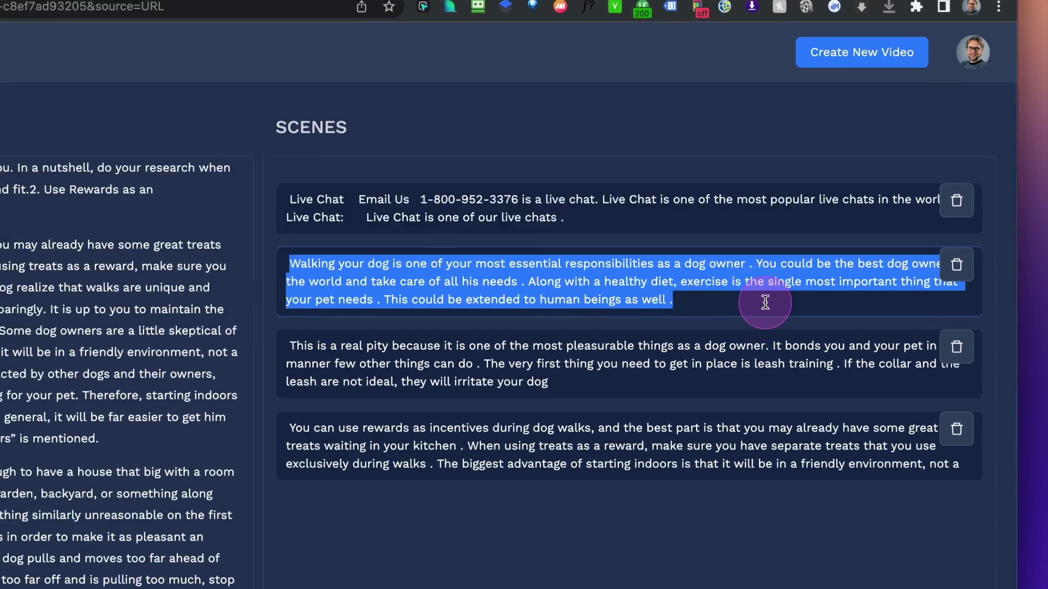
{"action": "left_click", "coordinate": [765, 302]}
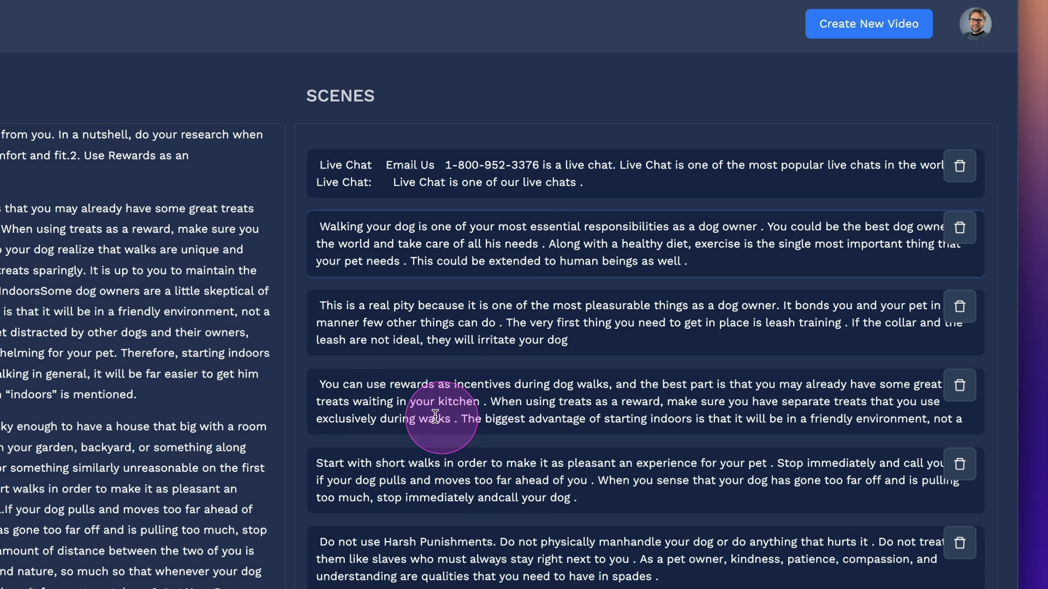
{"action": "triple_click", "coordinate": [879, 418]}
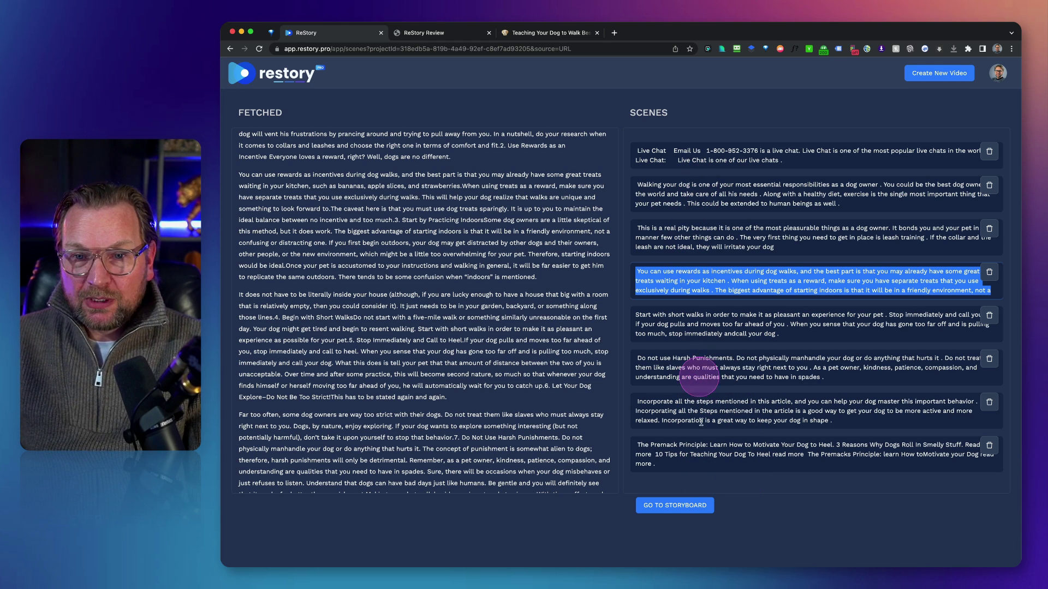
{"action": "left_click", "coordinate": [989, 151]}
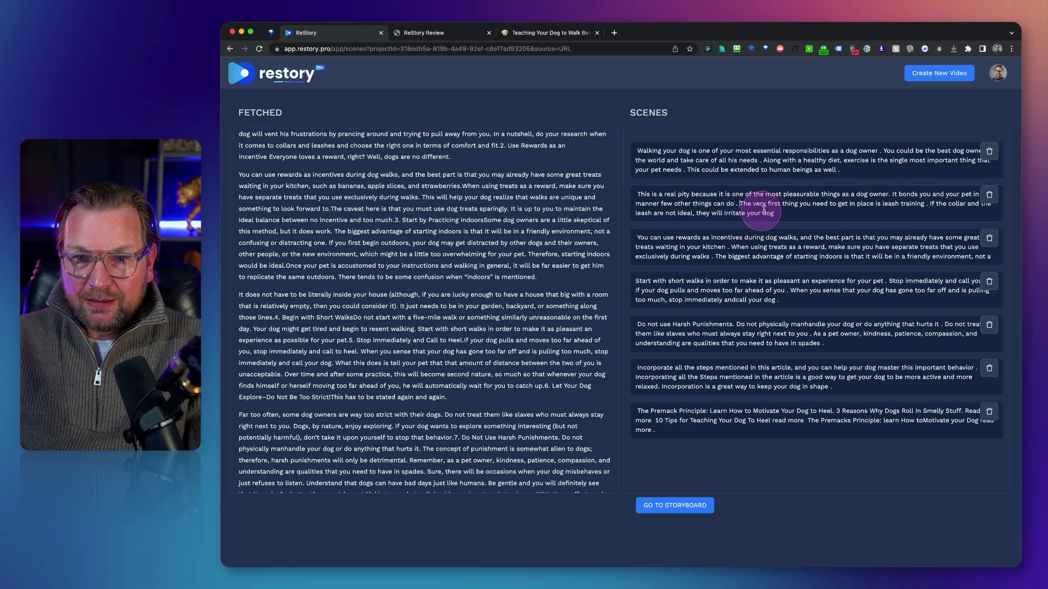
{"action": "left_click_drag", "start_coordinate": [737, 204], "coordinate": [774, 212]}
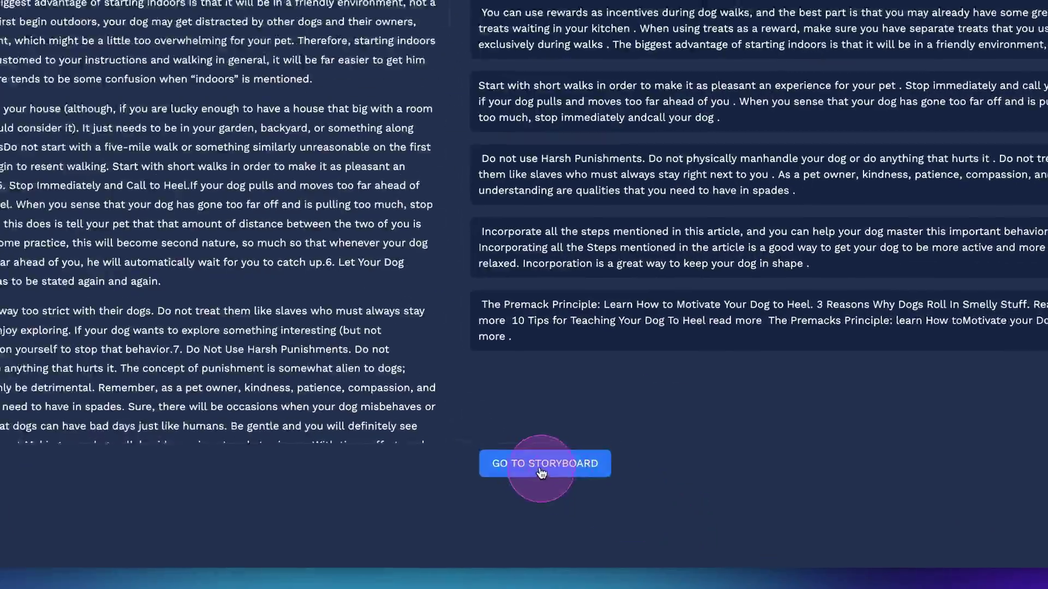
- Take the scenes to the storyboard, move the first page's text up to position 68, 315 and raise the second page's text
{"action": "left_click", "coordinate": [672, 508]}
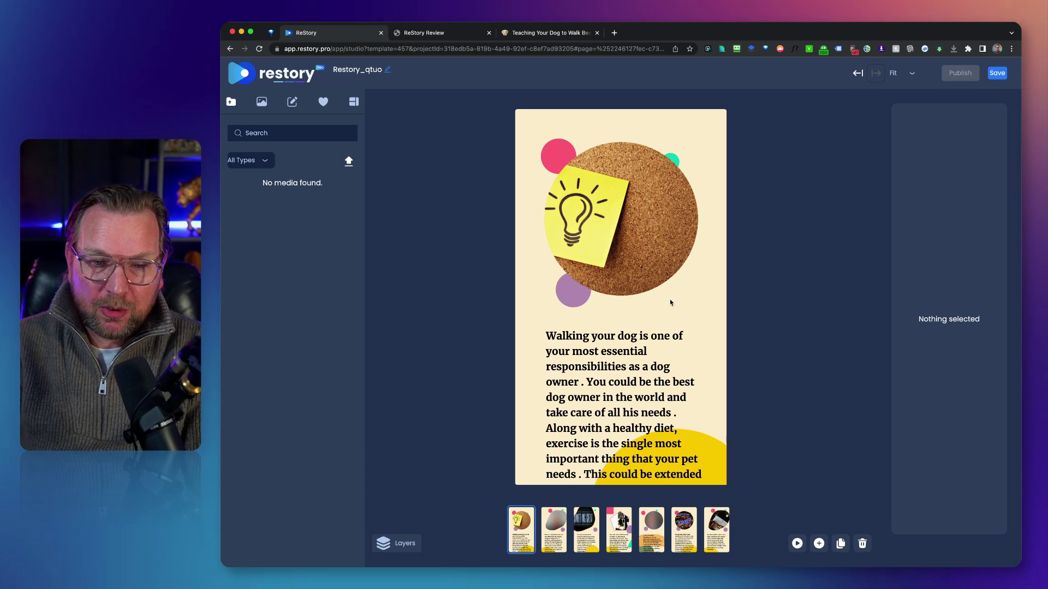
{"action": "left_click_drag", "start_coordinate": [653, 347], "coordinate": [654, 321]}
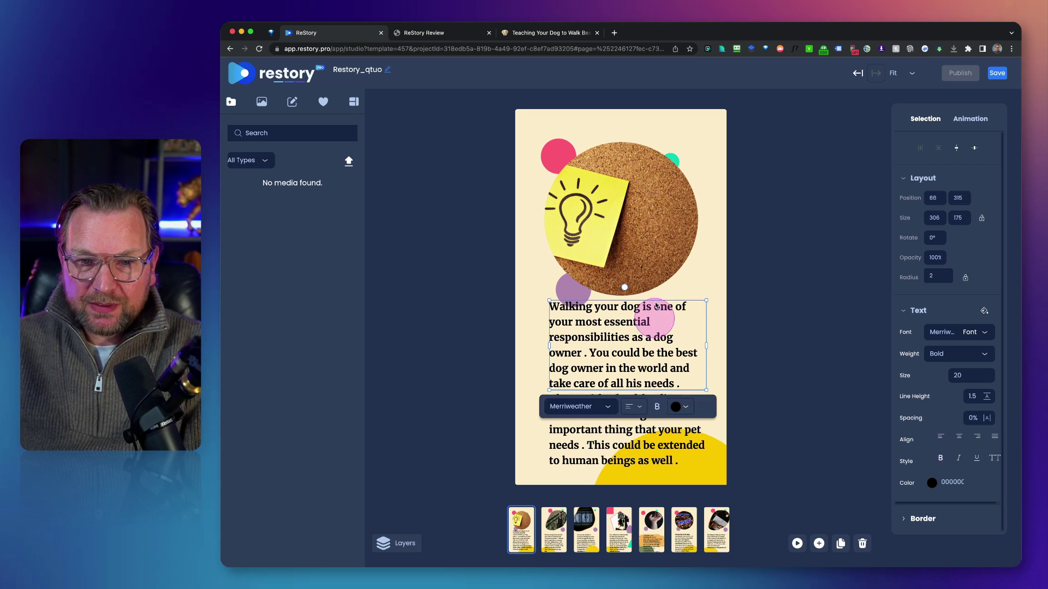
{"action": "left_click", "coordinate": [556, 537]}
{"action": "left_click_drag", "start_coordinate": [616, 382], "coordinate": [607, 360]}
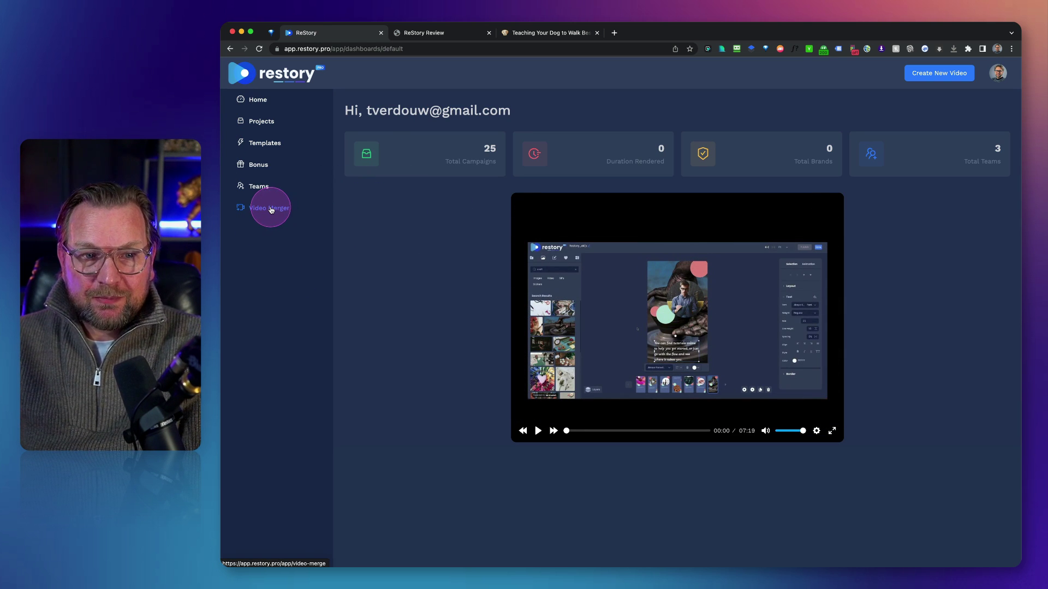
- Select the first three fitness clips in the Video Merger, then return to the home page
{"action": "left_click", "coordinate": [271, 210]}
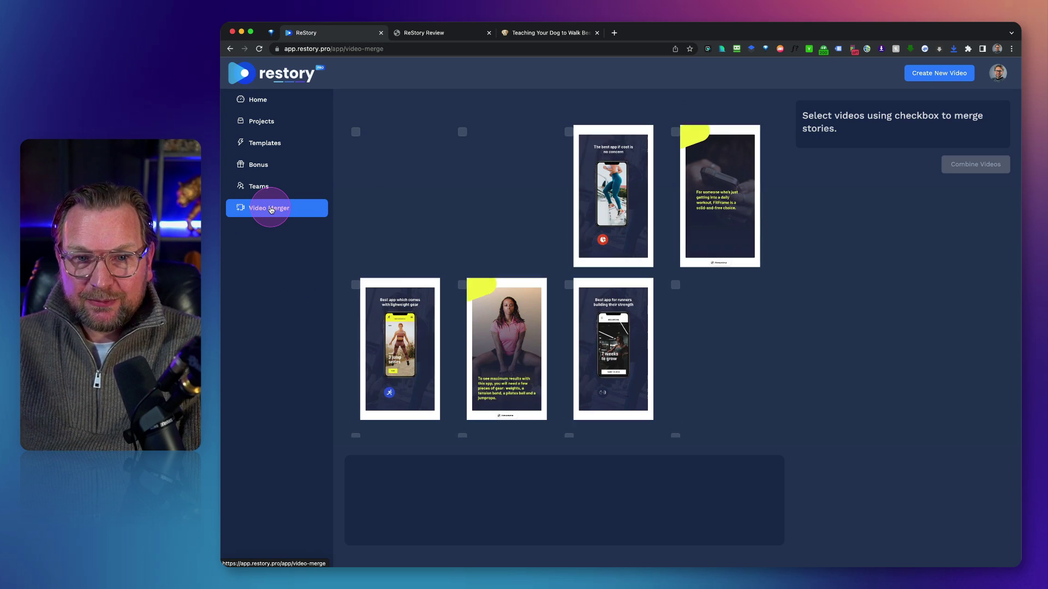
{"action": "left_click", "coordinate": [355, 132]}
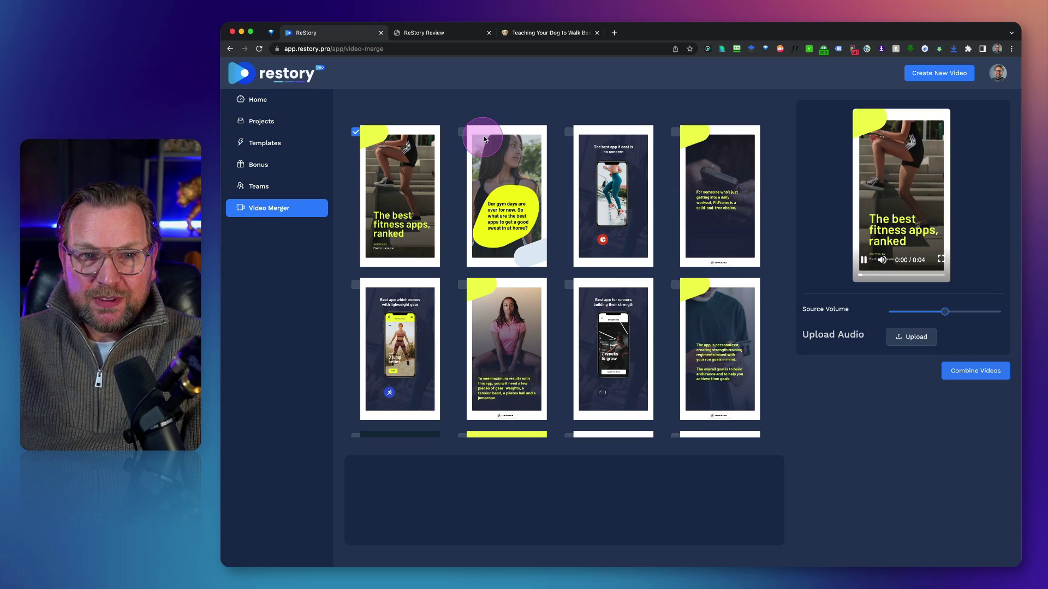
{"action": "left_click", "coordinate": [462, 132]}
{"action": "left_click", "coordinate": [609, 244]}
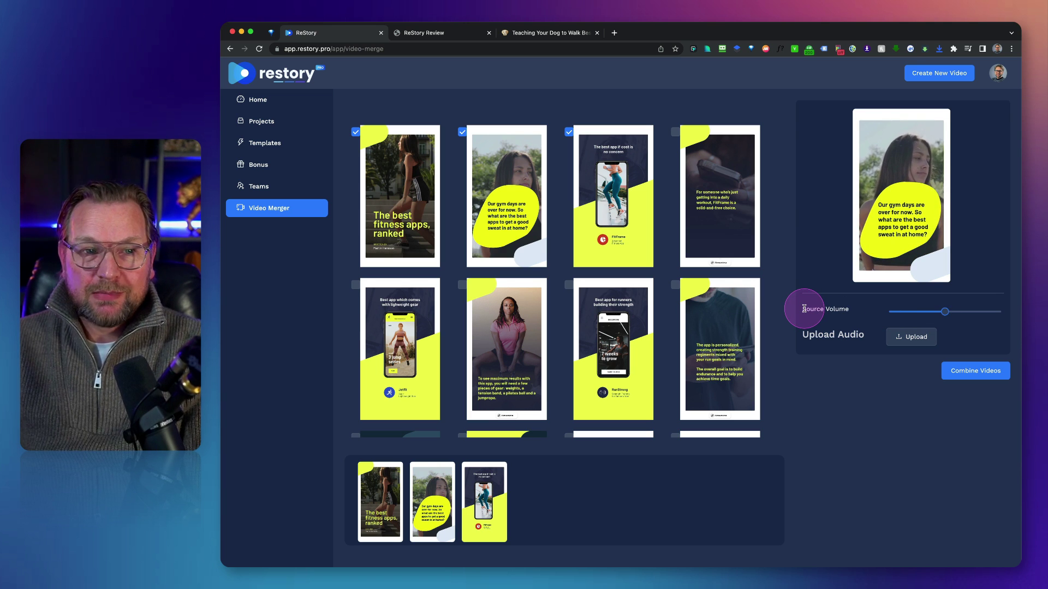
{"action": "left_click", "coordinate": [256, 101]}
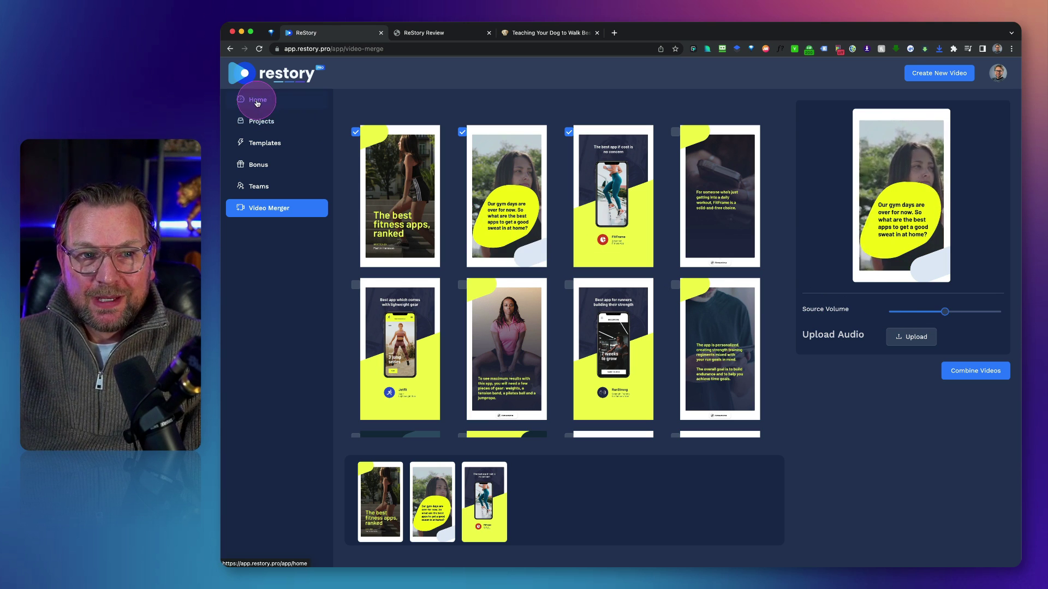